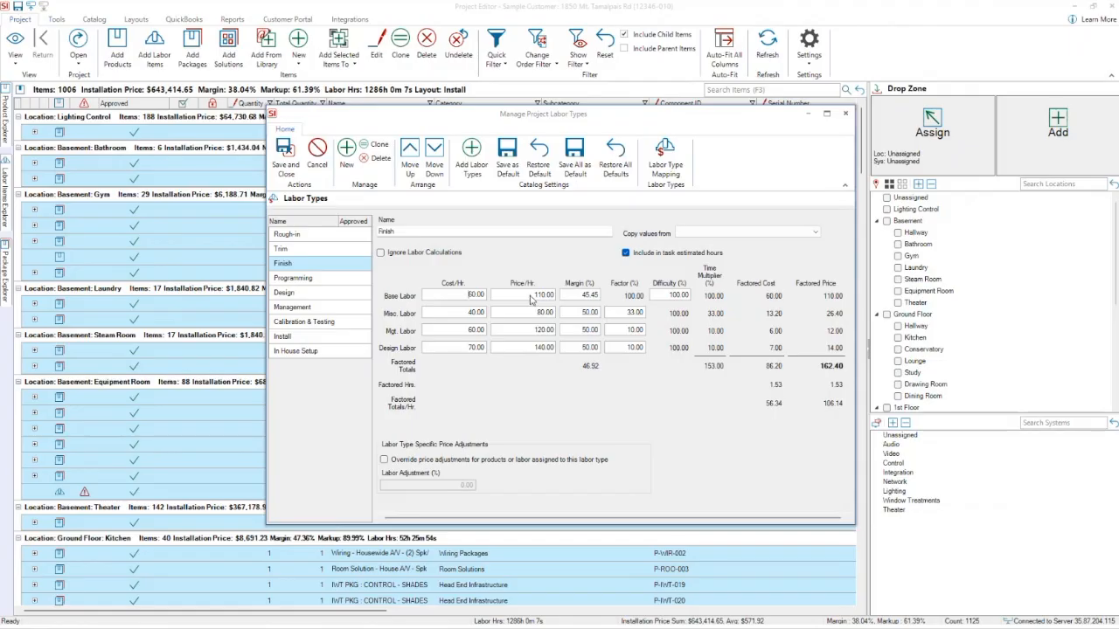
# - Set the Finish labor type's Misc. Labor cost to 60.00 per hour and its margin to 50%
pyautogui.click(680, 295)
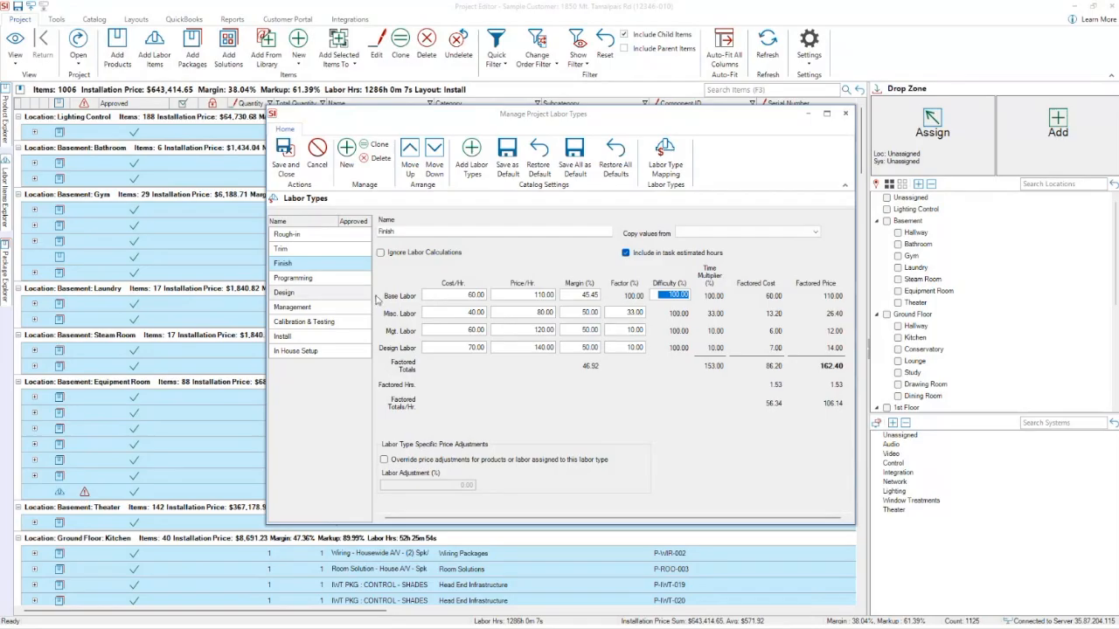
pyautogui.moveTo(374, 114); pyautogui.dragTo(389, 124)
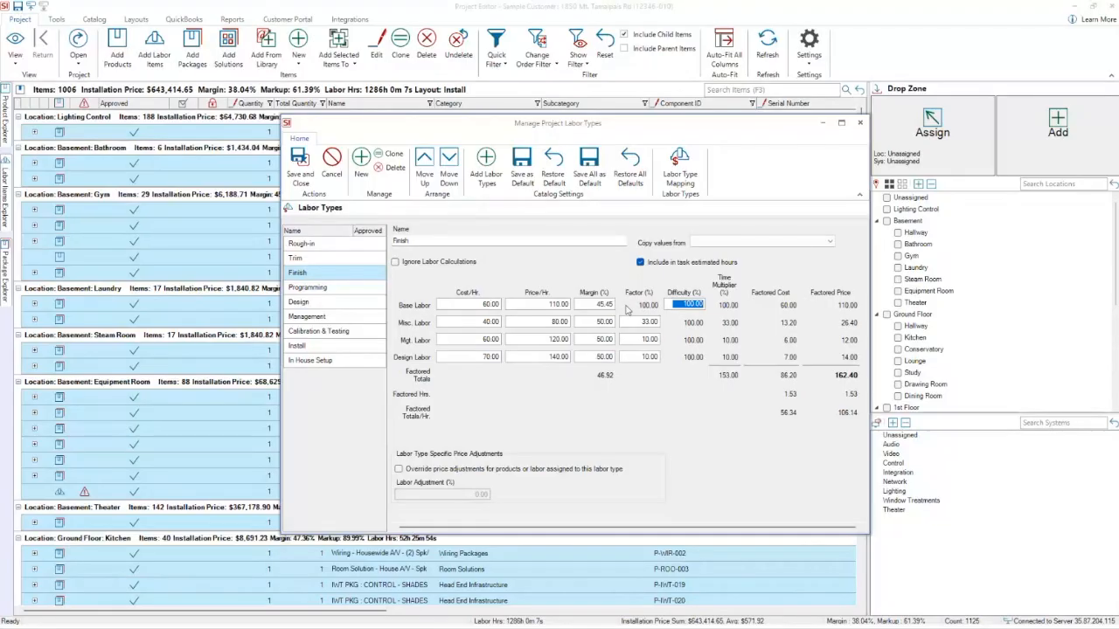
pyautogui.click(481, 323)
pyautogui.write('60')
pyautogui.press('Tab')
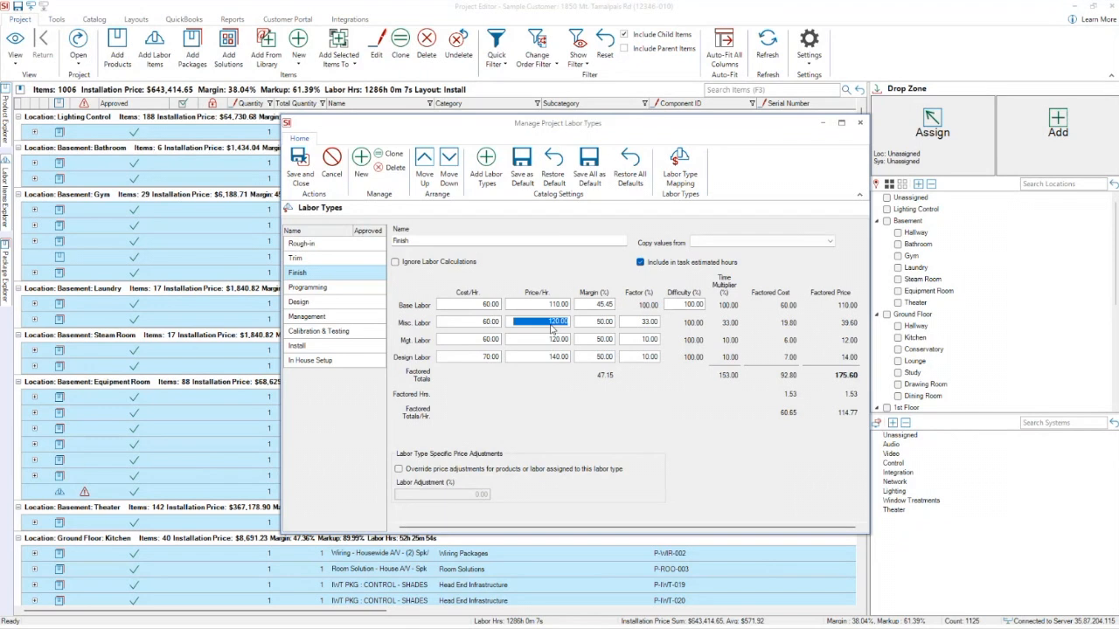
pyautogui.write('110')
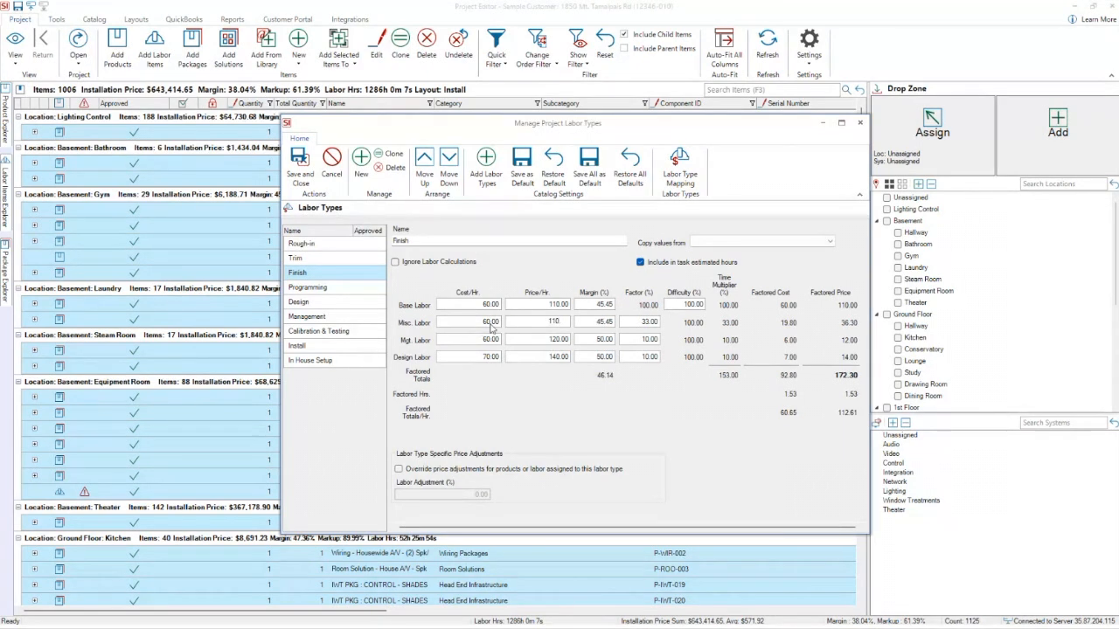
pyautogui.press('Tab')
pyautogui.write('50')
pyautogui.press('Tab')
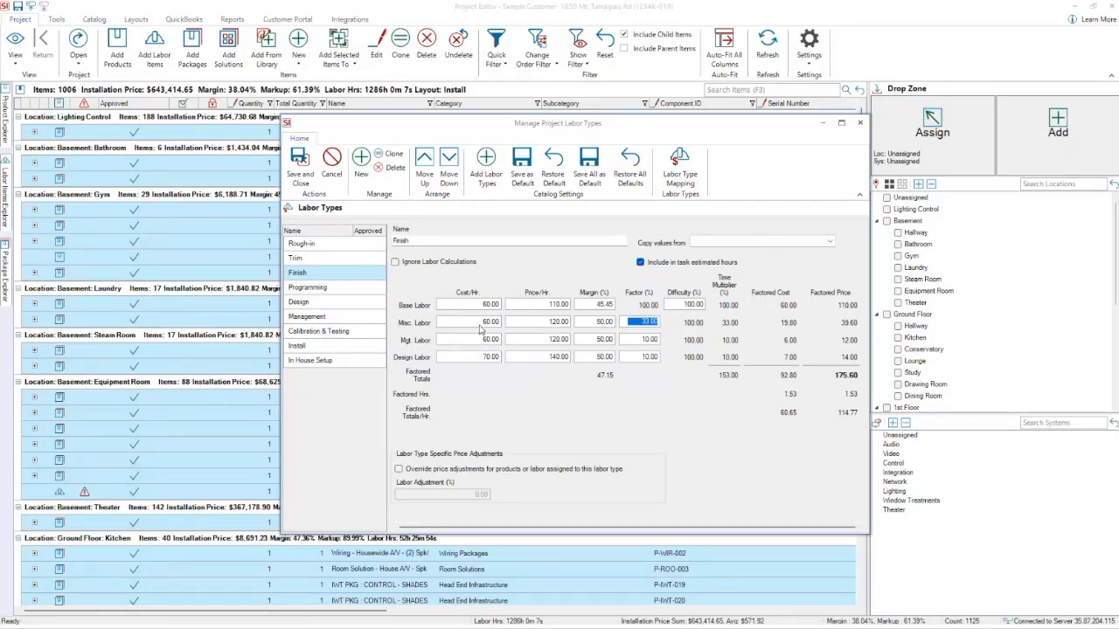
# - Set the Base Labor margin of the Finish labor type to 50%
pyautogui.click(584, 305)
pyautogui.doubleClick(584, 304)
pyautogui.write('50')
pyautogui.press('Tab')
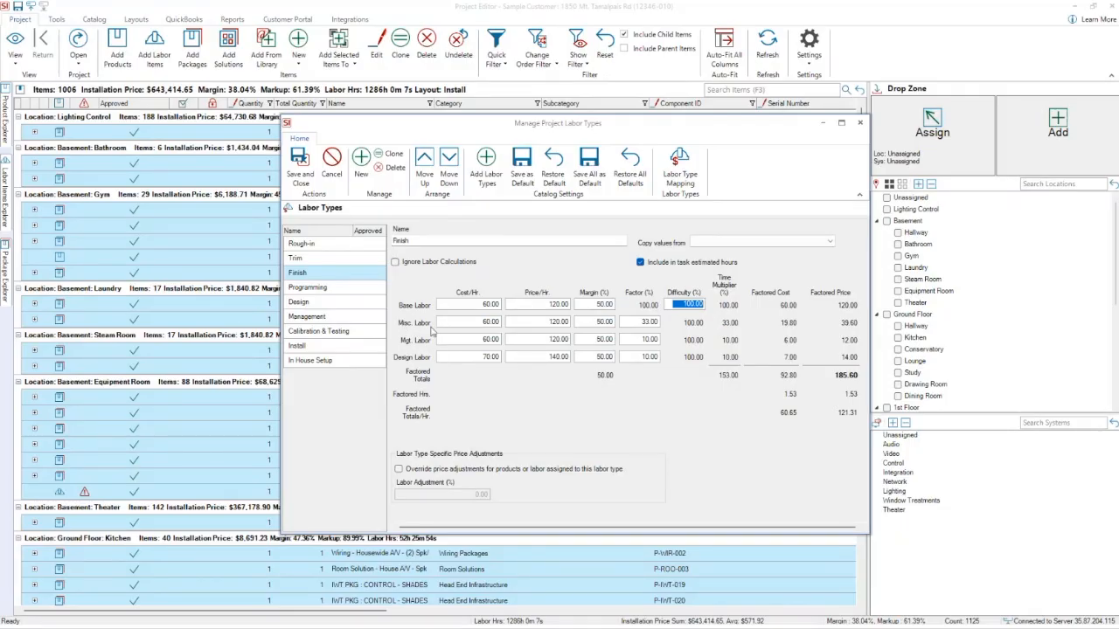
# - Divide 1 by 7 in Calculator and return to the Misc. Labor factor of the Finish labor type
pyautogui.click(652, 321)
pyautogui.moveTo(628, 321); pyautogui.dragTo(667, 322)
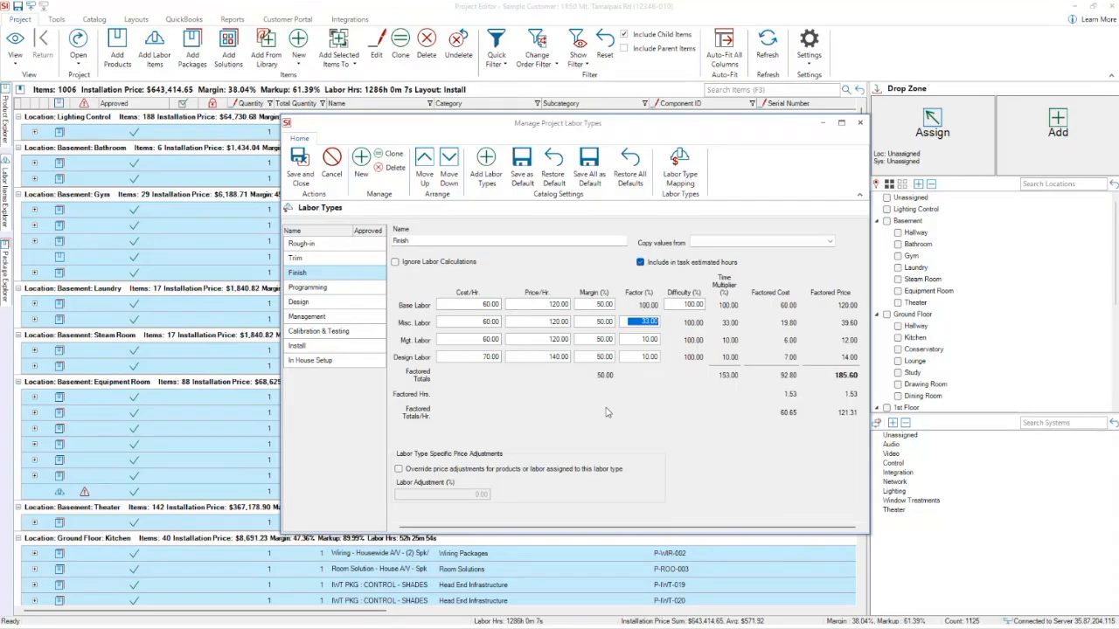
pyautogui.press('super')
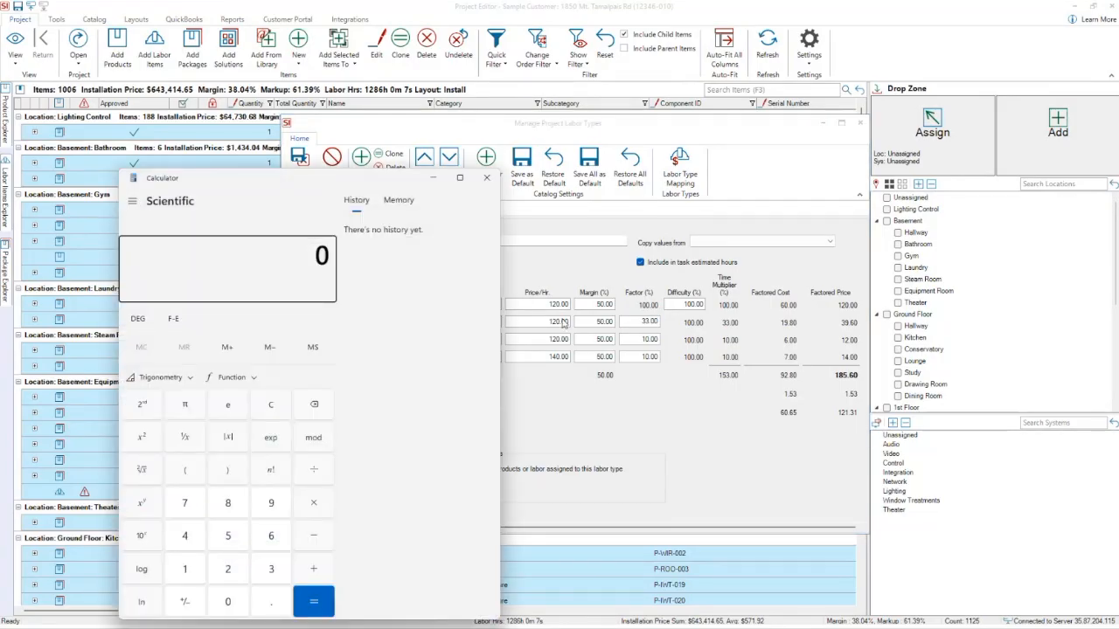
pyautogui.moveTo(337, 183); pyautogui.dragTo(386, 124)
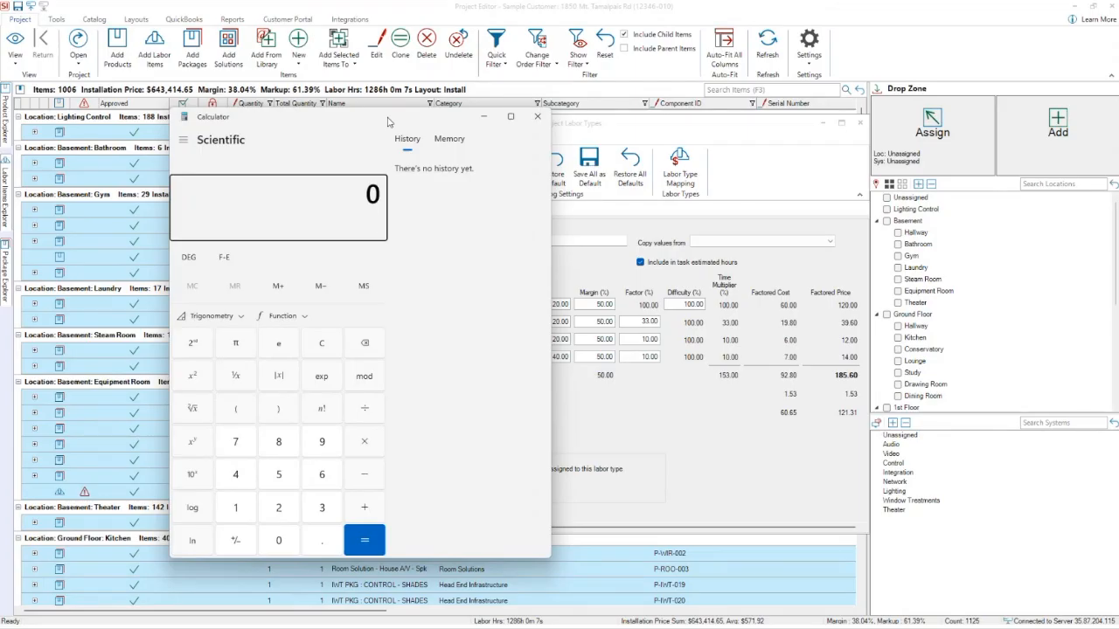
pyautogui.moveTo(388, 121); pyautogui.dragTo(501, 123)
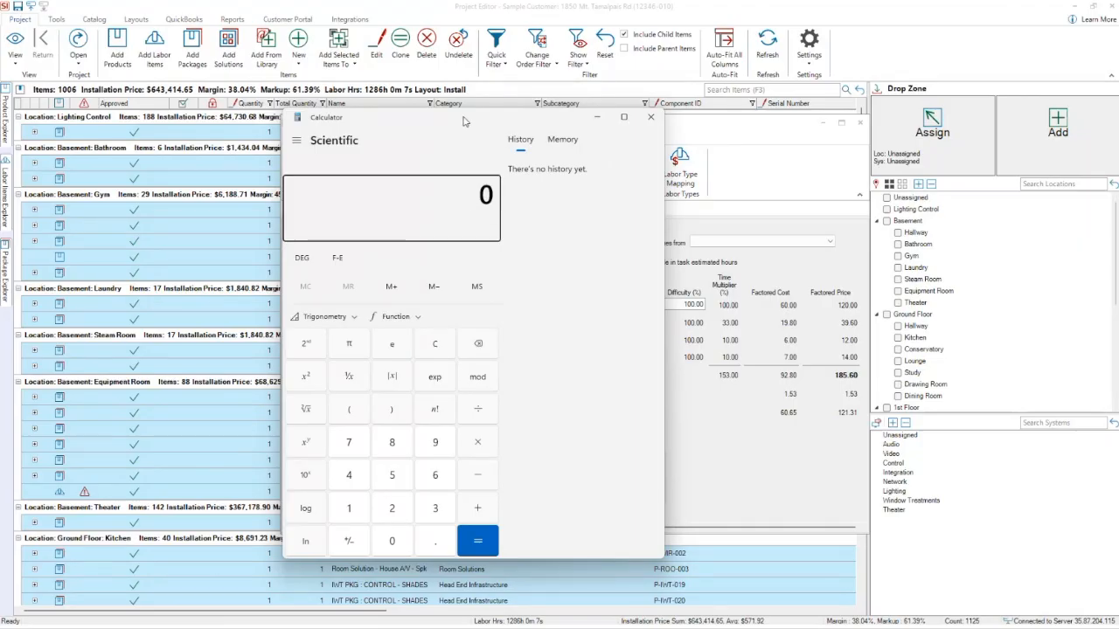
pyautogui.moveTo(466, 123); pyautogui.dragTo(508, 120)
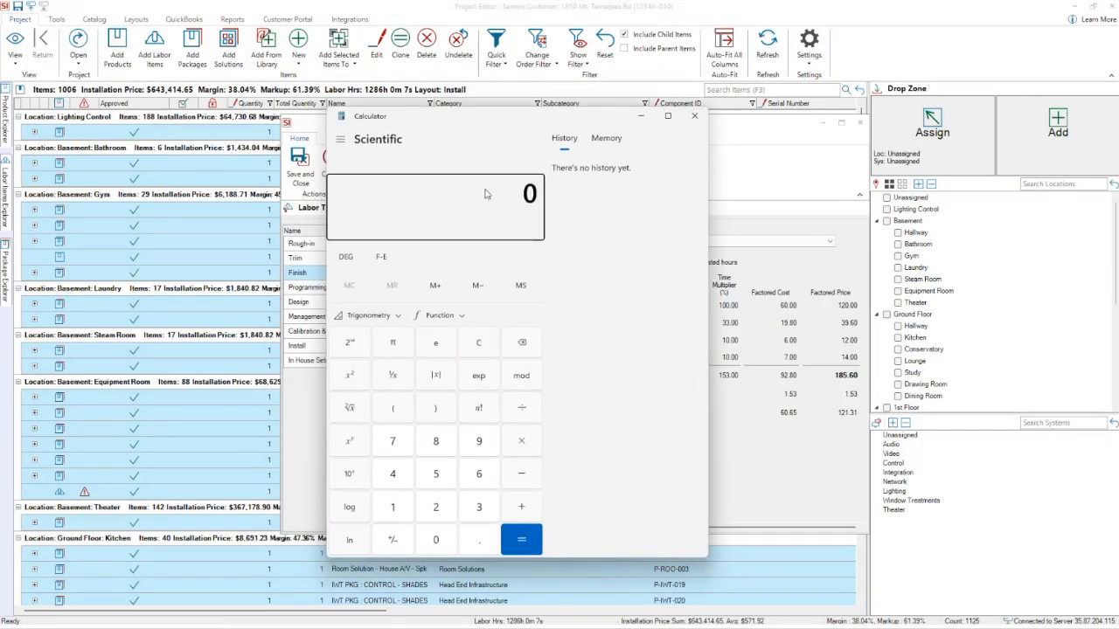
pyautogui.write('1')
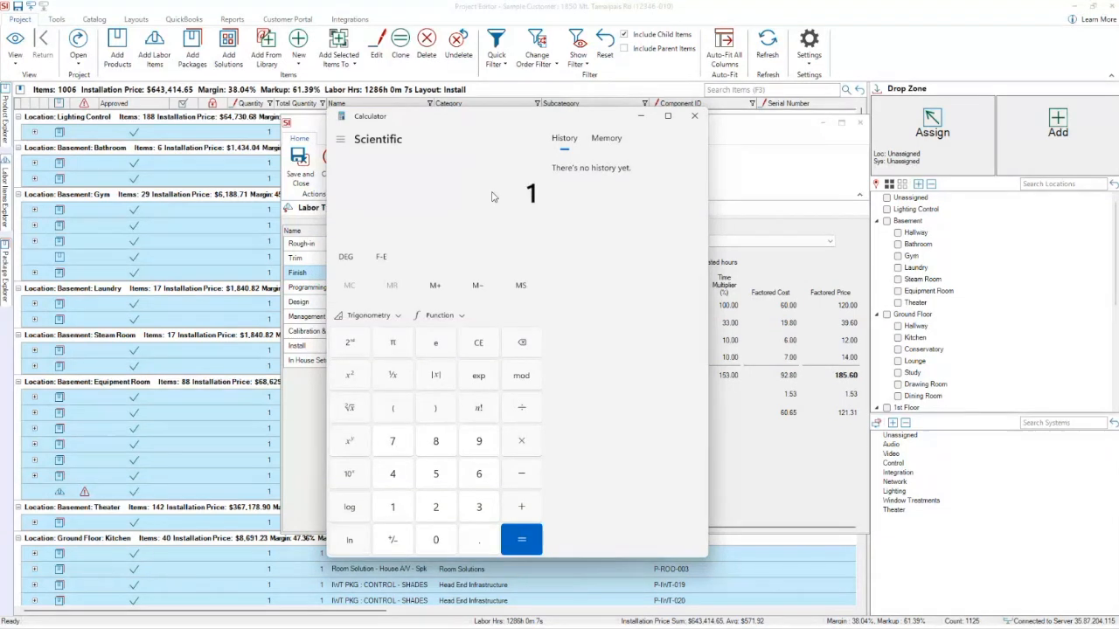
pyautogui.write(' + 7')
pyautogui.press('Return')
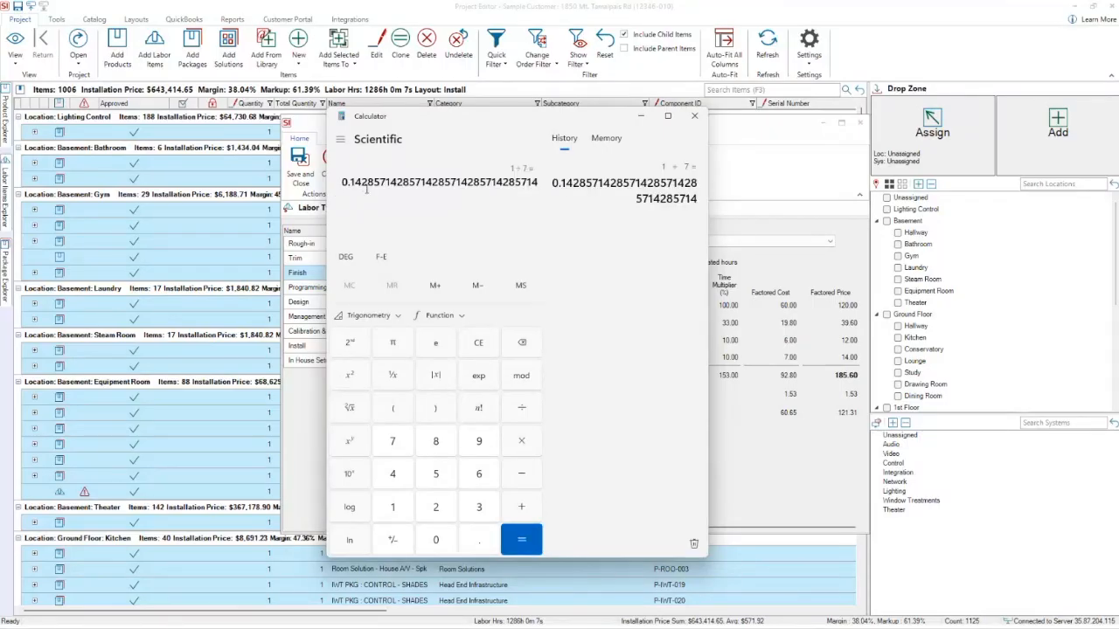
pyautogui.moveTo(437, 117); pyautogui.dragTo(181, 114)
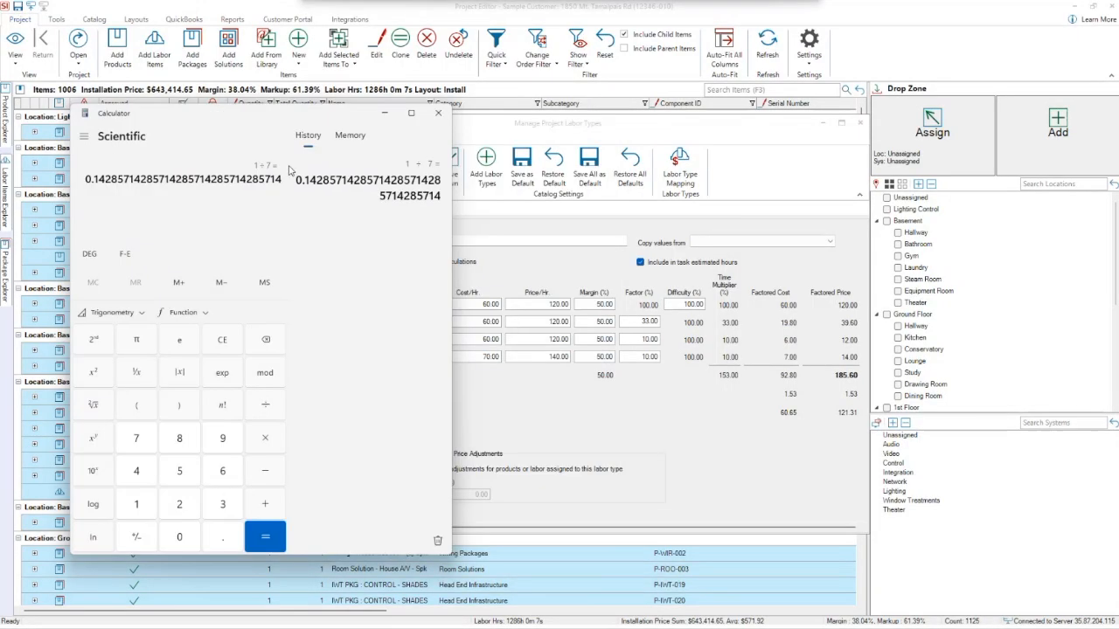
pyautogui.click(629, 322)
pyautogui.doubleClick(629, 324)
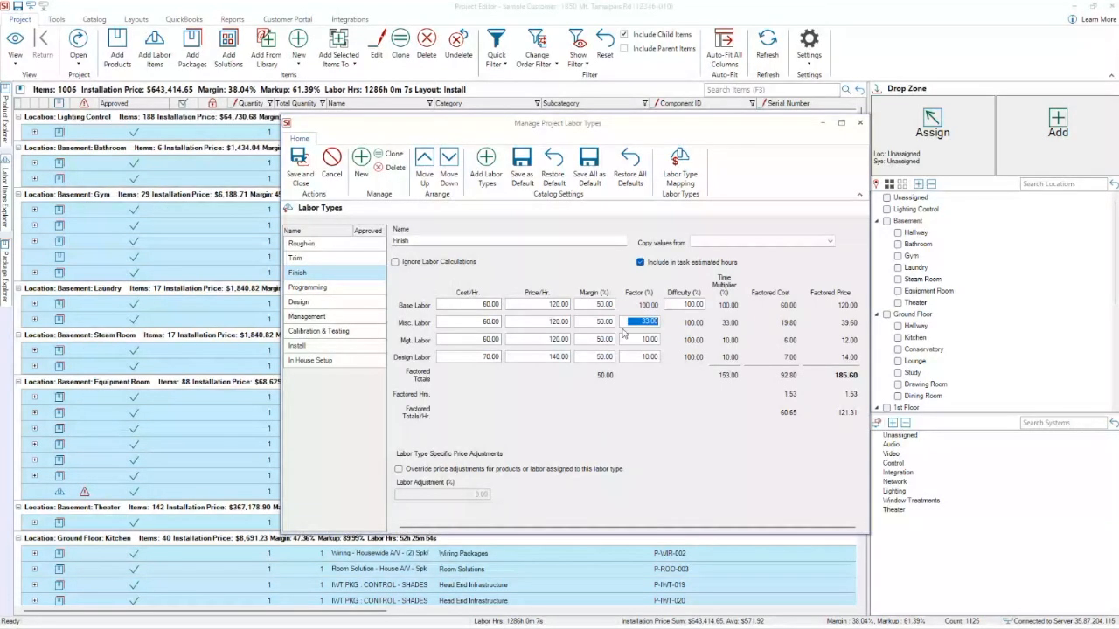
# - Divide 2 by 6 in Calculator and go back to reviewing the Misc., Mgt. and Design Labor factors
pyautogui.hotkey('alt', 'Tab')
pyautogui.moveTo(268, 105); pyautogui.dragTo(424, 131)
pyautogui.press('Escape')
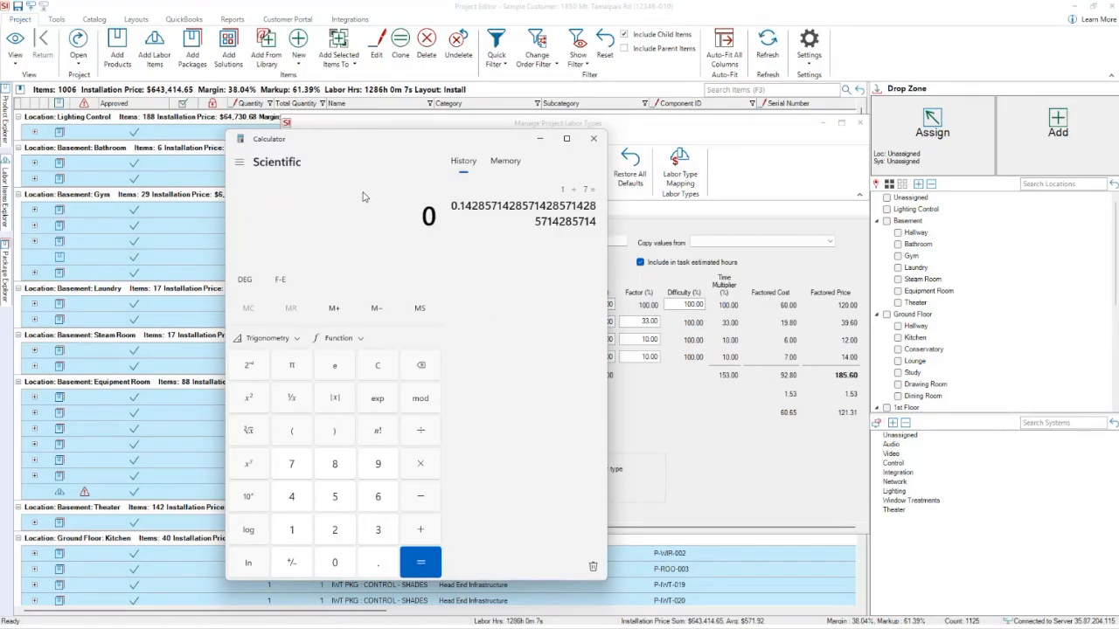
pyautogui.write('2/6')
pyautogui.press('Return')
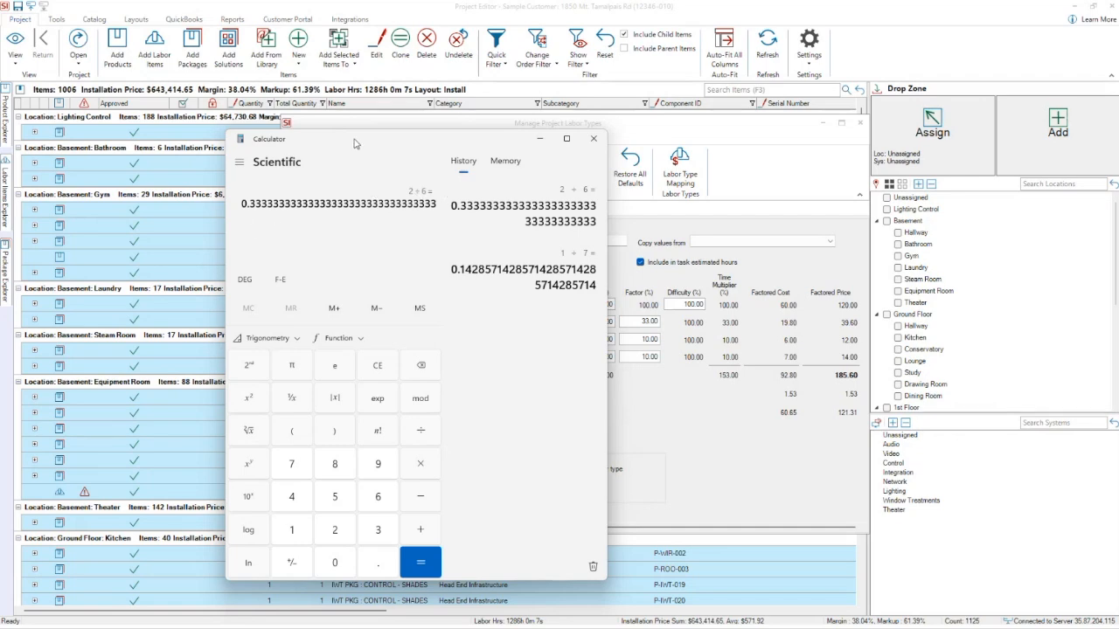
pyautogui.moveTo(354, 140); pyautogui.dragTo(218, 139)
pyautogui.click(484, 251)
pyautogui.click(643, 322)
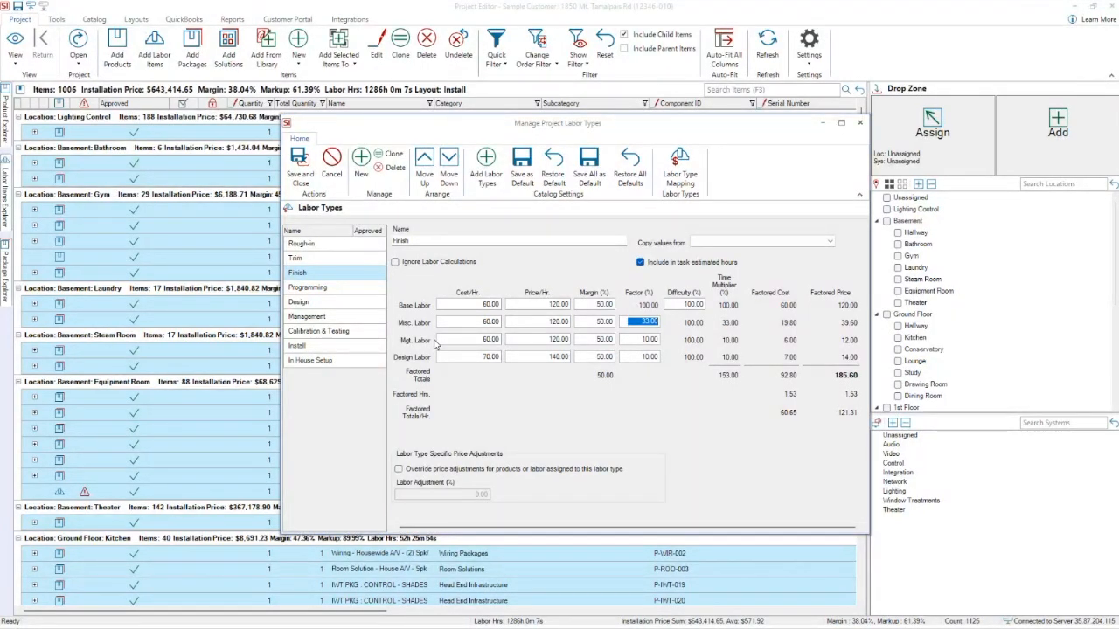
pyautogui.click(636, 342)
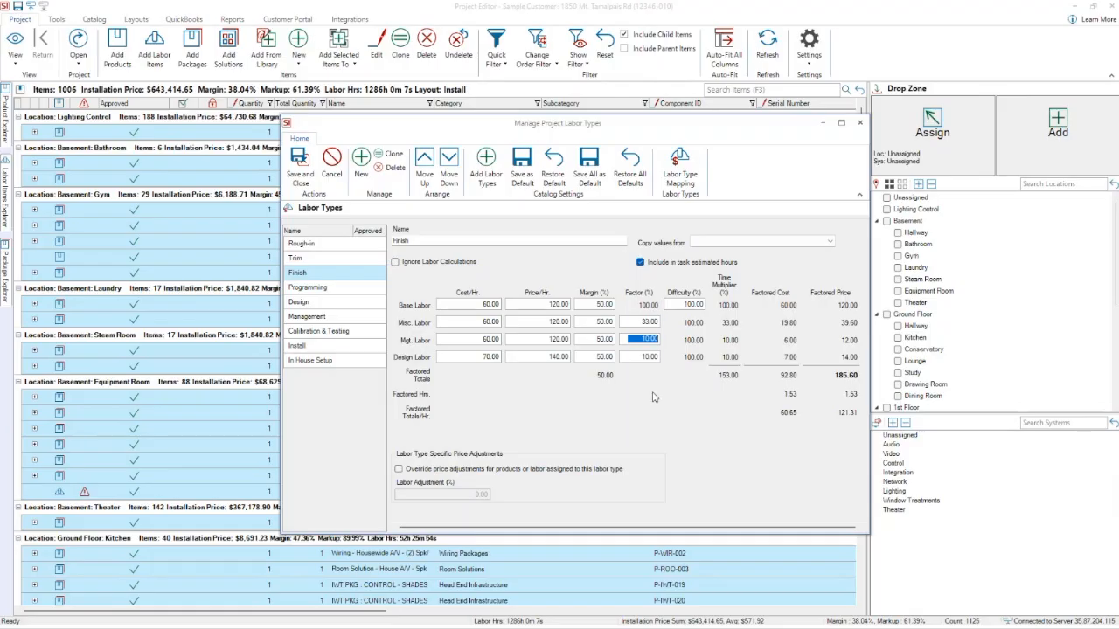
pyautogui.click(640, 358)
# - Set the Misc., Mgt. and Design Labor factors of the Finish labor type to 0%
pyautogui.moveTo(627, 320); pyautogui.dragTo(686, 322)
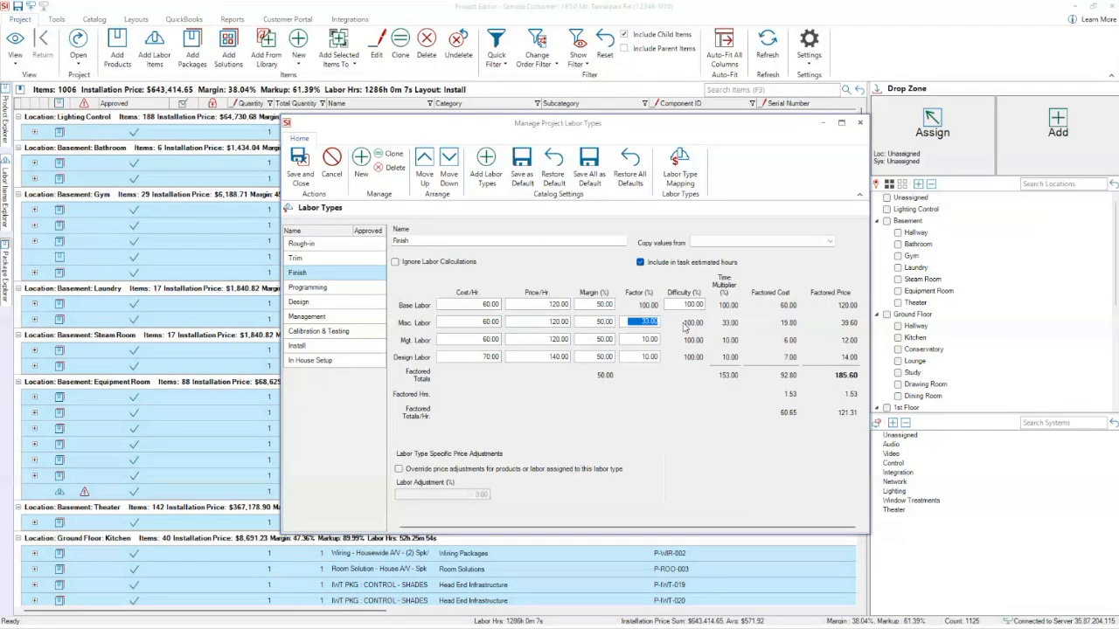
pyautogui.write('0')
pyautogui.moveTo(633, 339); pyautogui.dragTo(666, 359)
pyautogui.write('0')
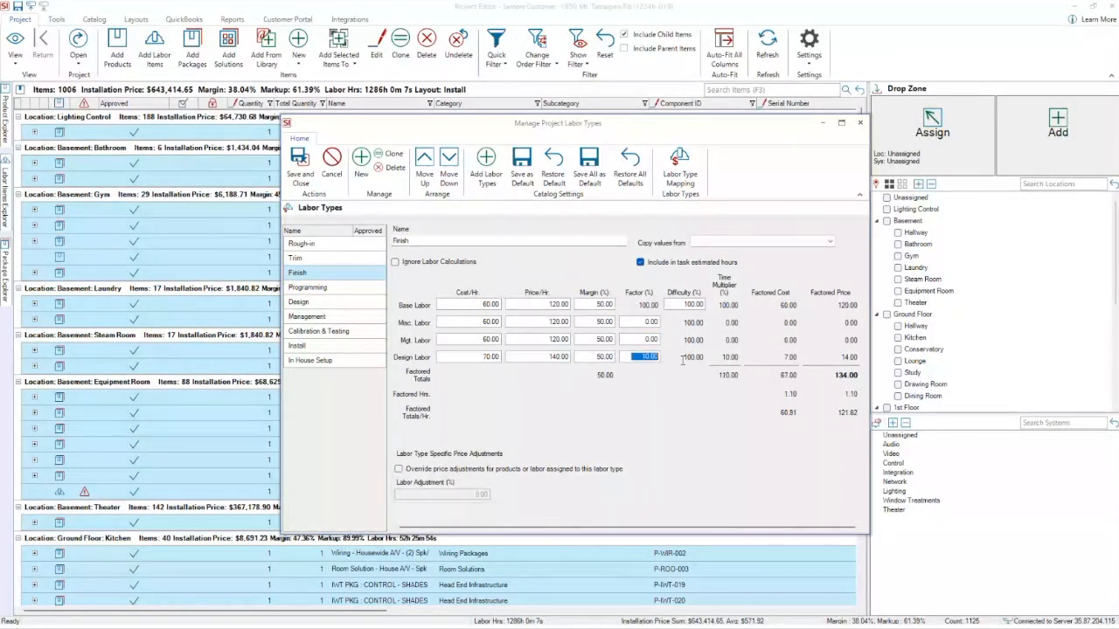
pyautogui.write('0.')
pyautogui.click(584, 358)
# - Set the Misc. Labor factor to 33% and the Mgt. and Design Labor factors to 10%, and save the labor types
pyautogui.click(629, 323)
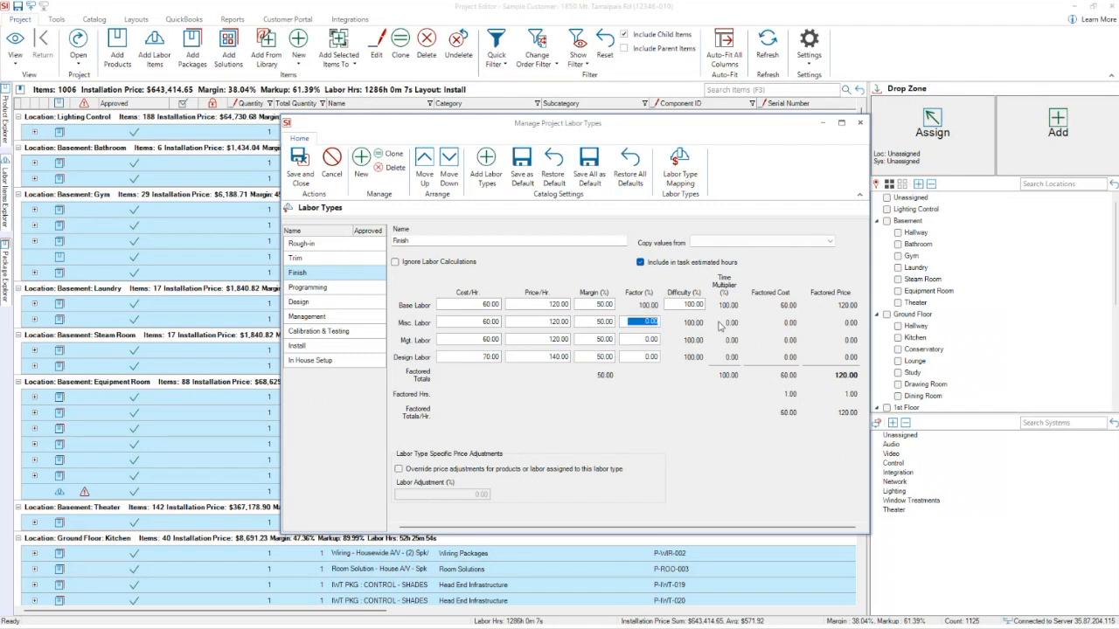
pyautogui.write('33')
pyautogui.press('Tab')
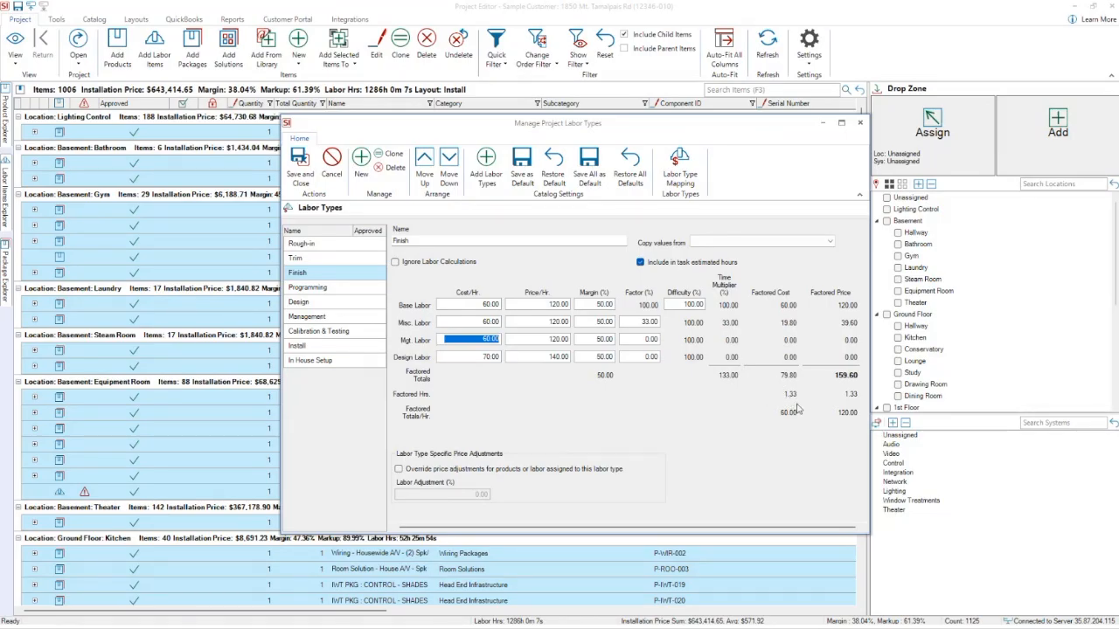
pyautogui.click(647, 339)
pyautogui.write('1')
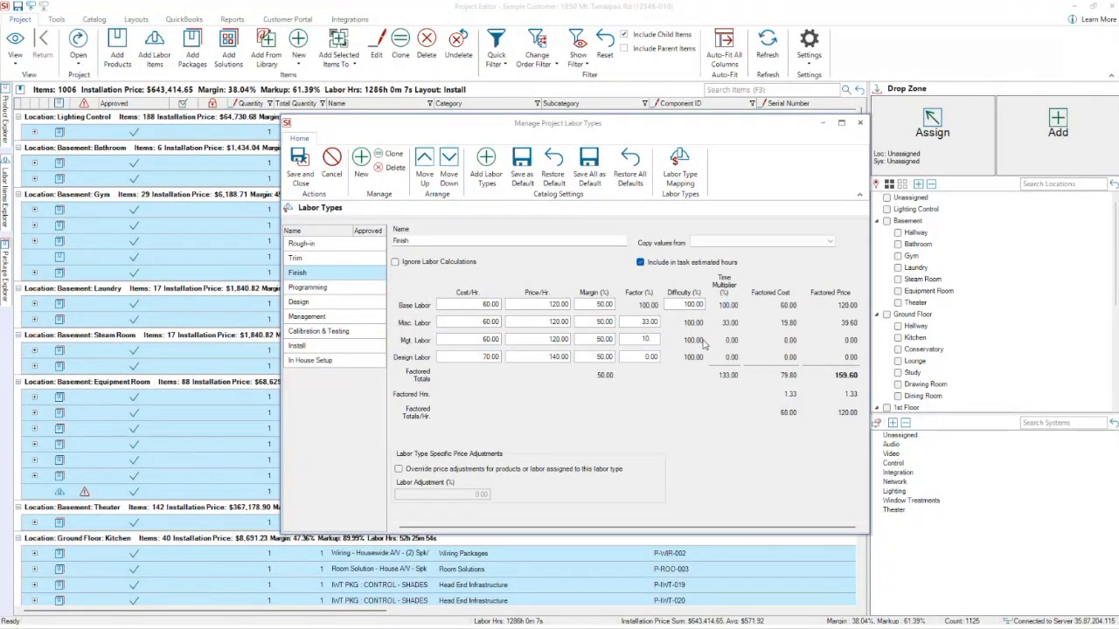
pyautogui.write('0.00')
pyautogui.press('Tab')
pyautogui.press('Tab')
pyautogui.press('Tab')
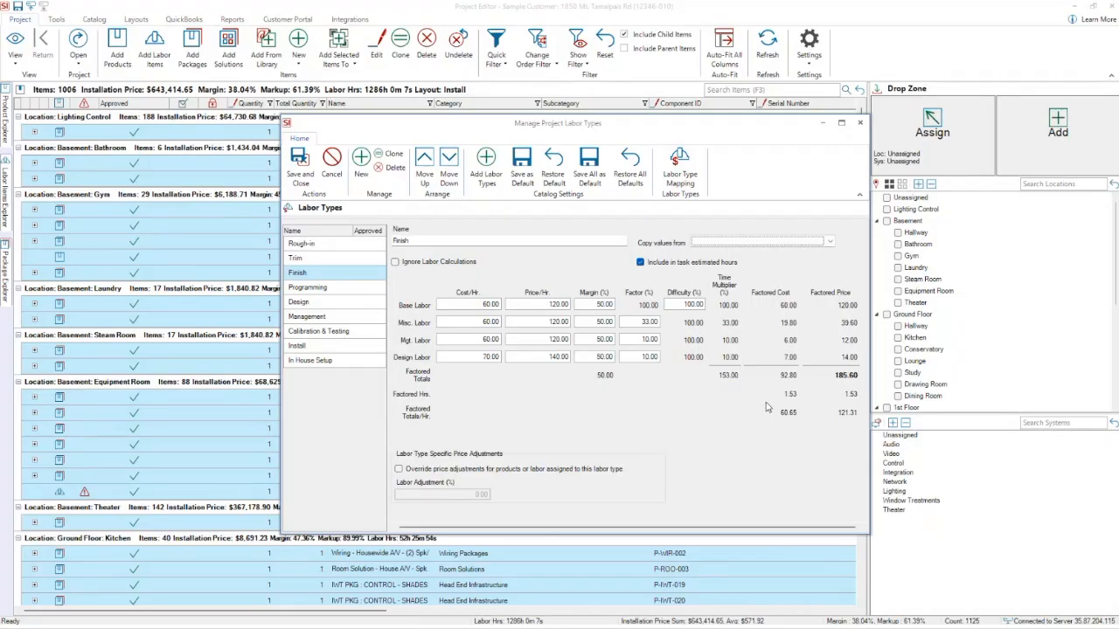
pyautogui.click(300, 161)
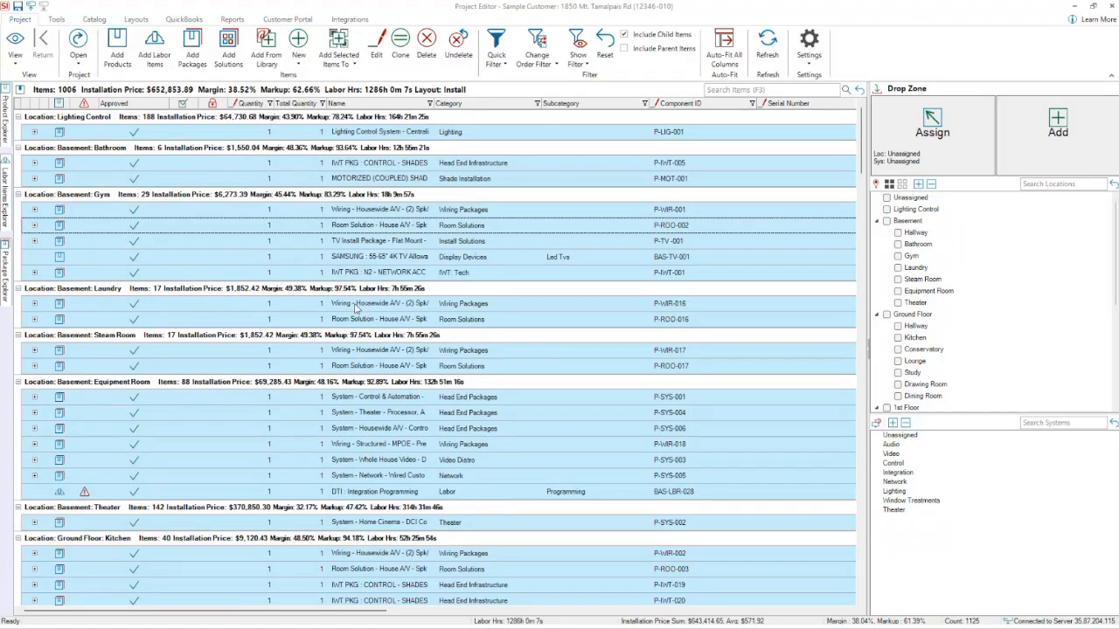
# - Open the SAMSUNG 55-65" 4K TV Allowance product in Basement: Gym and examine its pricing and Finish labor figures
pyautogui.click(334, 242)
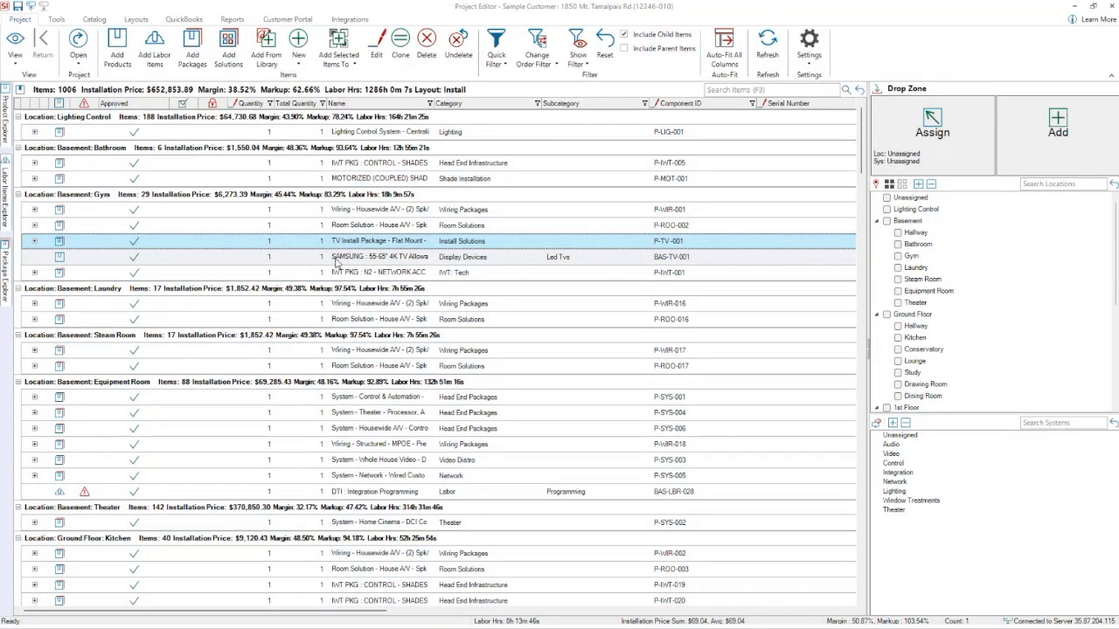
pyautogui.doubleClick(341, 257)
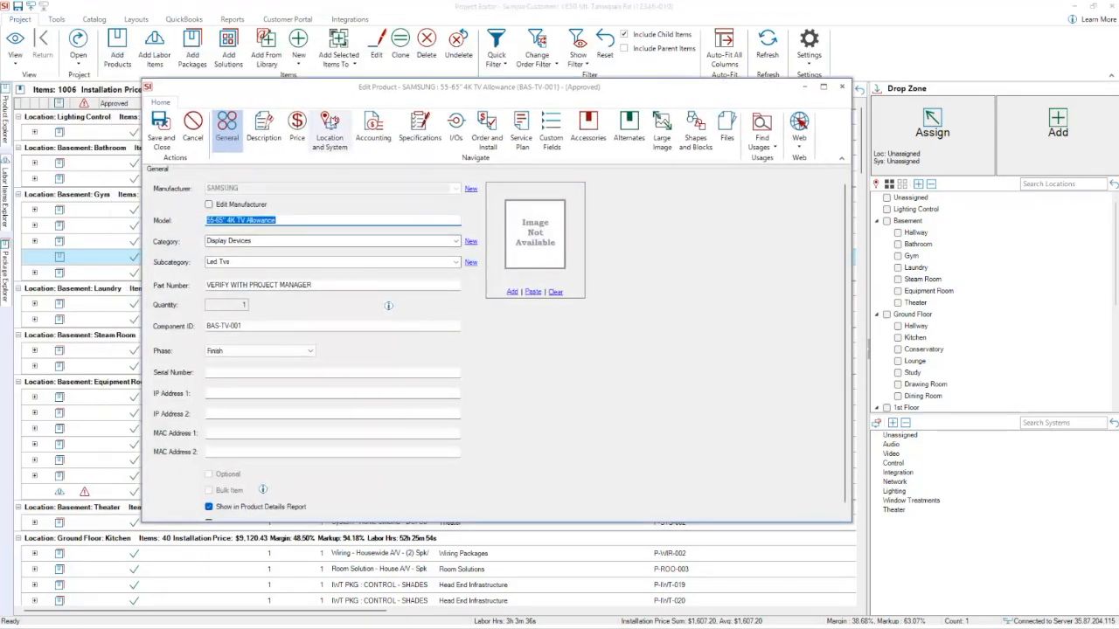
pyautogui.click(298, 129)
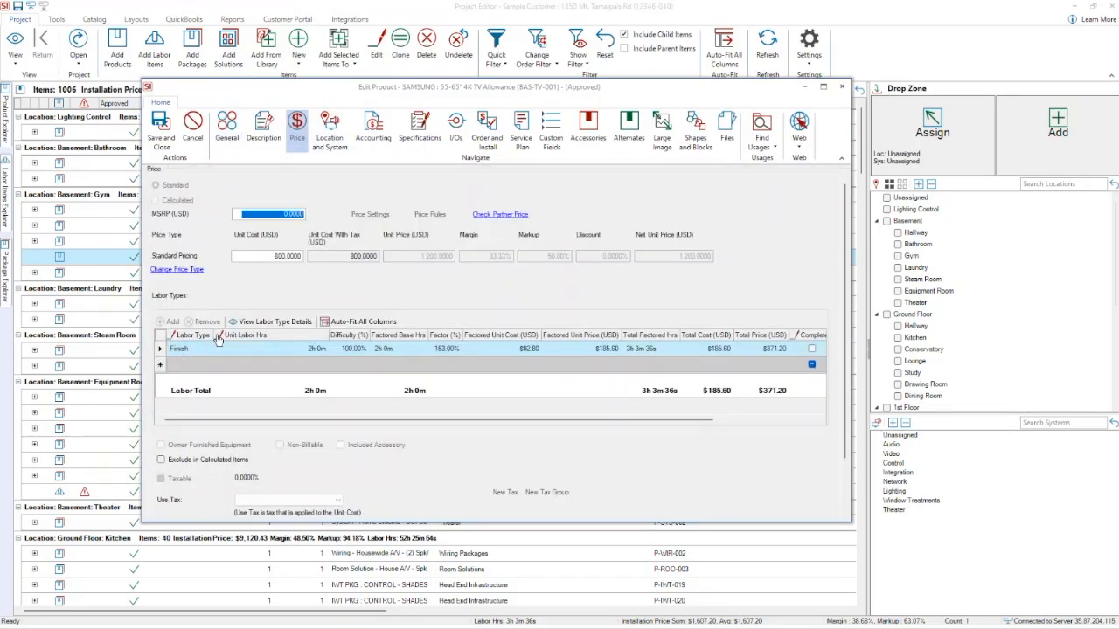
pyautogui.click(296, 354)
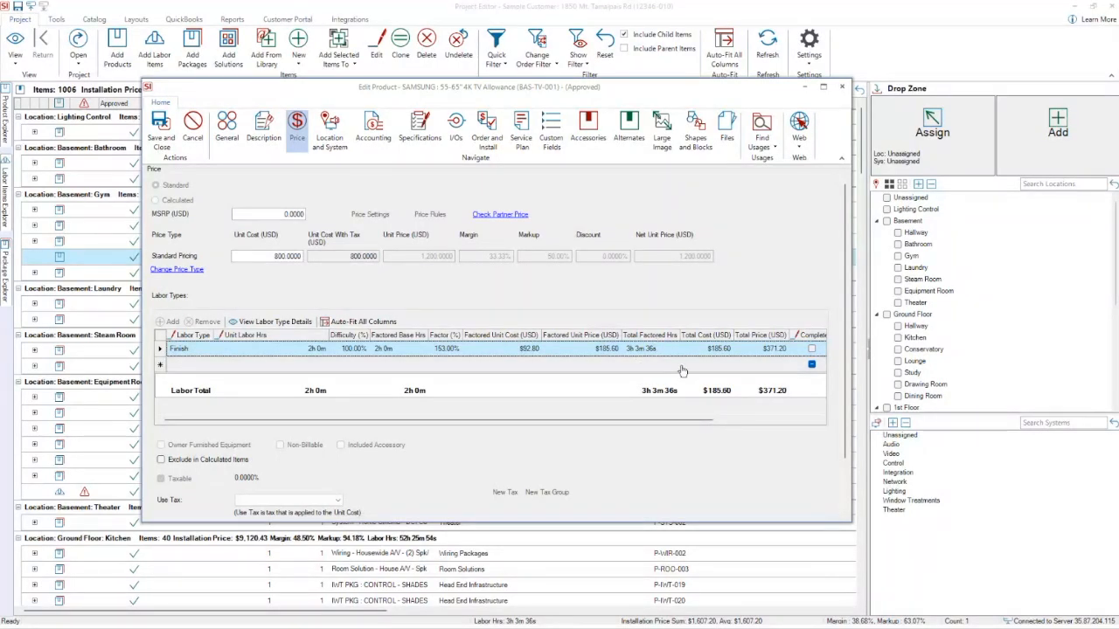
pyautogui.moveTo(615, 418); pyautogui.dragTo(739, 430)
pyautogui.scroll(-3, 600, 446)
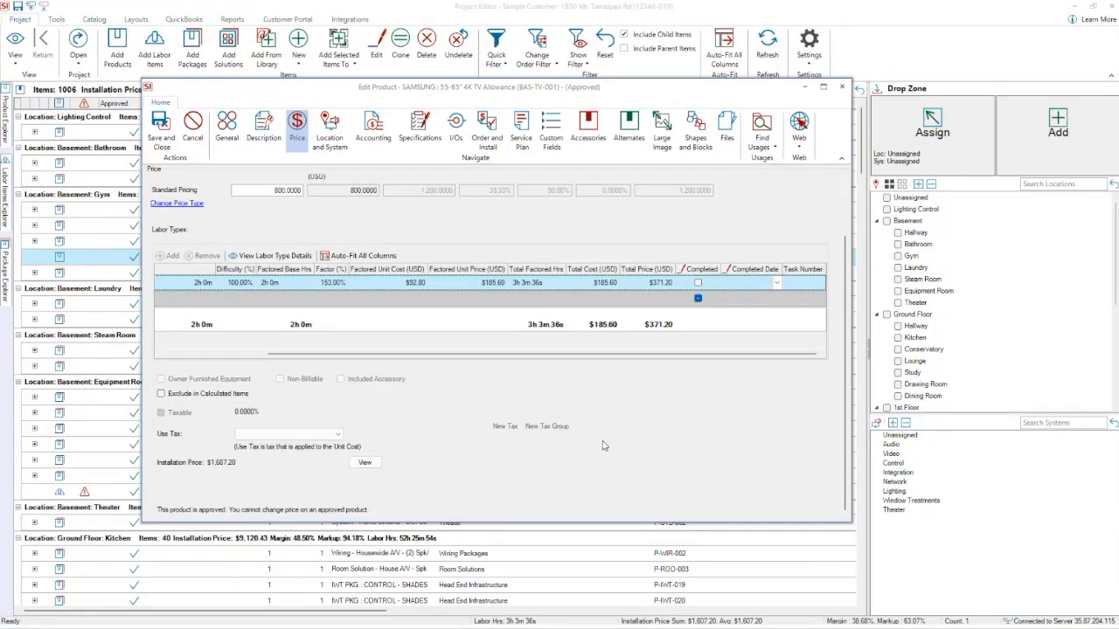
# - View the TV allowance's full installation price breakdown and the labor type details for Finish
pyautogui.click(366, 461)
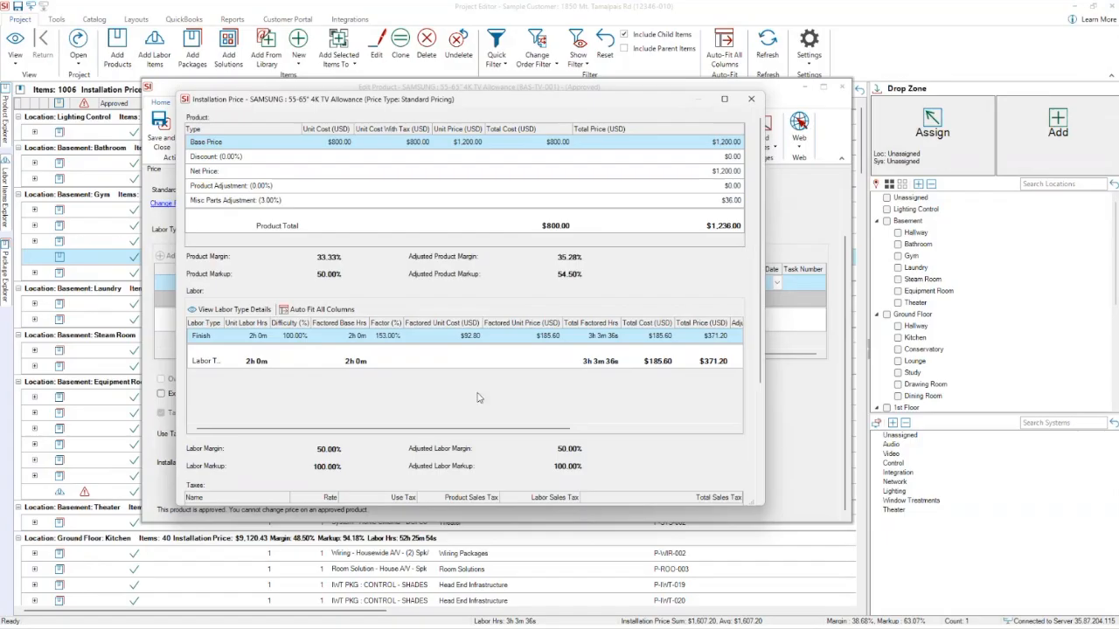
pyautogui.scroll(-3, 394, 352)
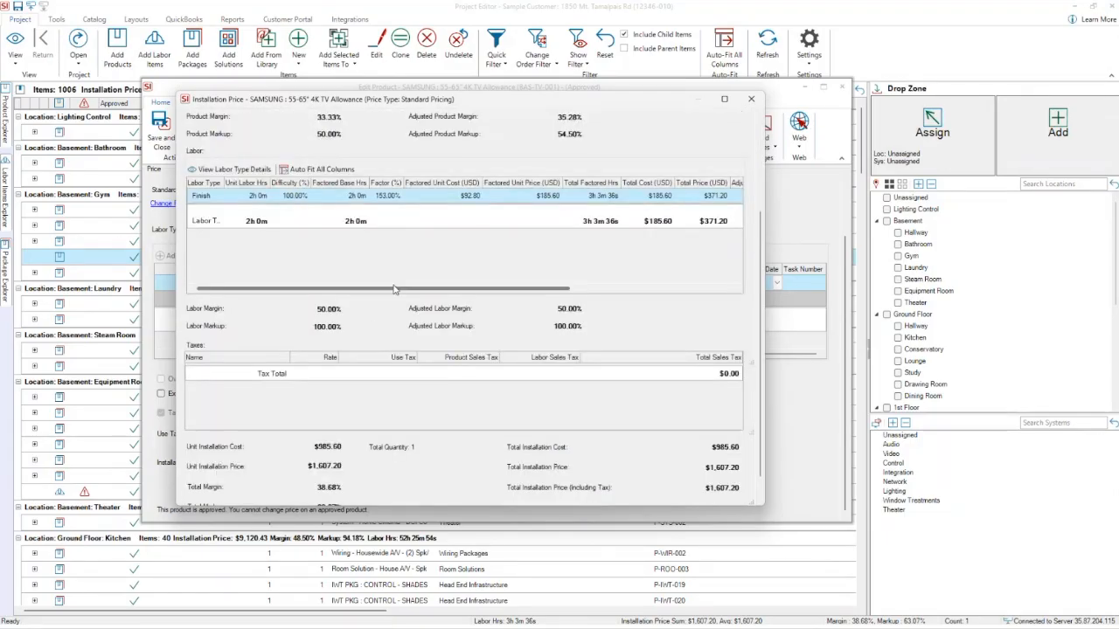
pyautogui.click(725, 100)
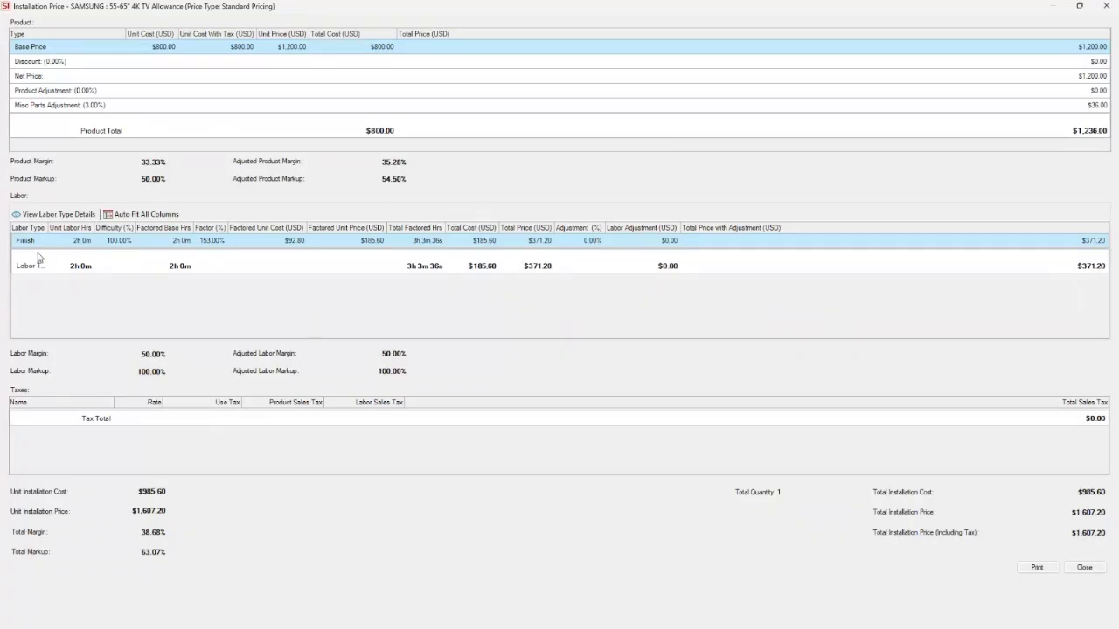
pyautogui.click(74, 216)
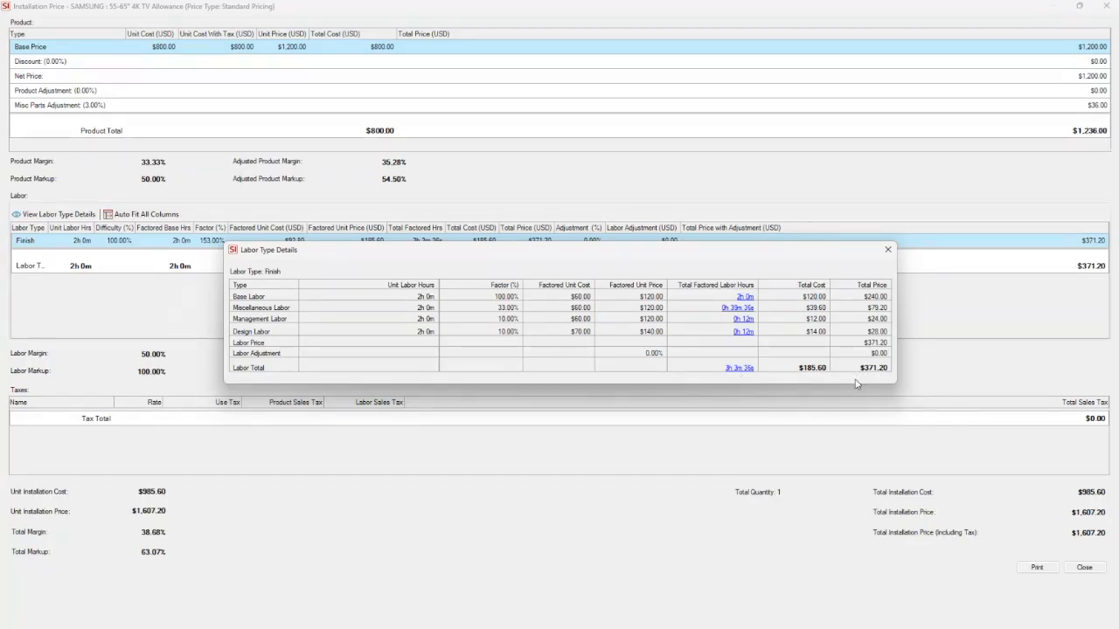
# - Close the Finish labor details, the installation price breakdown, the TV allowance product and the calculator
pyautogui.click(888, 250)
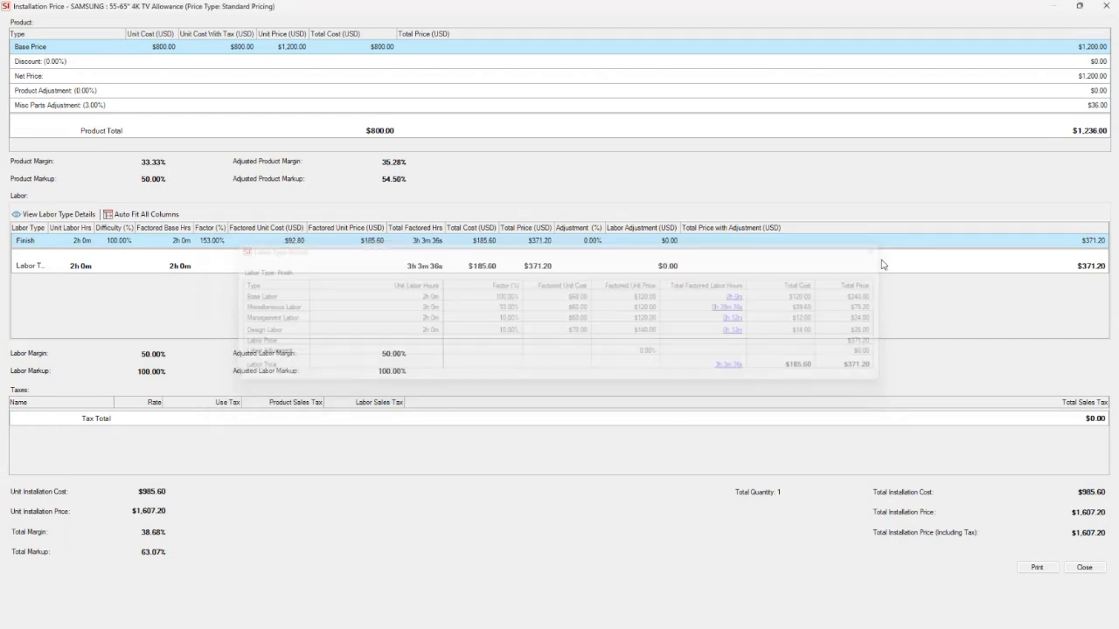
pyautogui.click(1085, 568)
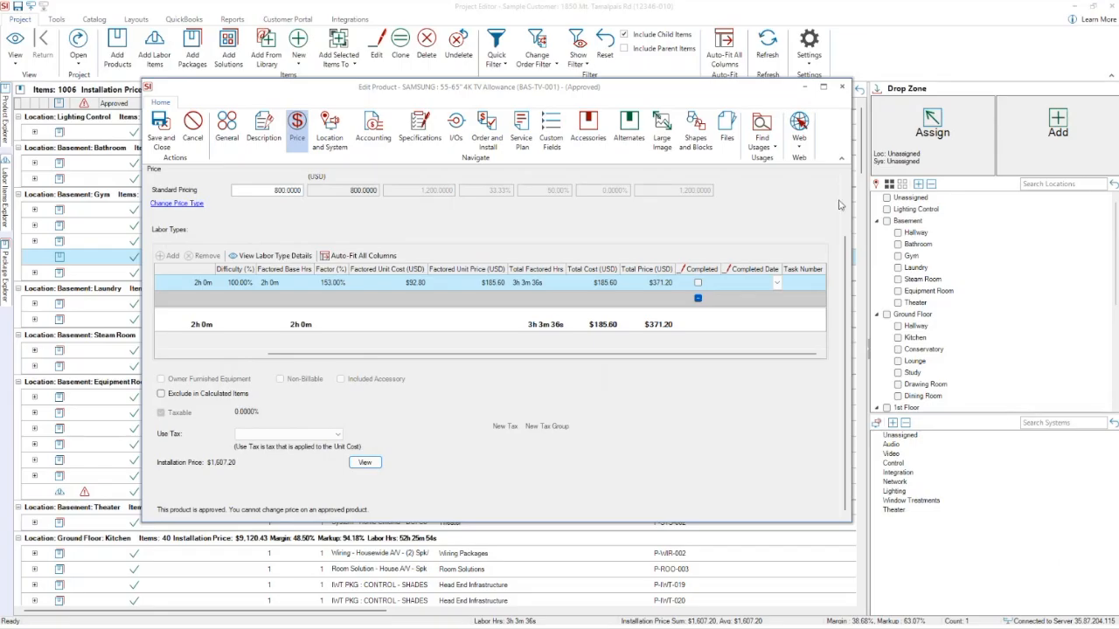
pyautogui.click(843, 88)
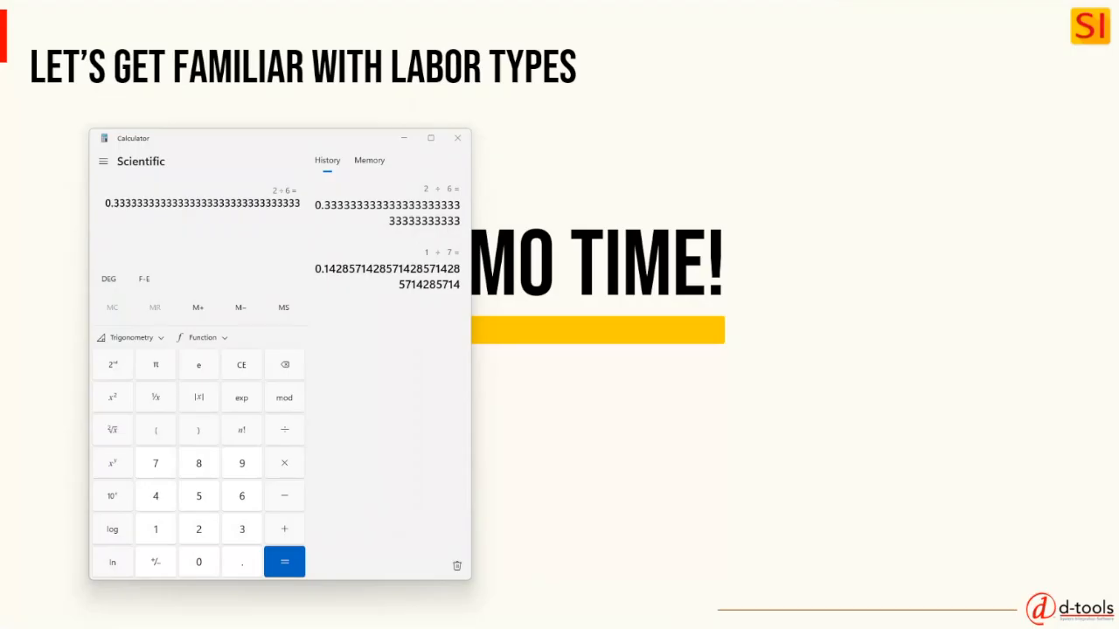
pyautogui.click(457, 137)
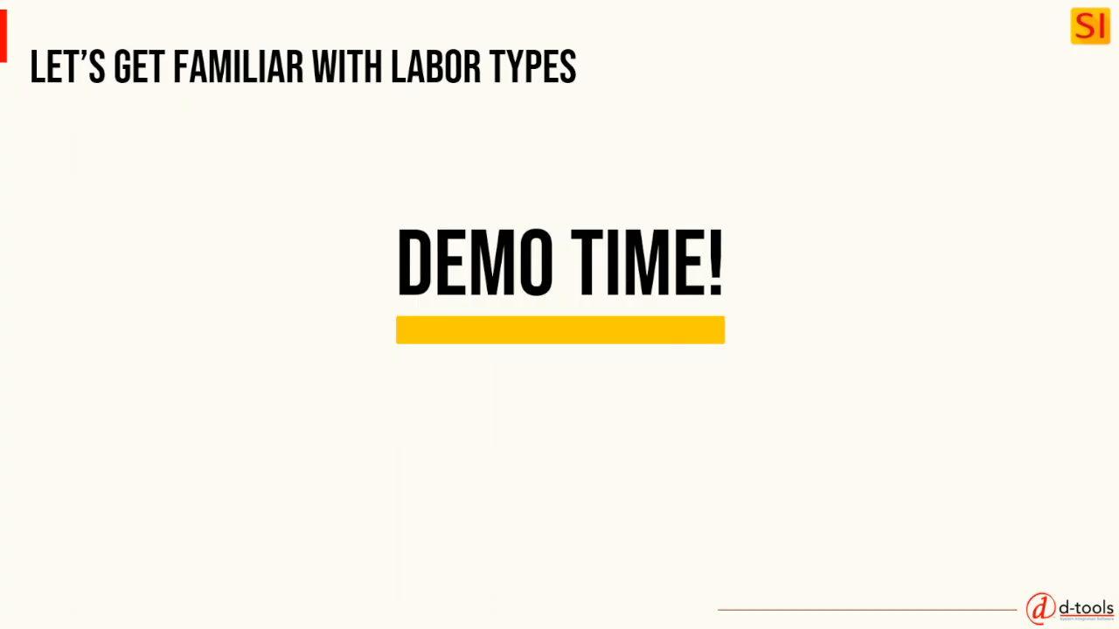
pyautogui.click(135, 359)
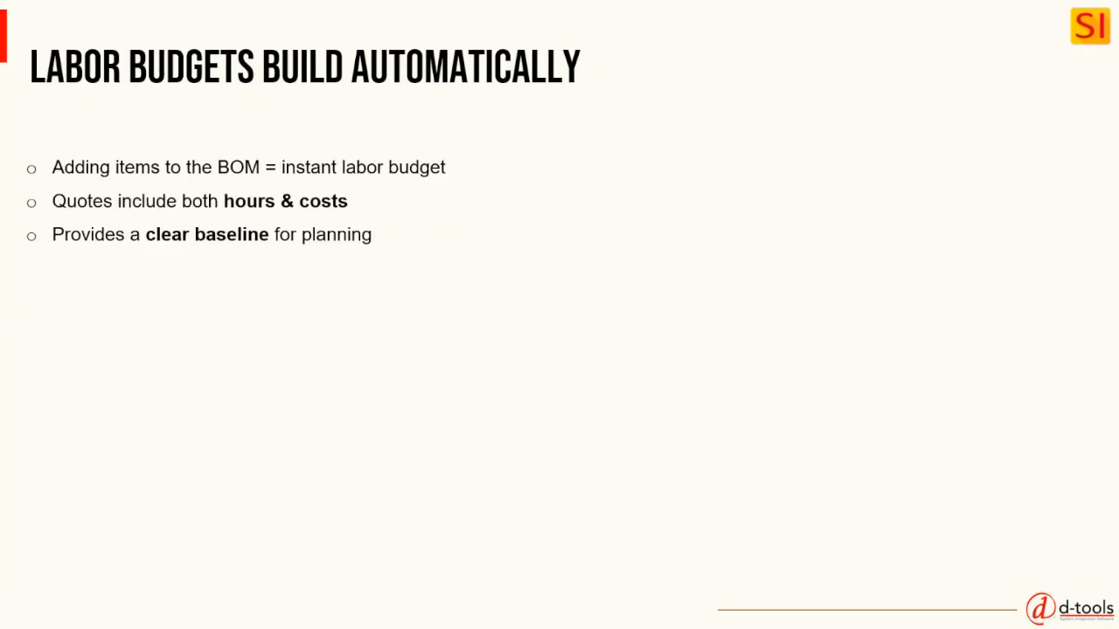
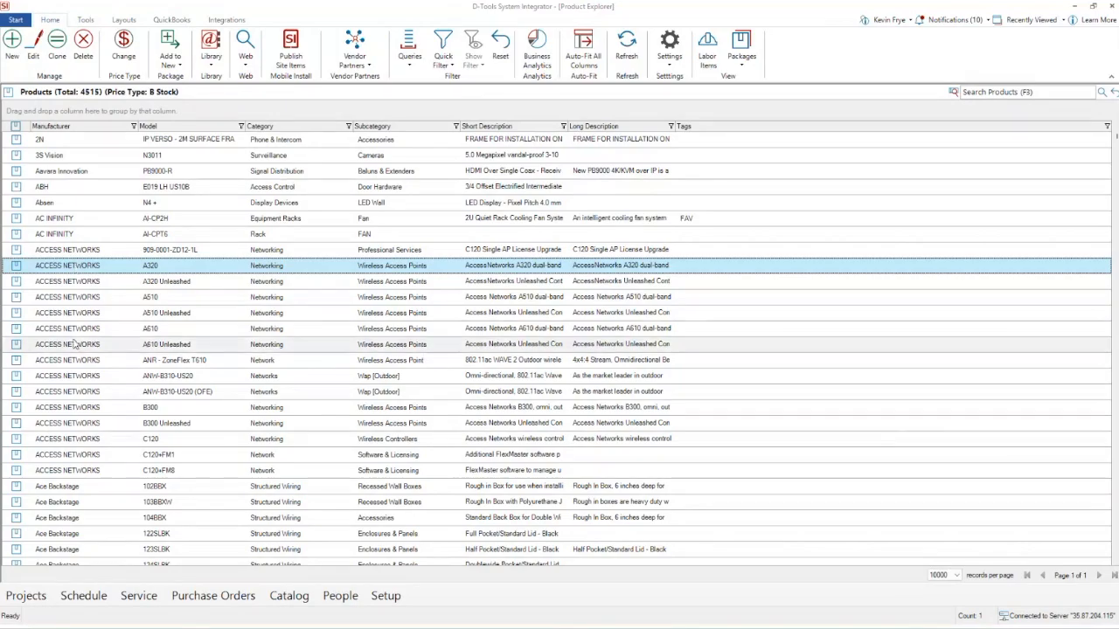
# - Select the ACCESS NETWORKS catalog products from A320 through ANR - ZoneFlex T610 and show the list in the standard Price layout
pyautogui.keyDown('shift'); pyautogui.click(76, 364); pyautogui.keyUp('shift')
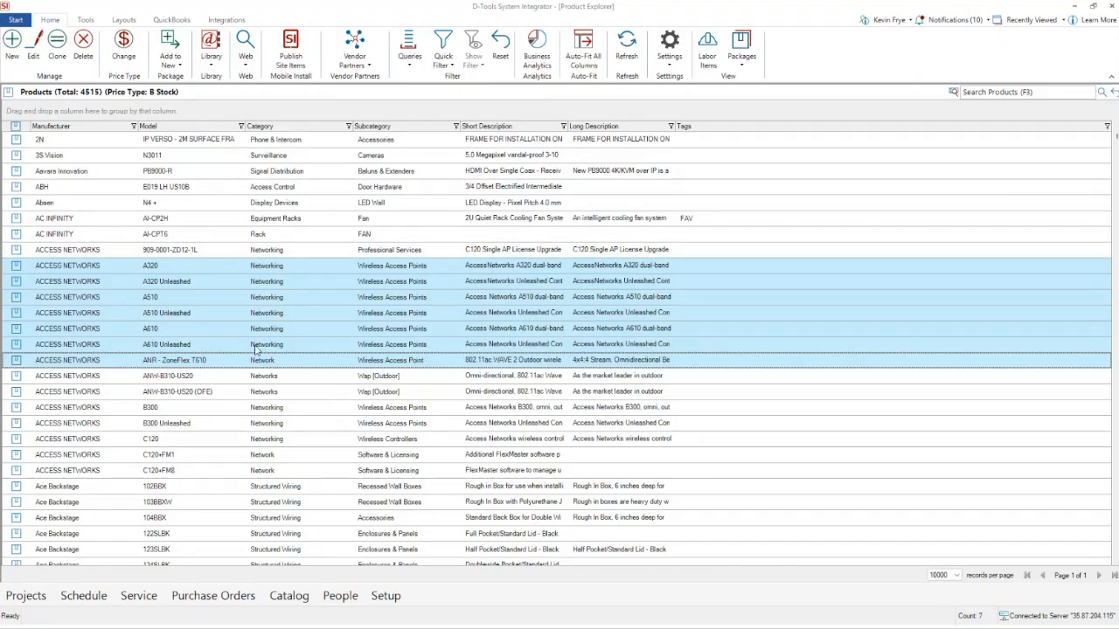
pyautogui.click(125, 20)
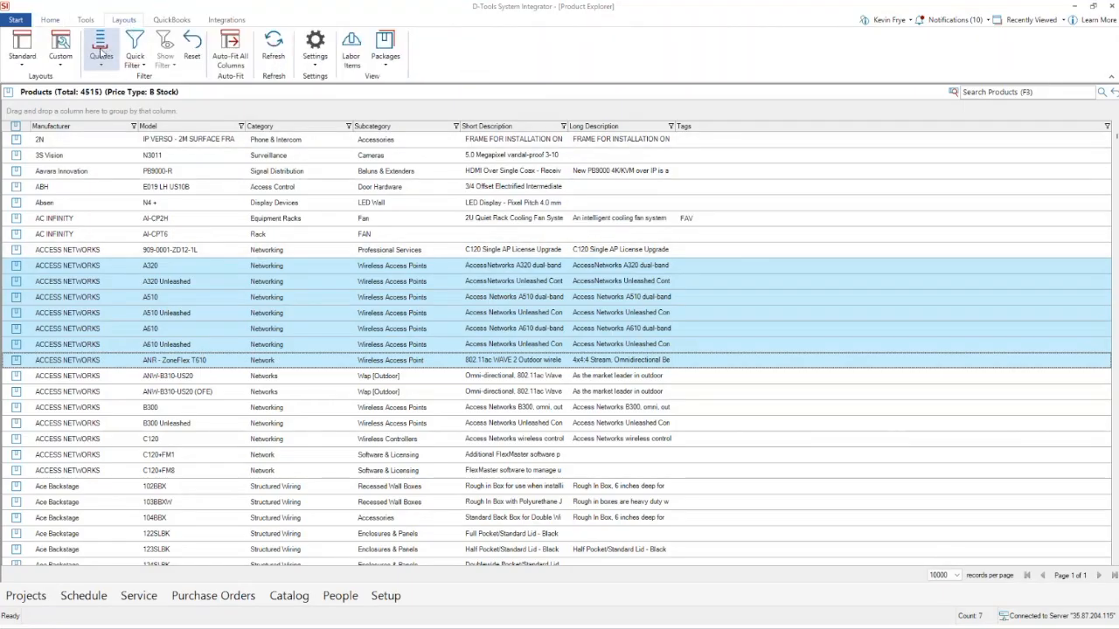
pyautogui.click(23, 54)
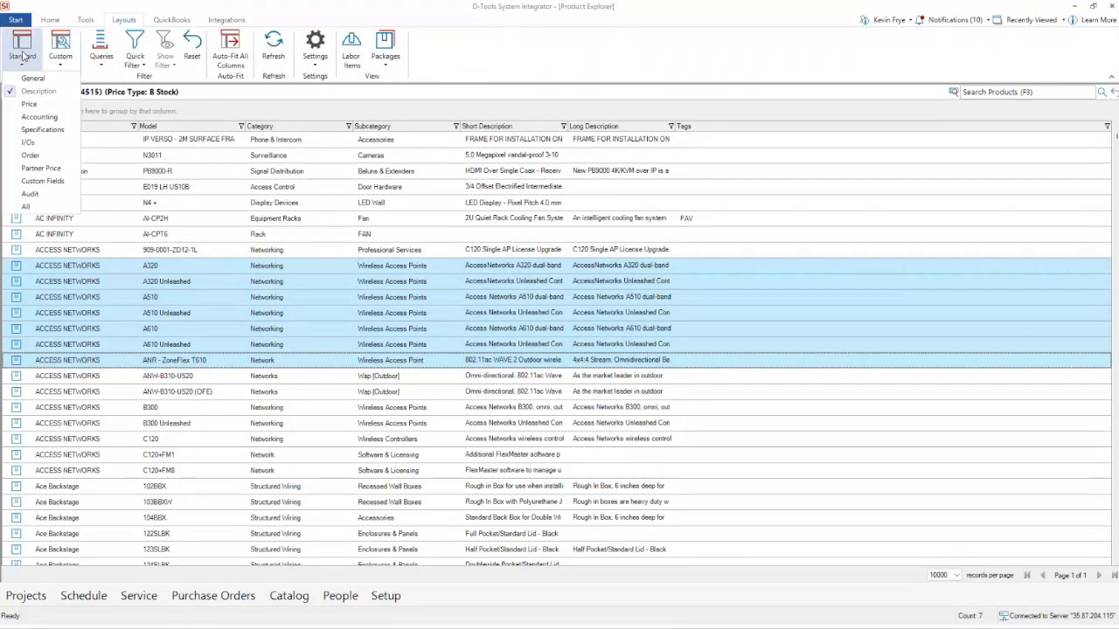
pyautogui.click(28, 103)
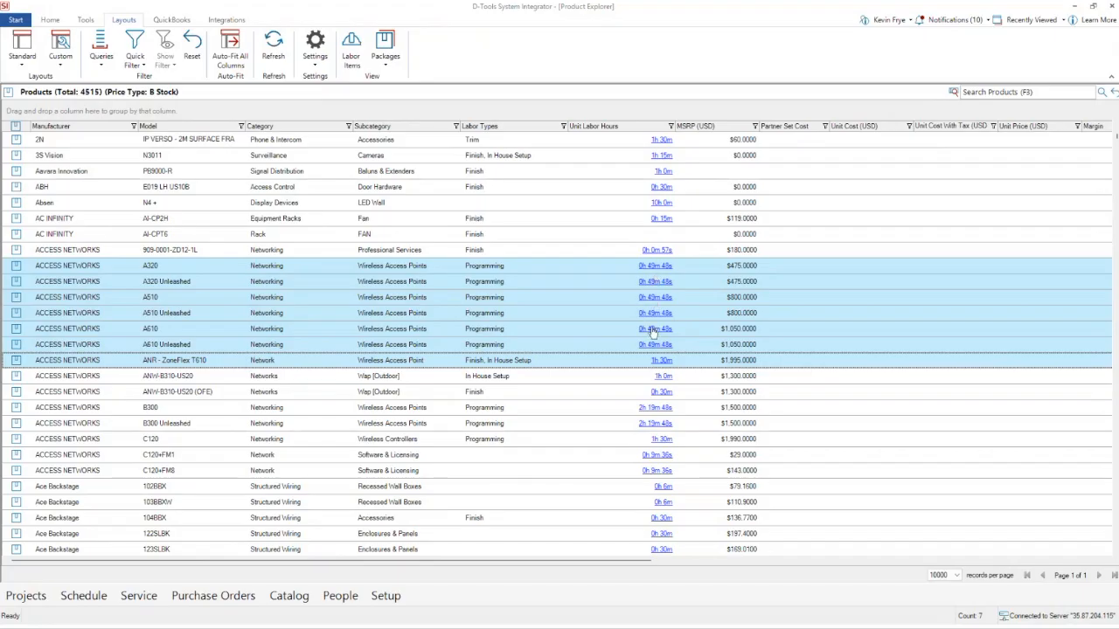
# - Set the Display Labor Hours in HH:MM:SS preference to No in Company Information and save it
pyautogui.click(387, 596)
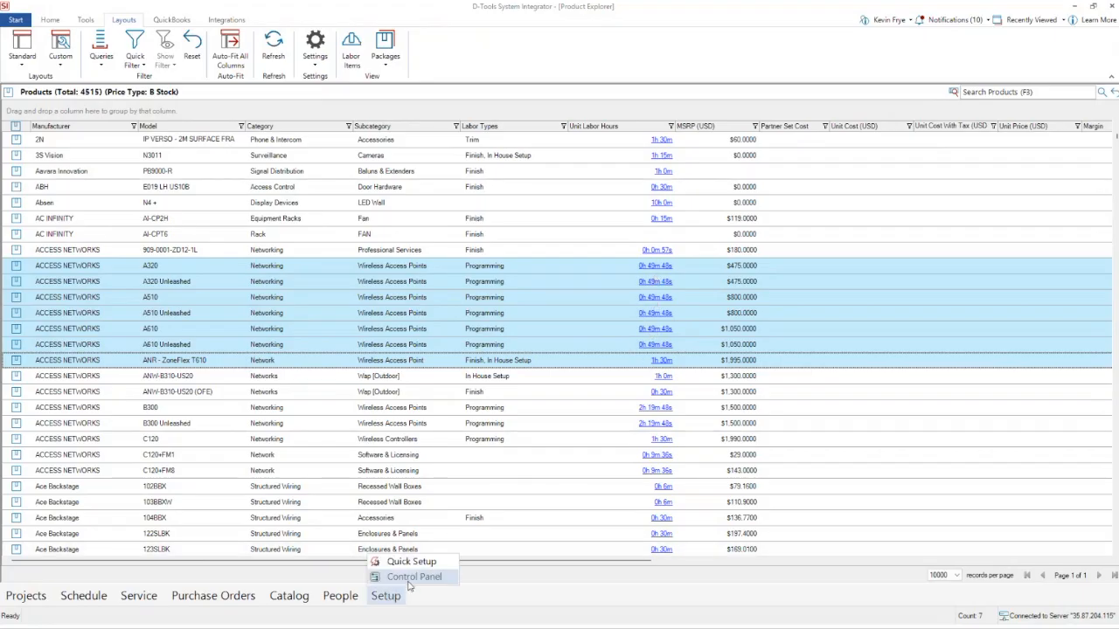
pyautogui.click(411, 577)
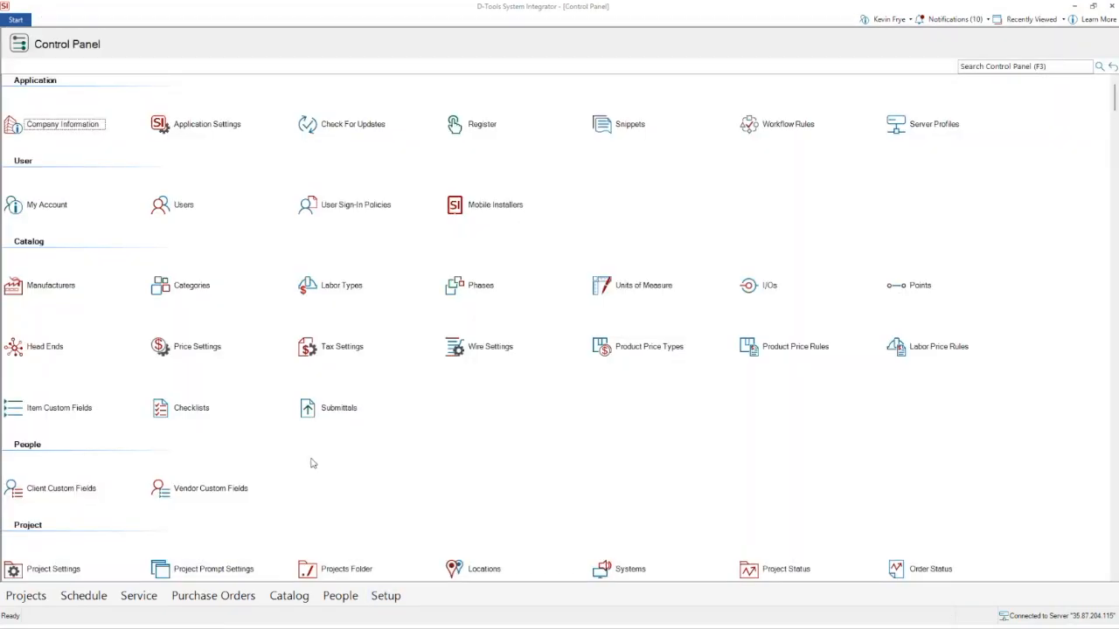
pyautogui.click(67, 128)
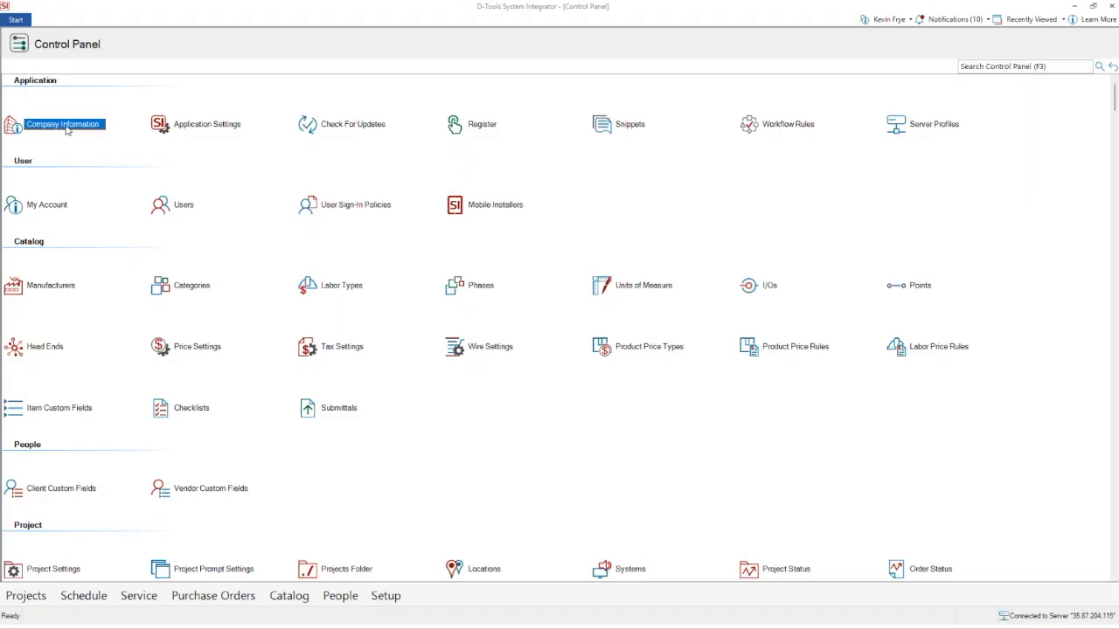
pyautogui.doubleClick(67, 128)
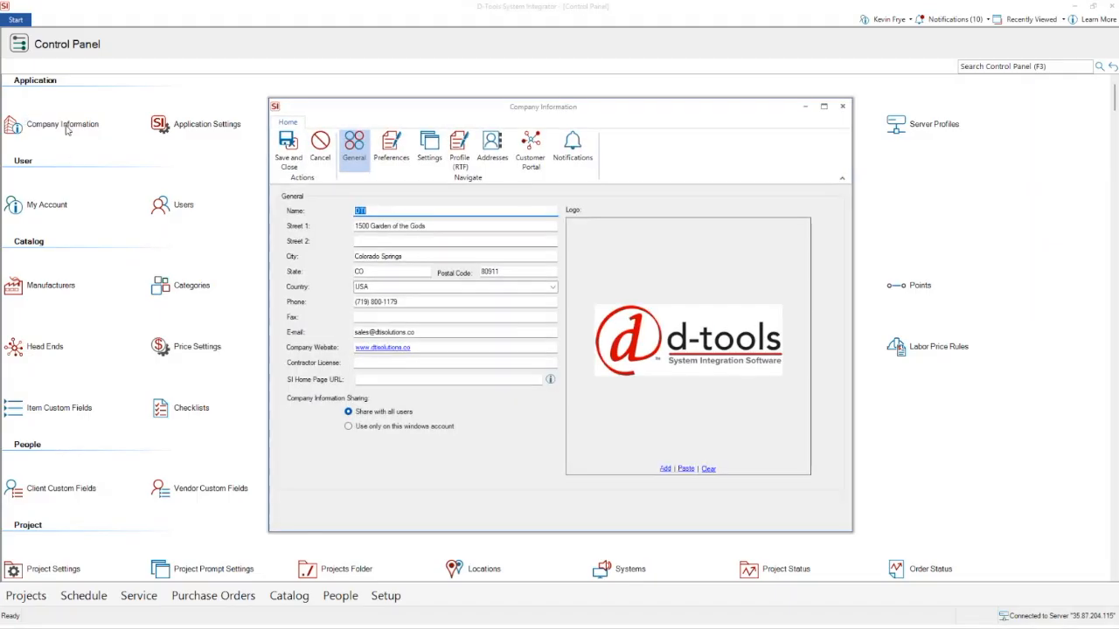
pyautogui.click(392, 147)
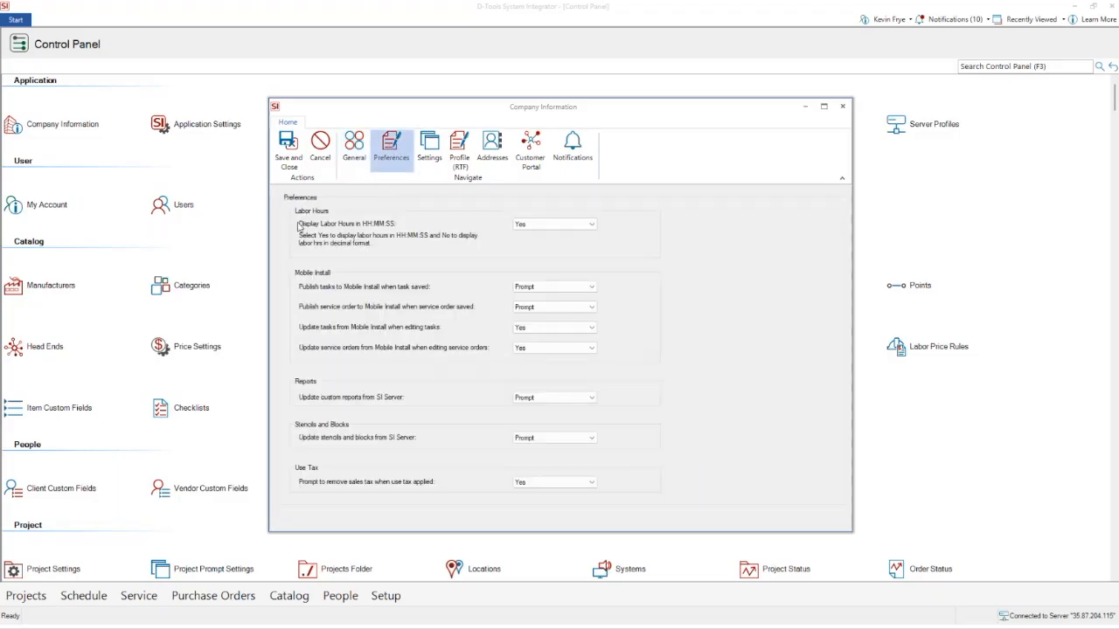
pyautogui.click(544, 225)
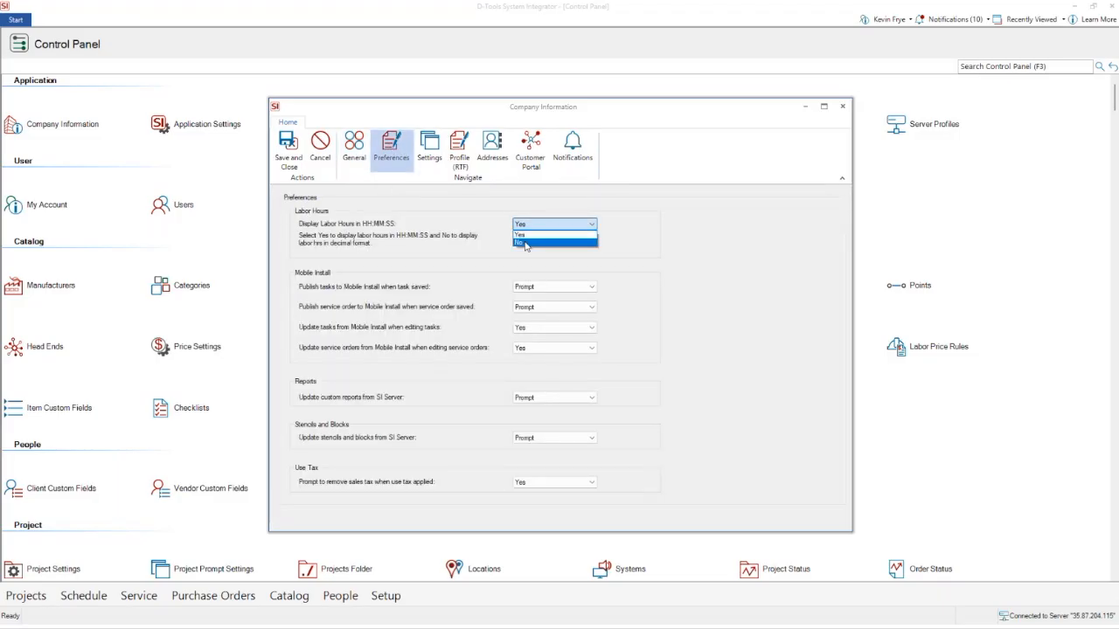
pyautogui.click(525, 244)
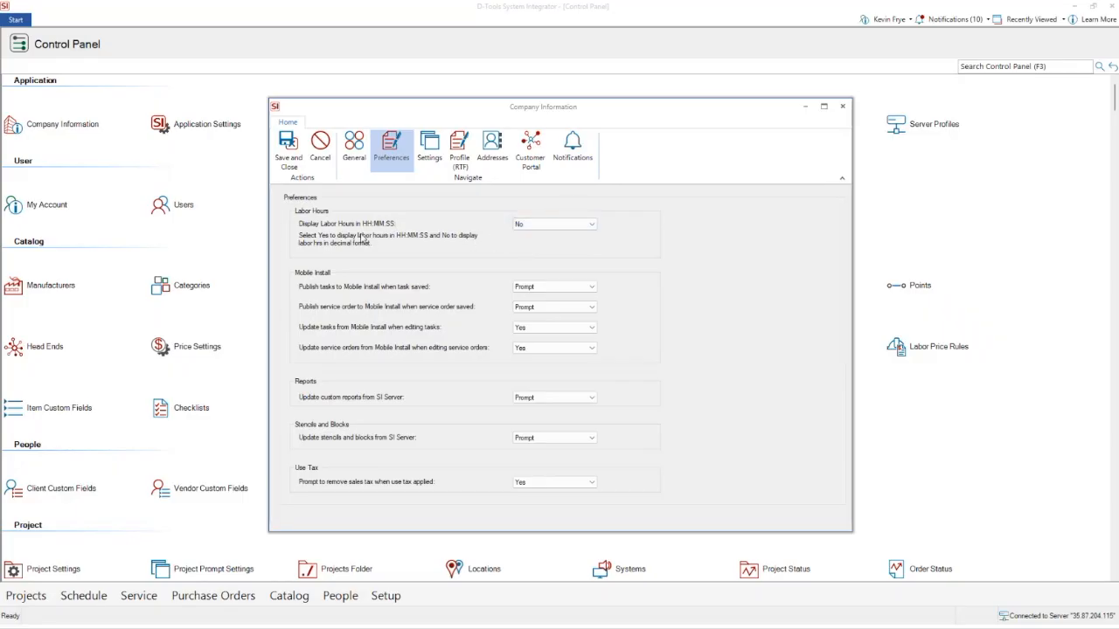
pyautogui.click(296, 149)
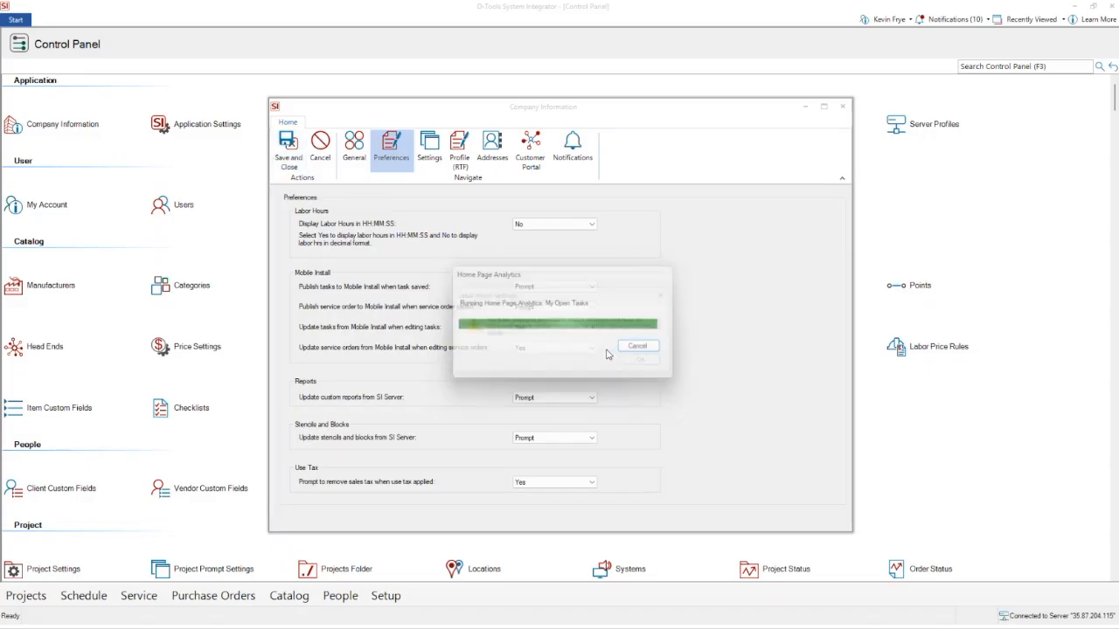
pyautogui.click(651, 365)
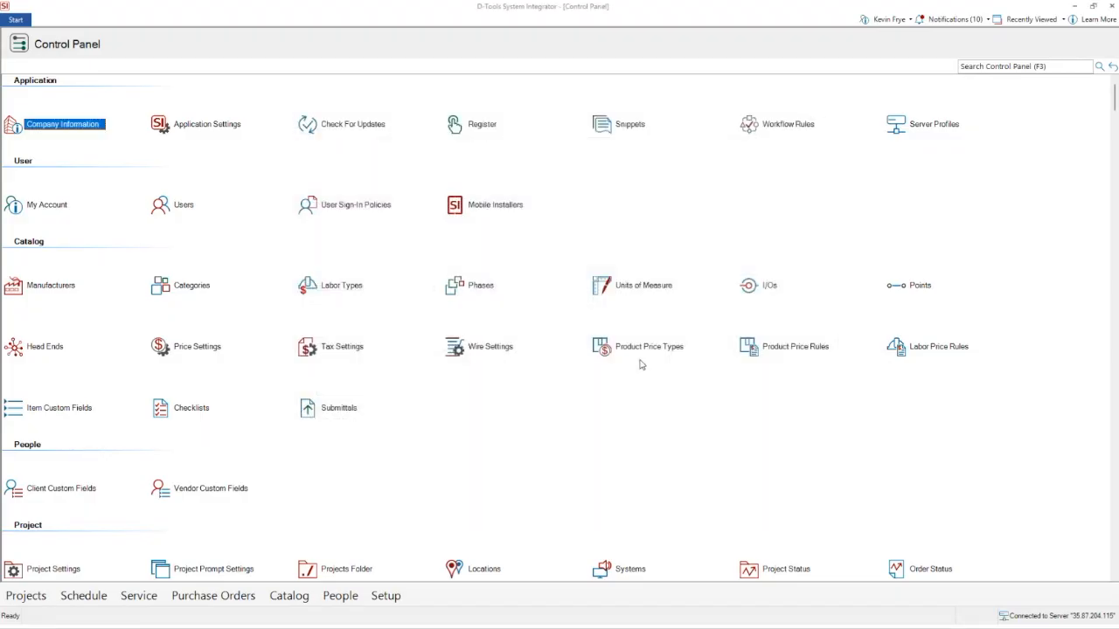
# - Close and restart System Integrator, dismissing the startup notification and the home page analytics dialog
pyautogui.click(1111, 6)
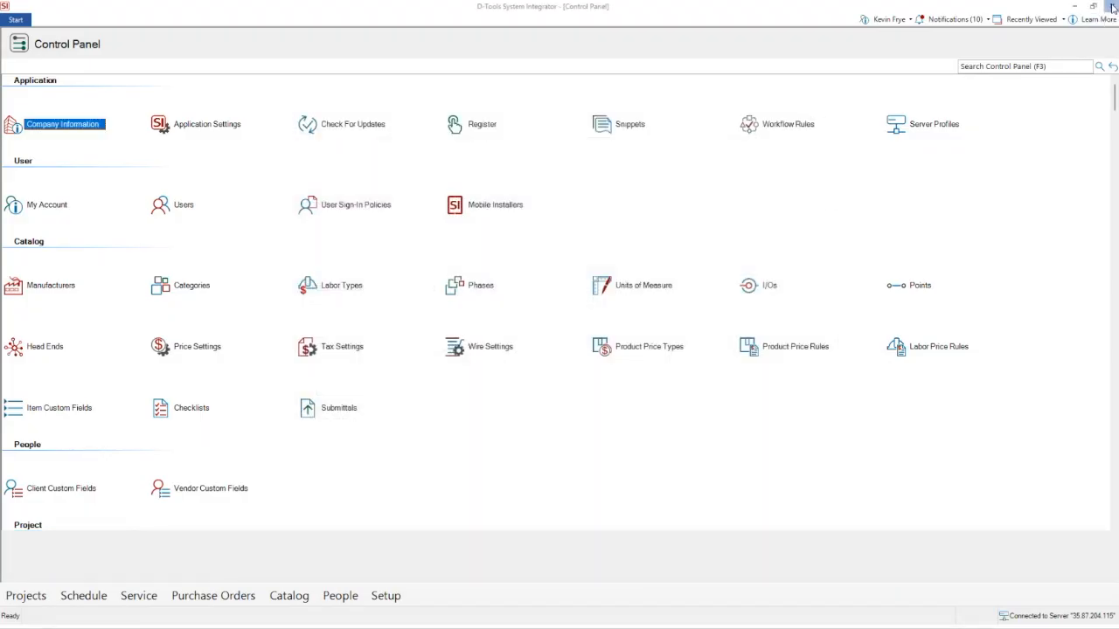
pyautogui.click(622, 364)
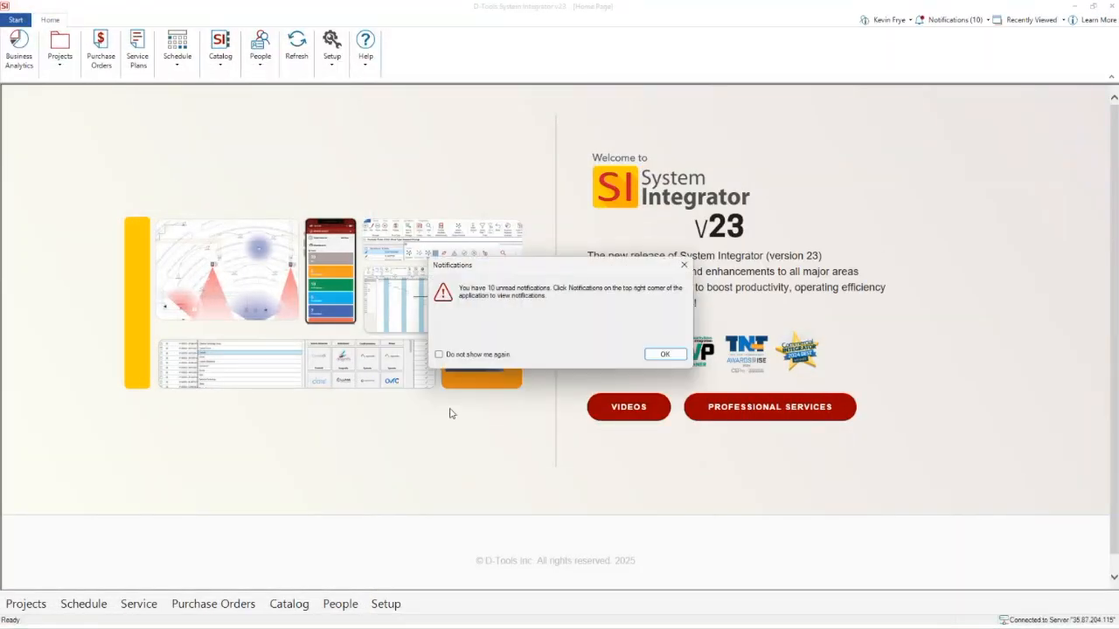
pyautogui.click(666, 359)
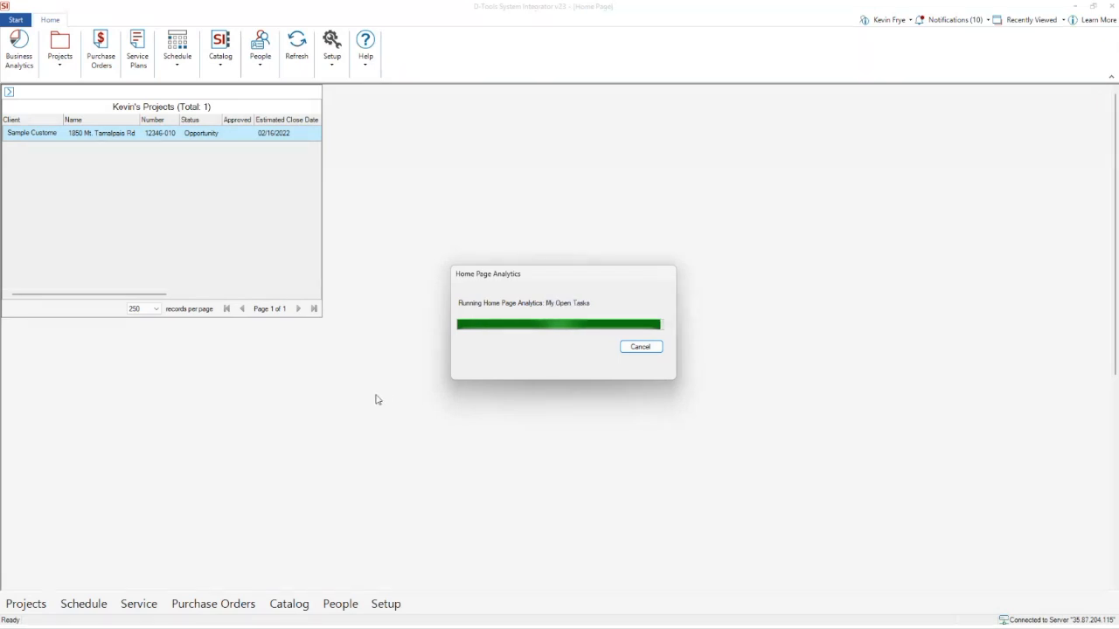
pyautogui.click(655, 368)
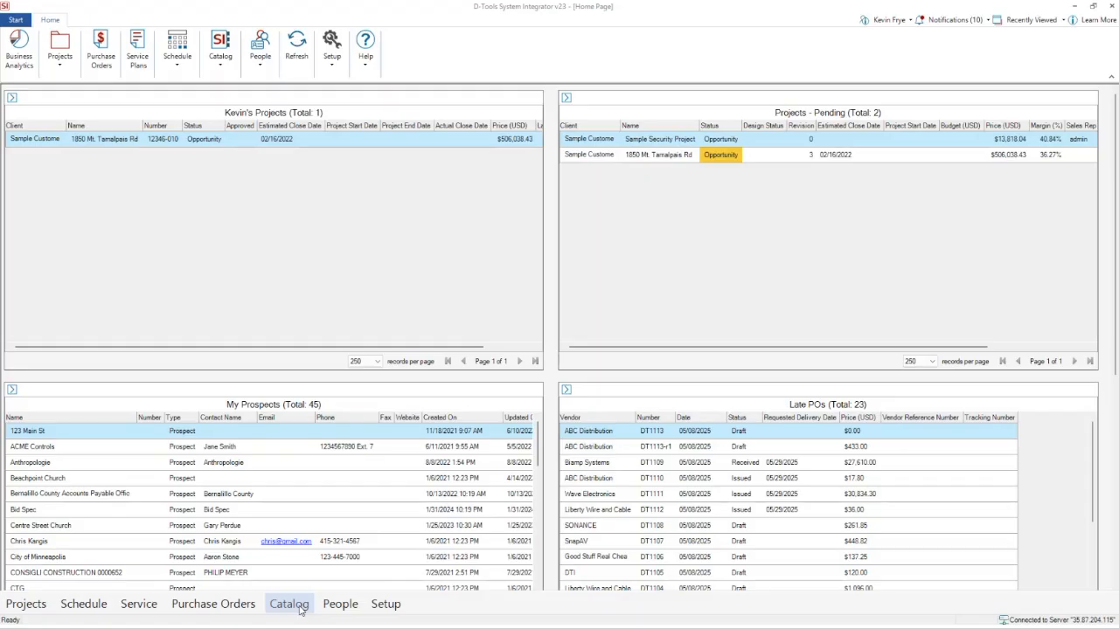
# - Open the product catalog and bring up the ACCESS NETWORKS products to check their unit labor hours format
pyautogui.click(296, 609)
pyautogui.click(294, 543)
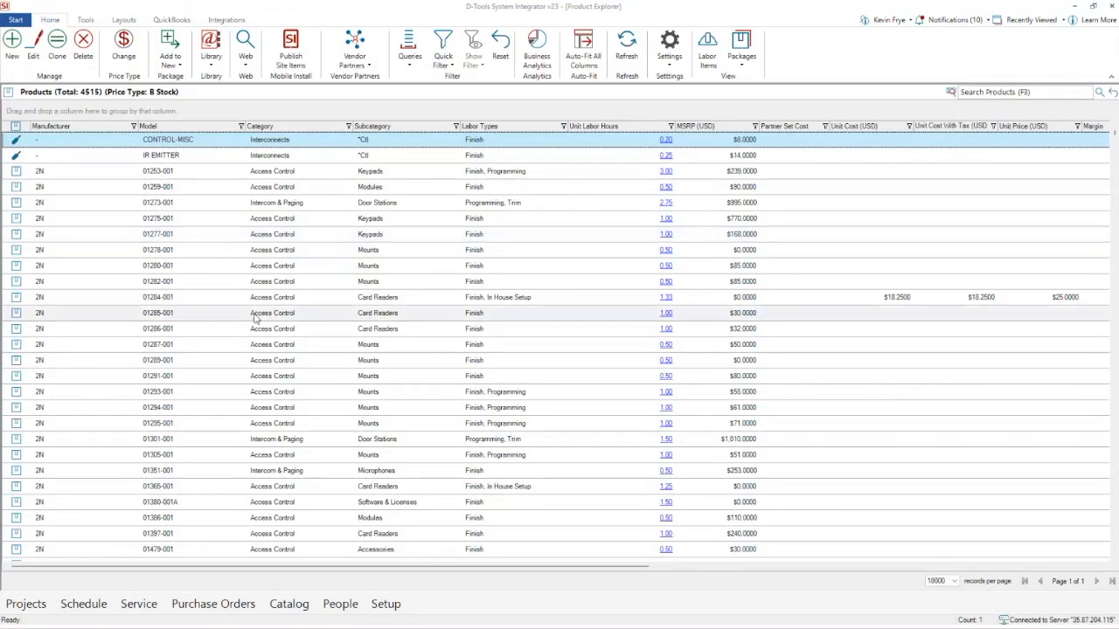
pyautogui.scroll(-10, 262, 280)
pyautogui.scroll(2, 224, 312)
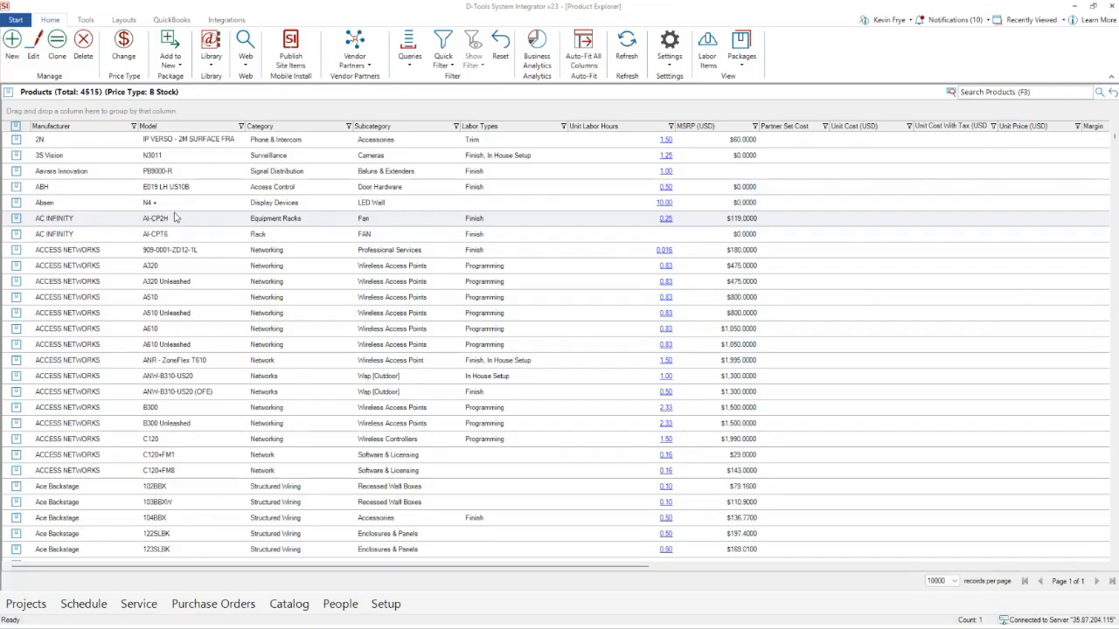
pyautogui.scroll(-1, 175, 263)
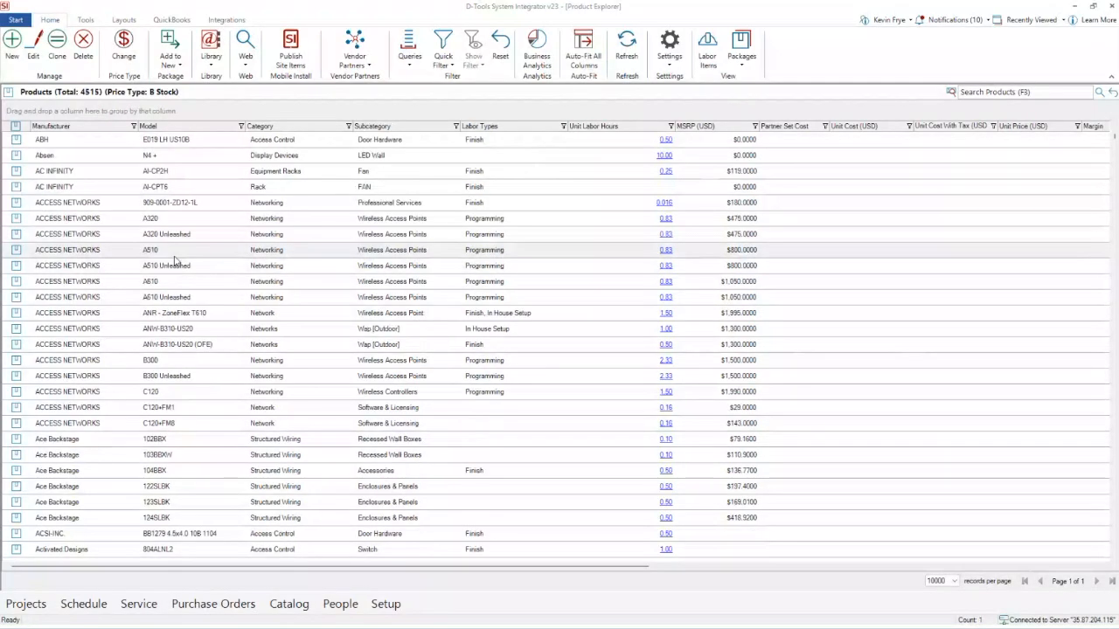
# - Open the pricing of the ACCESS NETWORKS A320 product and assign the Finish labor type to its blank labor line
pyautogui.click(374, 222)
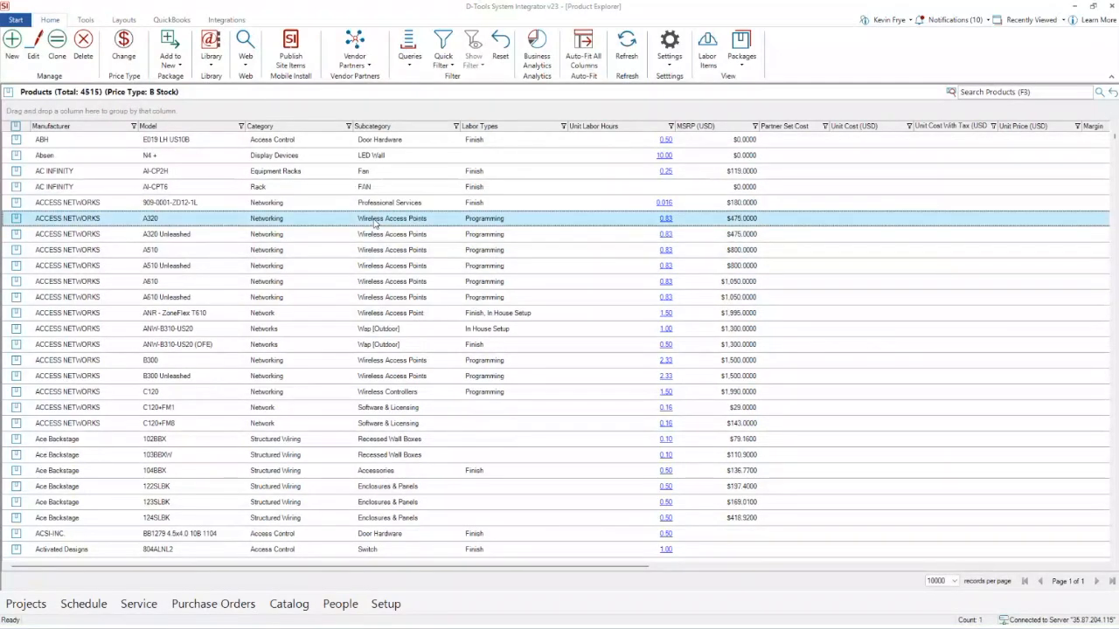
pyautogui.doubleClick(164, 219)
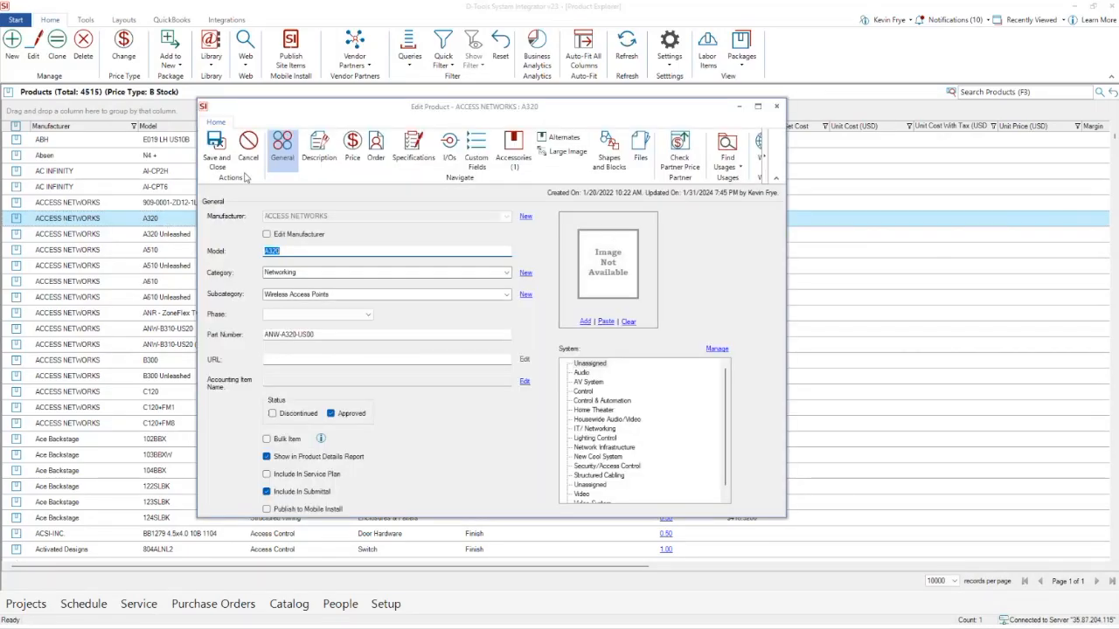
pyautogui.click(352, 154)
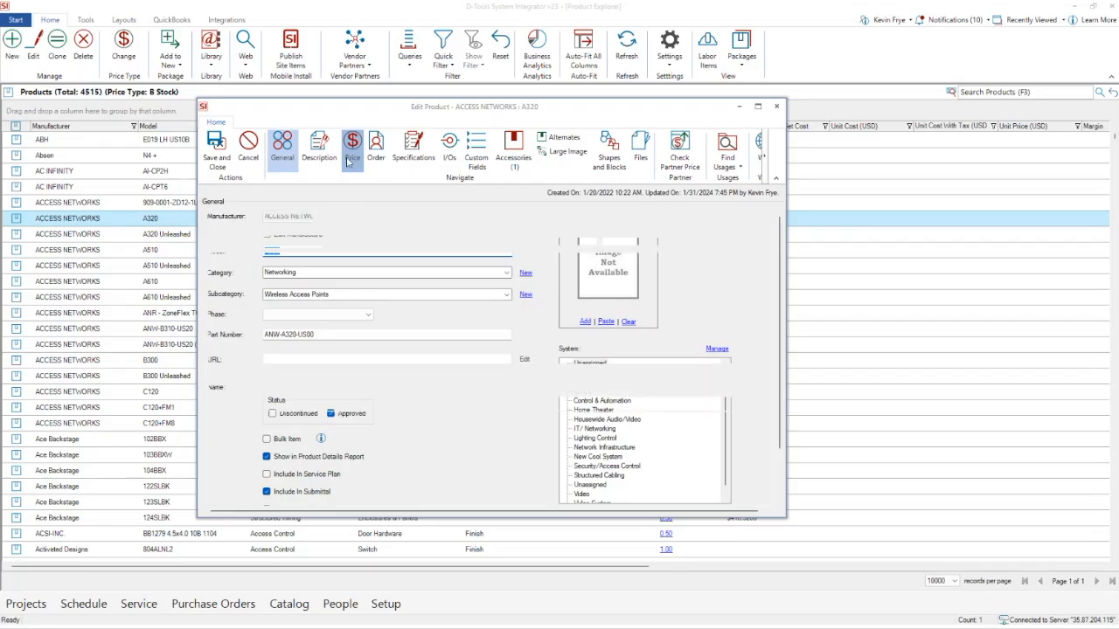
pyautogui.scroll(-3, 305, 218)
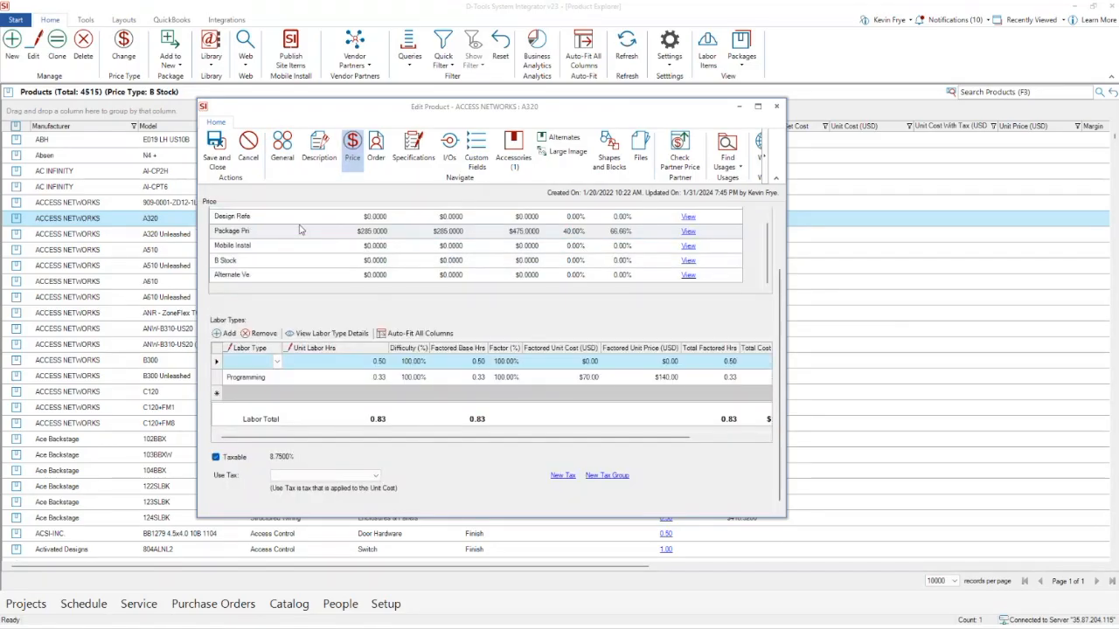
pyautogui.scroll(-1, 245, 336)
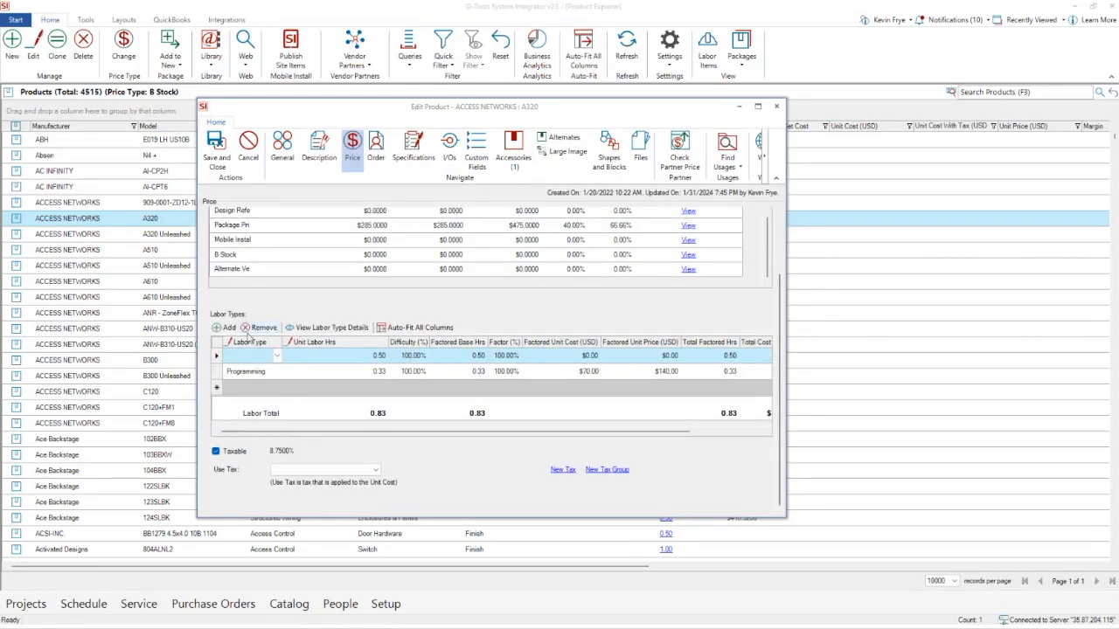
pyautogui.click(278, 357)
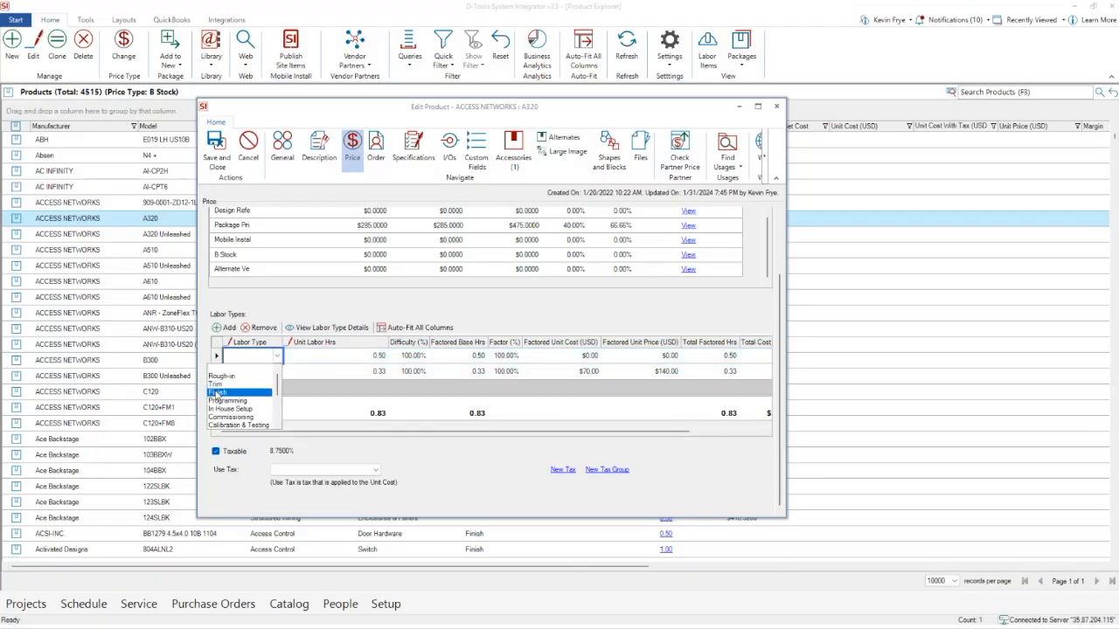
pyautogui.click(217, 394)
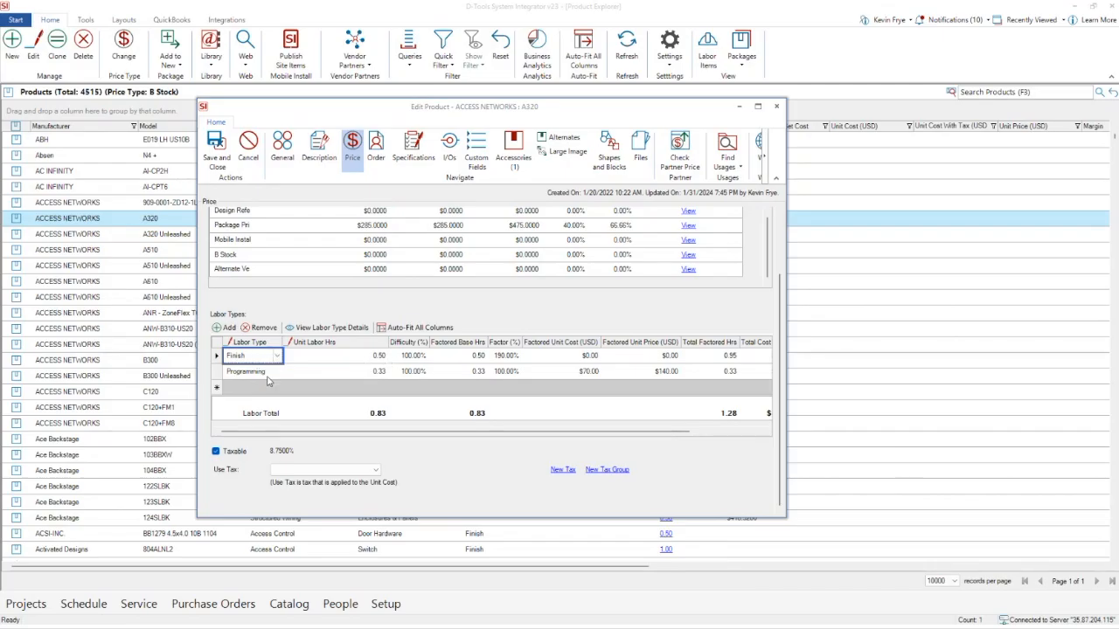
# - Set the Programming line's unit labor hours to 0.50 and open the Finish line's unit labor hours for editing
pyautogui.click(358, 372)
pyautogui.write('5')
pyautogui.press('Return')
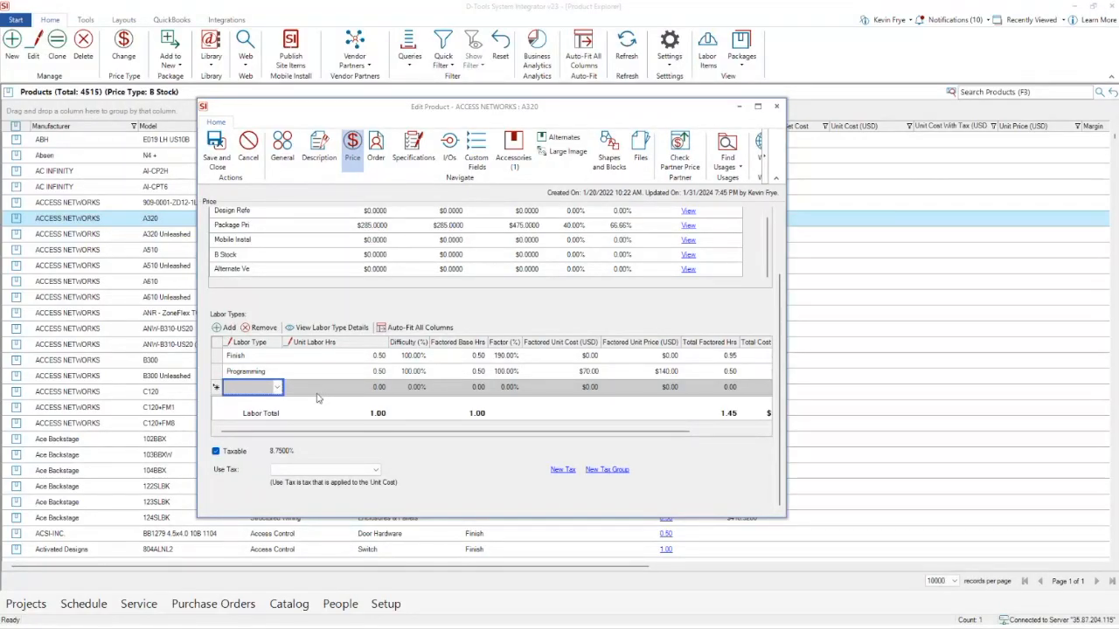
pyautogui.click(355, 357)
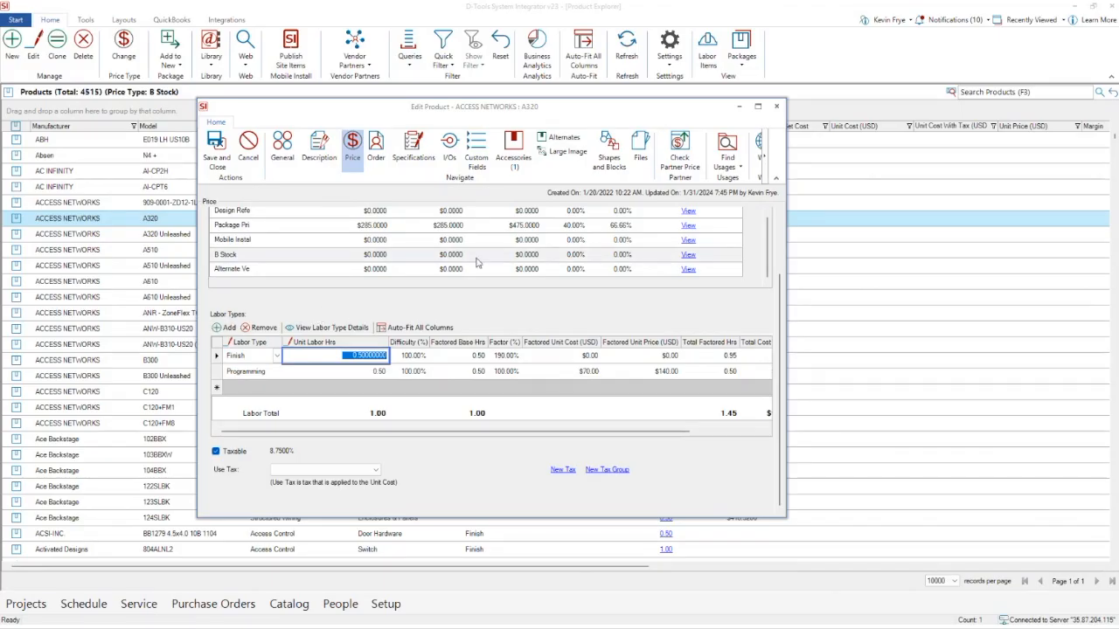
# - Examine the A320's accessories and open the WHYREBOOT Paramount mounting bracket for editing
pyautogui.click(514, 154)
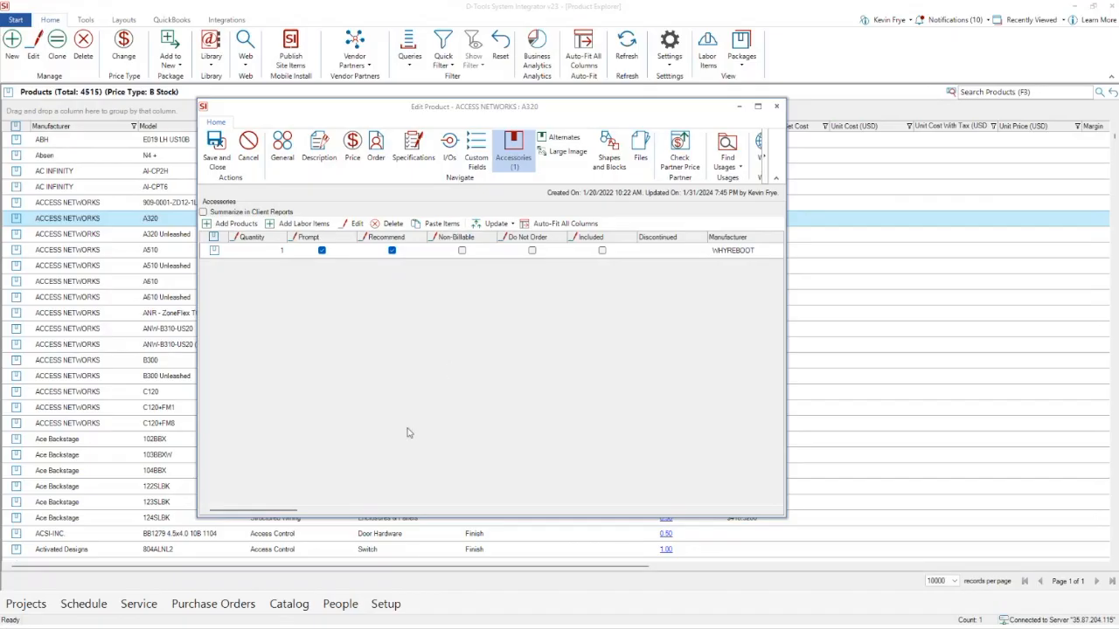
pyautogui.moveTo(290, 512); pyautogui.dragTo(378, 516)
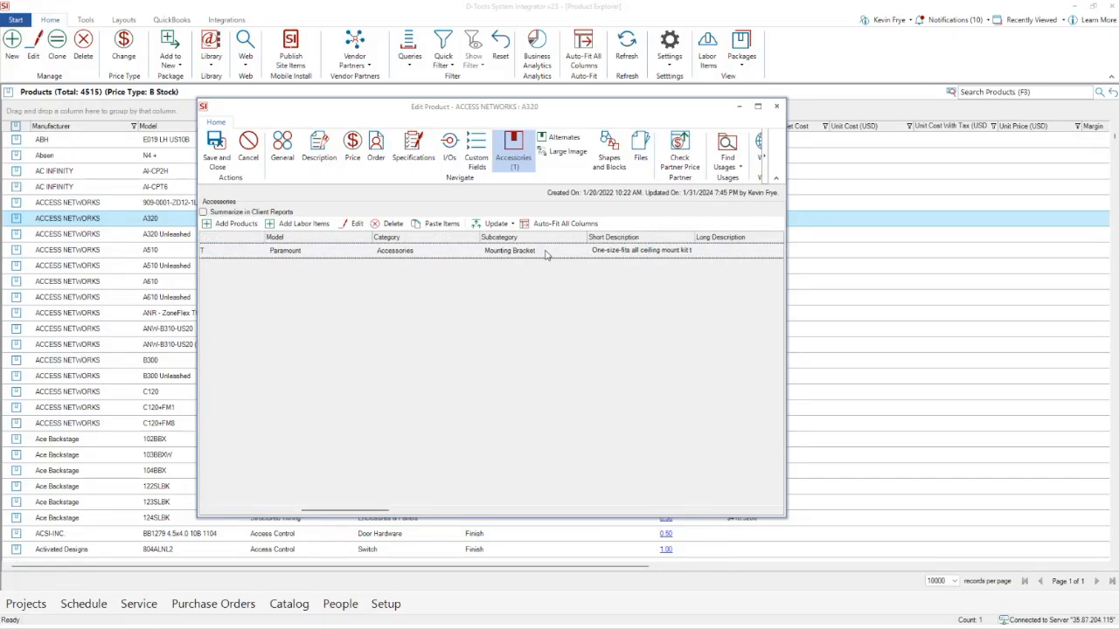
pyautogui.click(231, 515)
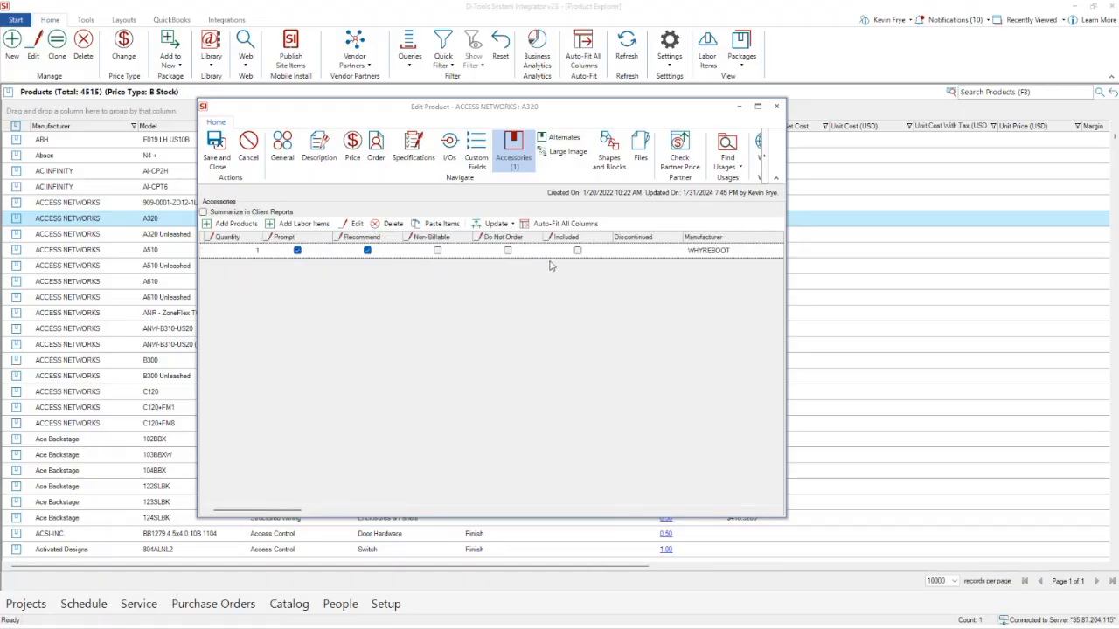
pyautogui.click(625, 253)
pyautogui.click(355, 224)
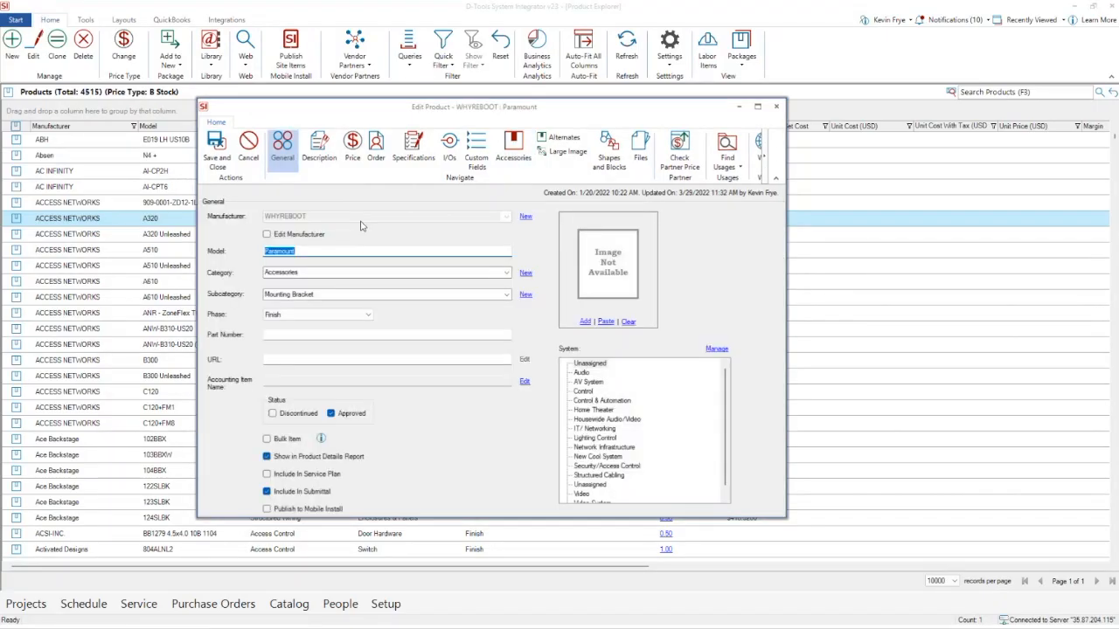
# - In the Paramount accessory's pricing, change the labor type of its labor line to Rough-in
pyautogui.click(356, 154)
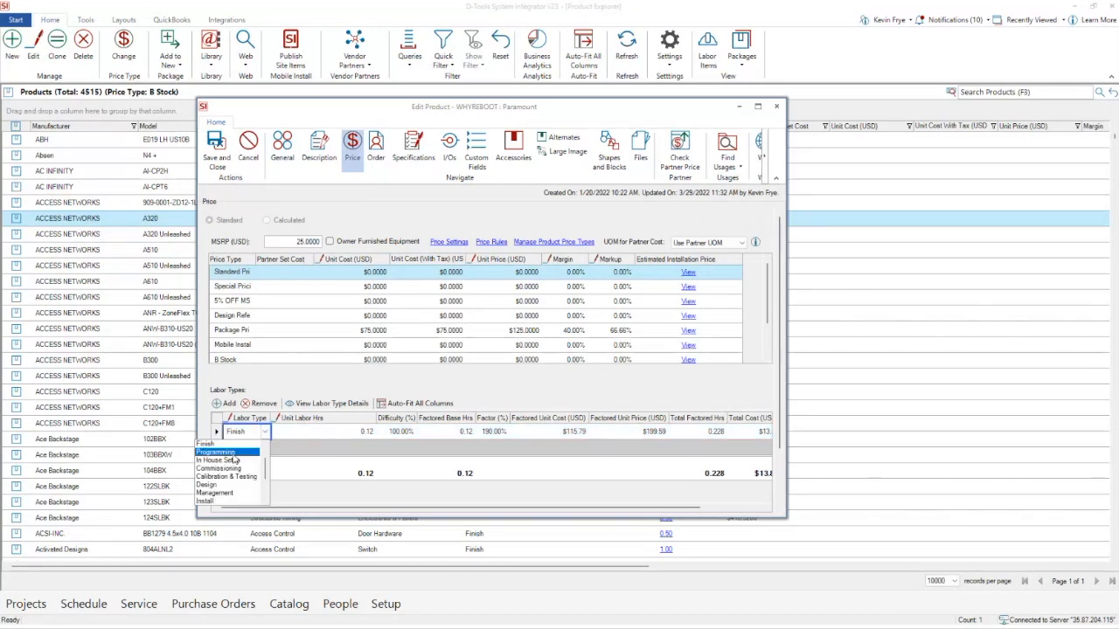
pyautogui.scroll(1, 222, 470)
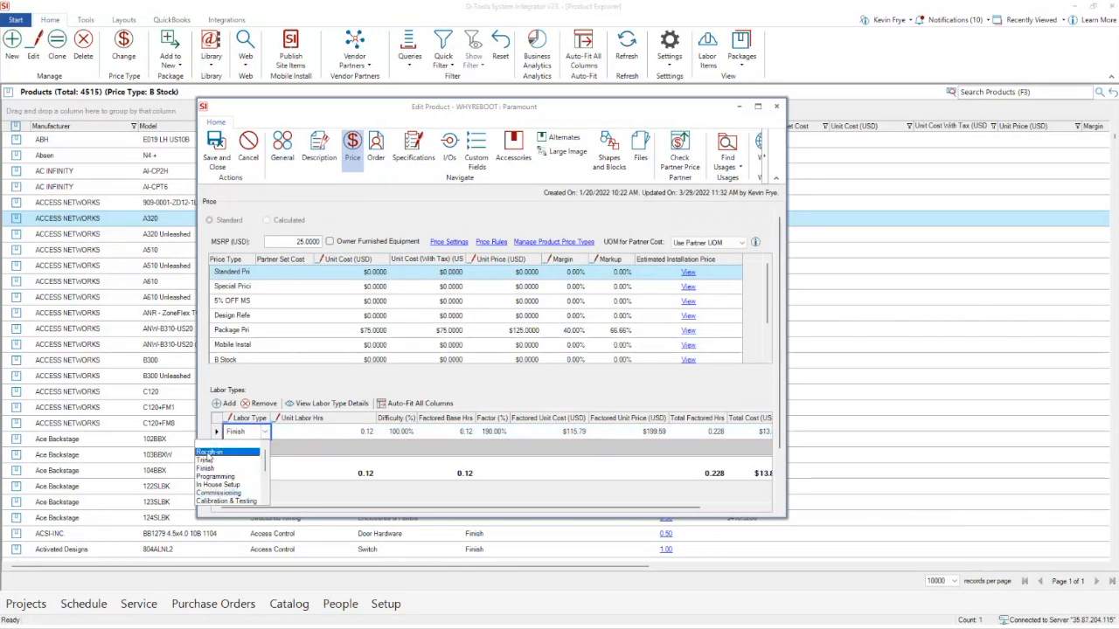
pyautogui.click(210, 452)
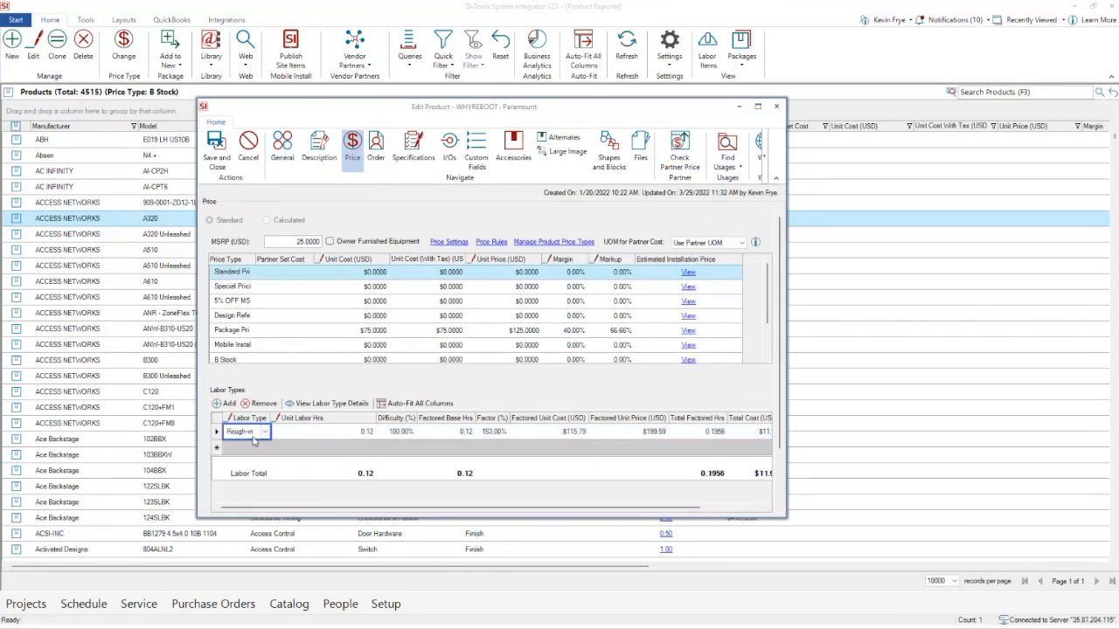
# - Set the Rough-in line's unit labor hours to 0.25
pyautogui.click(347, 433)
pyautogui.press('BackSpace')
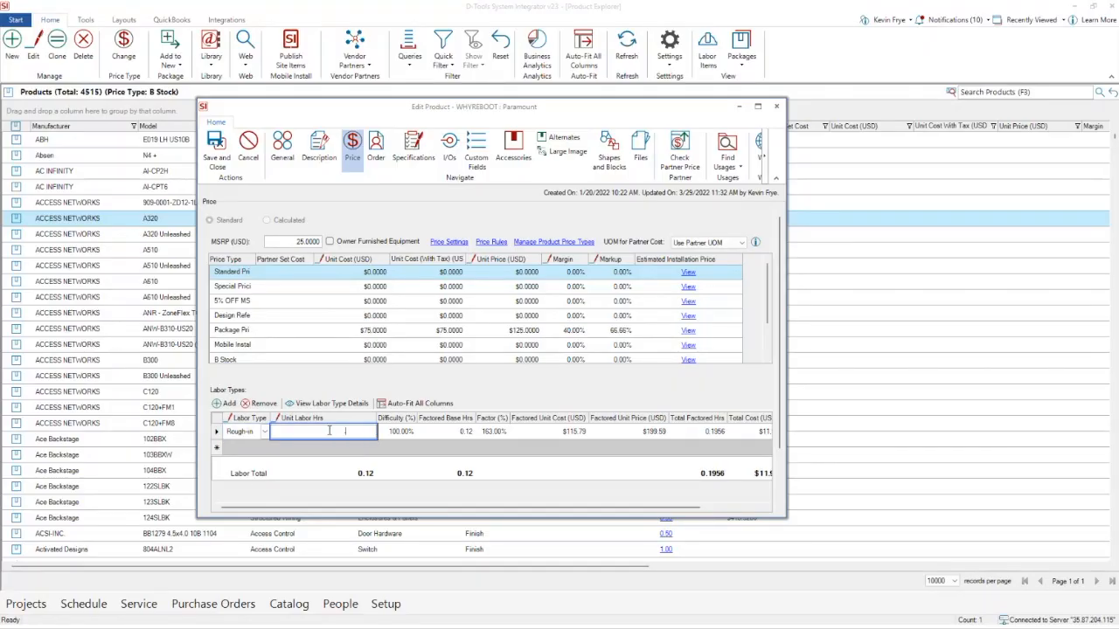
pyautogui.write('25')
pyautogui.click(237, 452)
# - Set the Rough-in line's unit labor hours to 0.10, then save and close the Paramount accessory
pyautogui.click(338, 432)
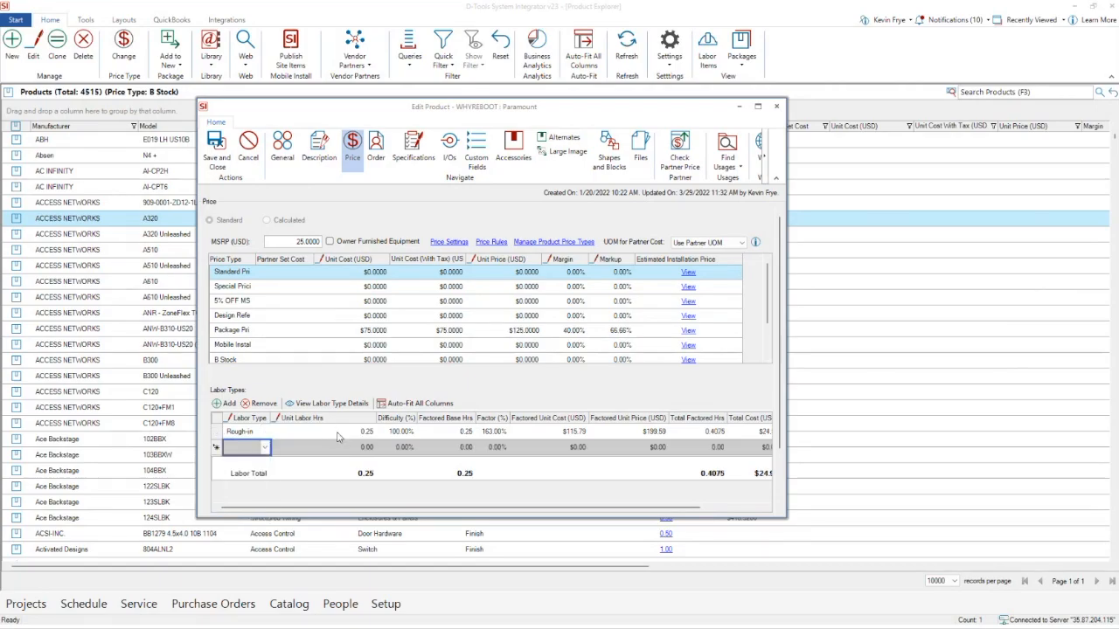
pyautogui.click(338, 431)
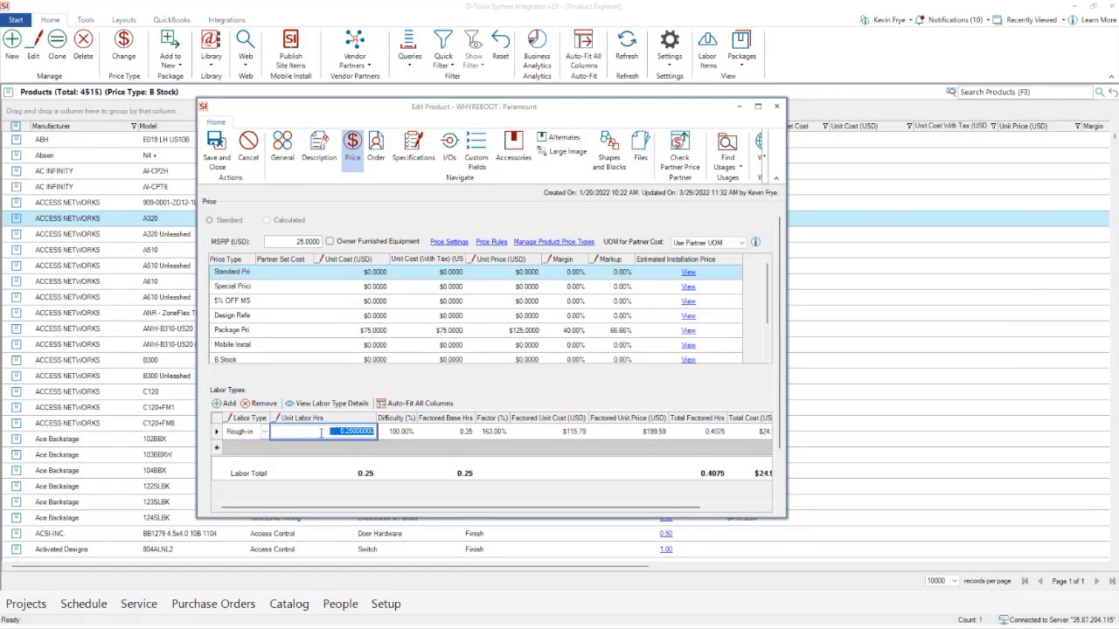
pyautogui.press('BackSpace')
pyautogui.write('1')
pyautogui.press('Down')
pyautogui.press('Up')
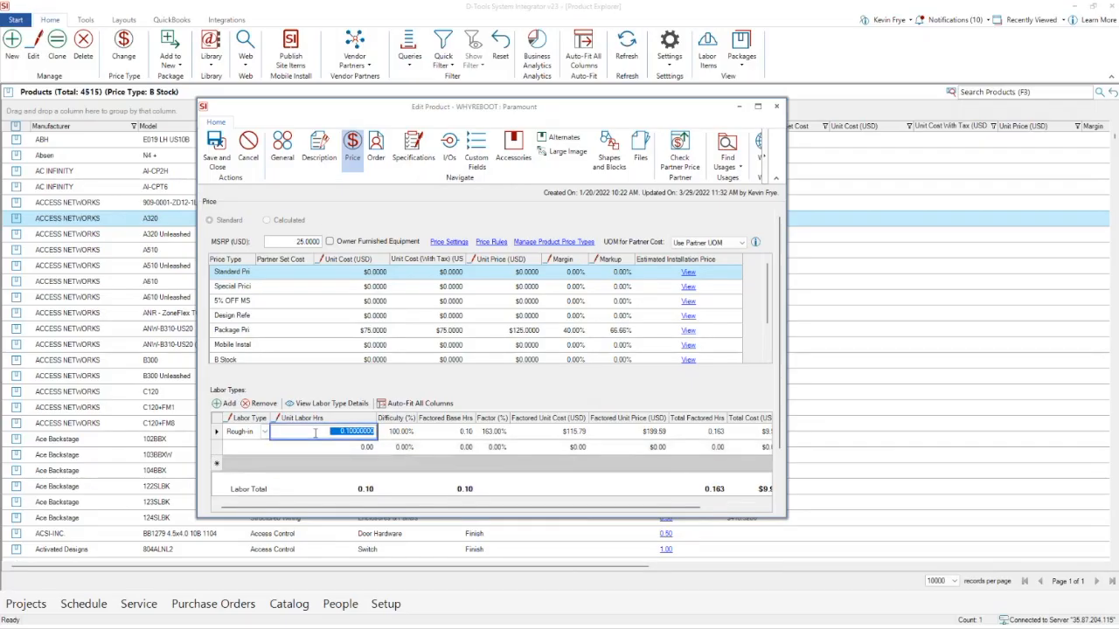
pyautogui.click(218, 150)
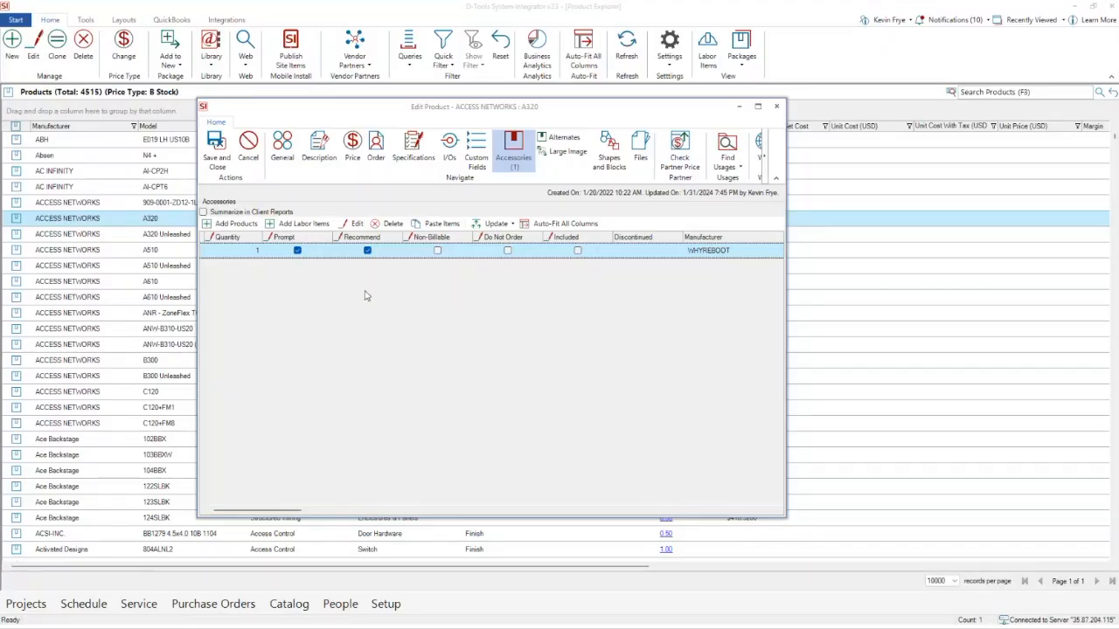
# - Review the A320's Finish and Programming labor lines in its pricing, then save and close the product
pyautogui.click(353, 155)
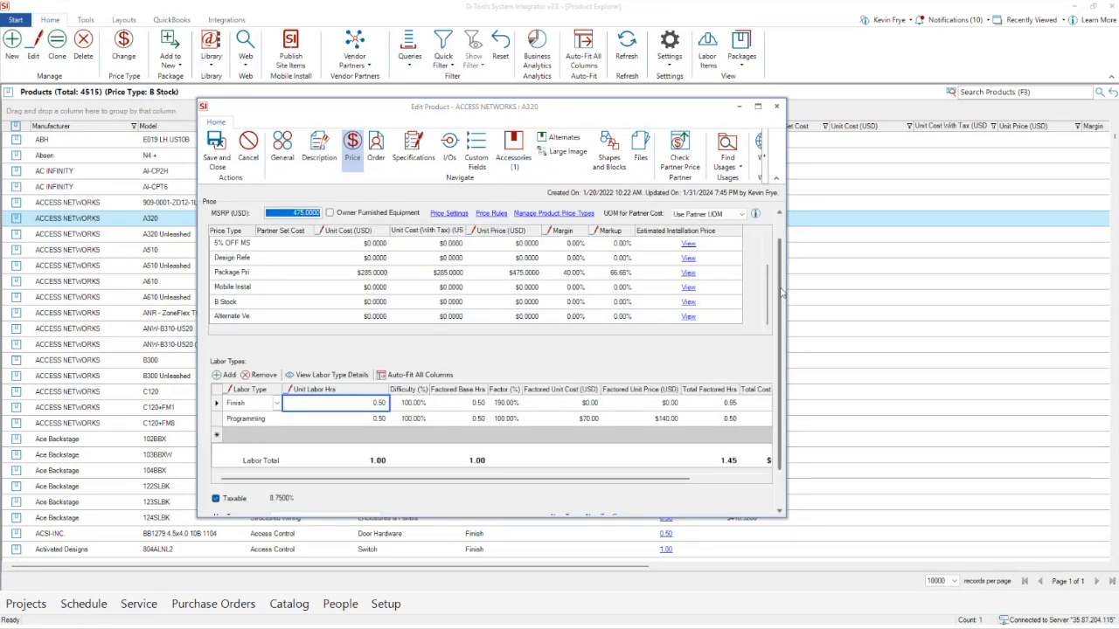
pyautogui.scroll(-2, 781, 327)
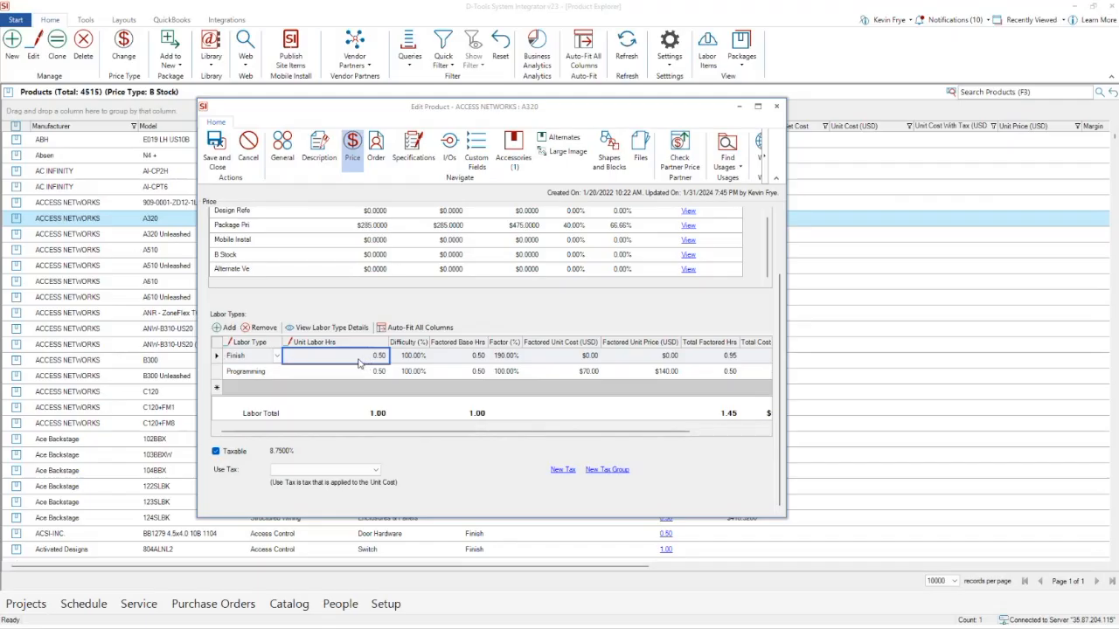
pyautogui.click(348, 360)
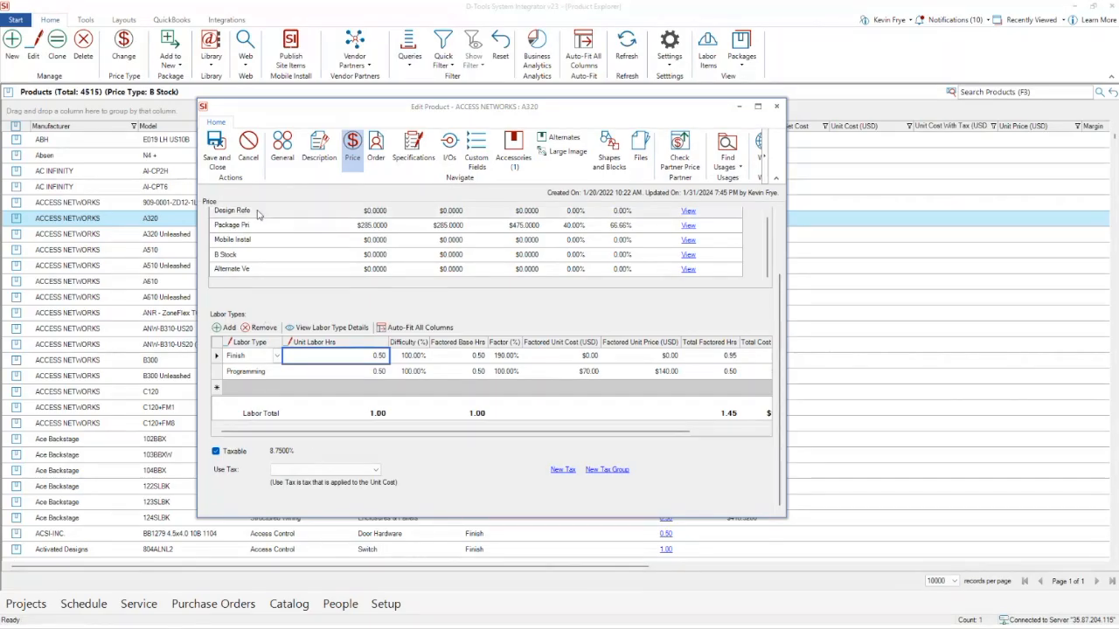
pyautogui.click(219, 149)
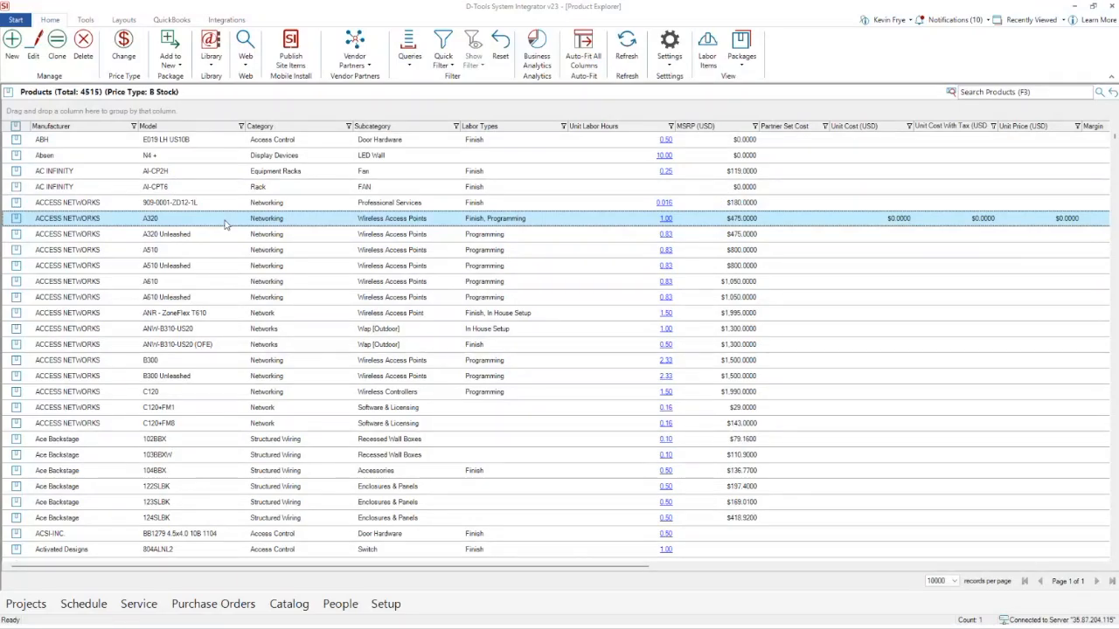
# - Select the ACCESS NETWORKS products from A320 through B300 Unleashed and open the labor type update for the selected products
pyautogui.keyDown('shift'); pyautogui.click(231, 316); pyautogui.keyUp('shift')
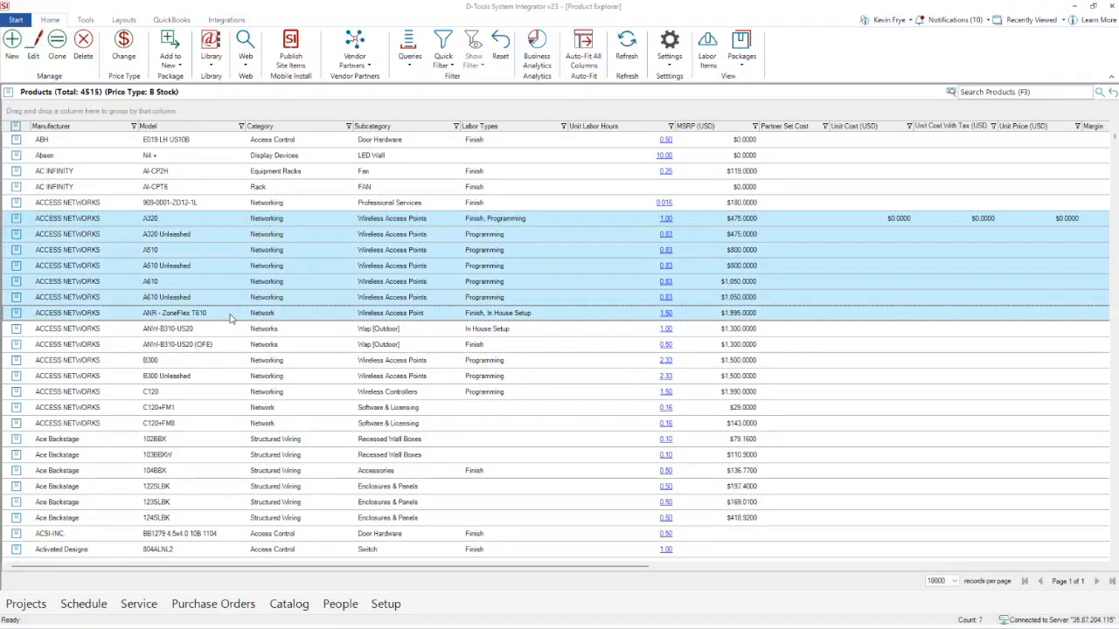
pyautogui.keyDown('ctrl'); pyautogui.click(221, 365); pyautogui.keyUp('ctrl')
pyautogui.keyDown('ctrl'); pyautogui.click(221, 378); pyautogui.keyUp('ctrl')
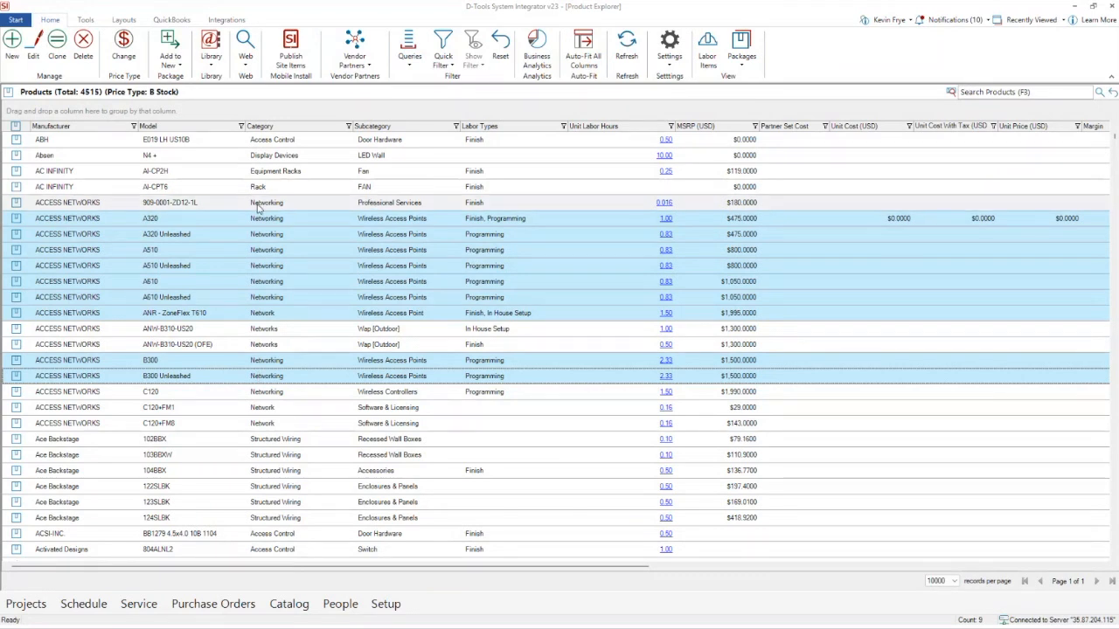
pyautogui.keyDown('ctrl'); pyautogui.click(226, 333); pyautogui.keyUp('ctrl')
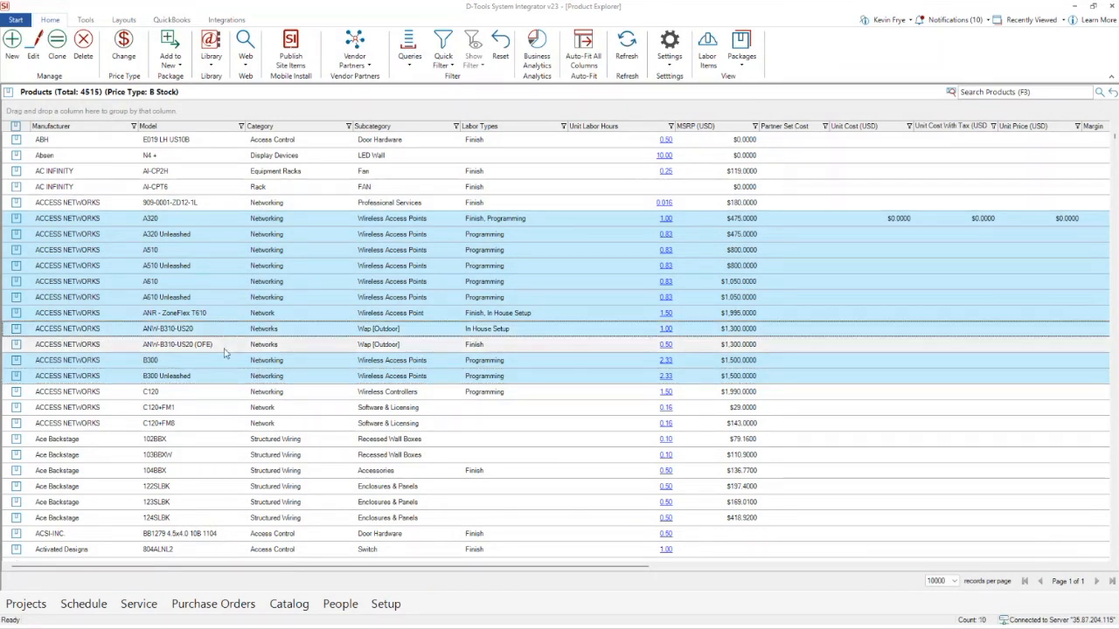
pyautogui.keyDown('ctrl'); pyautogui.click(224, 346); pyautogui.keyUp('ctrl')
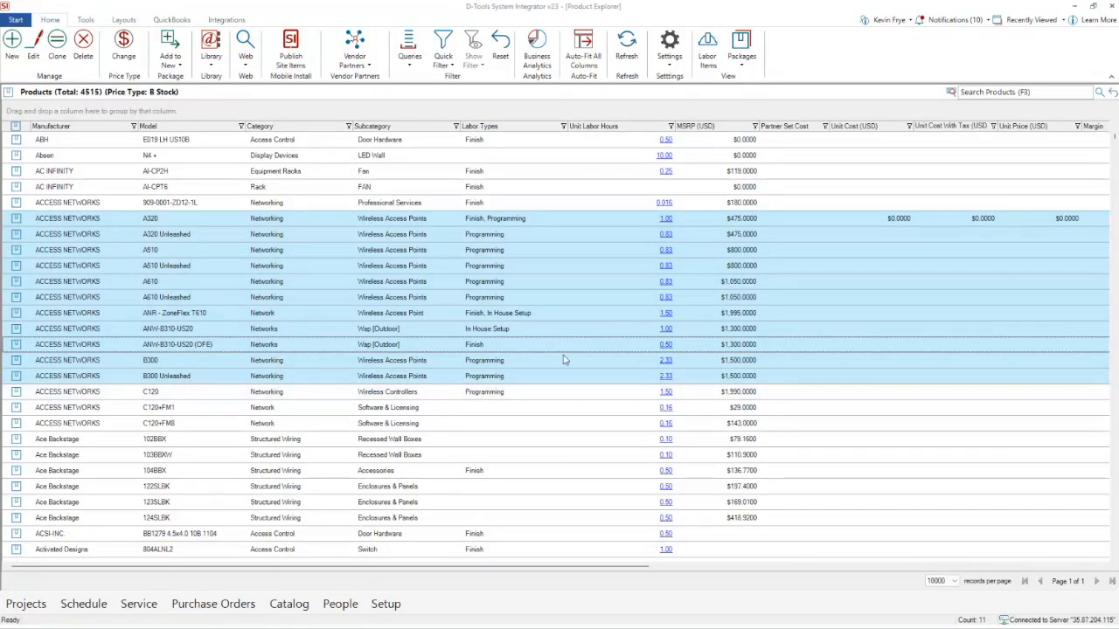
pyautogui.rightClick(217, 222)
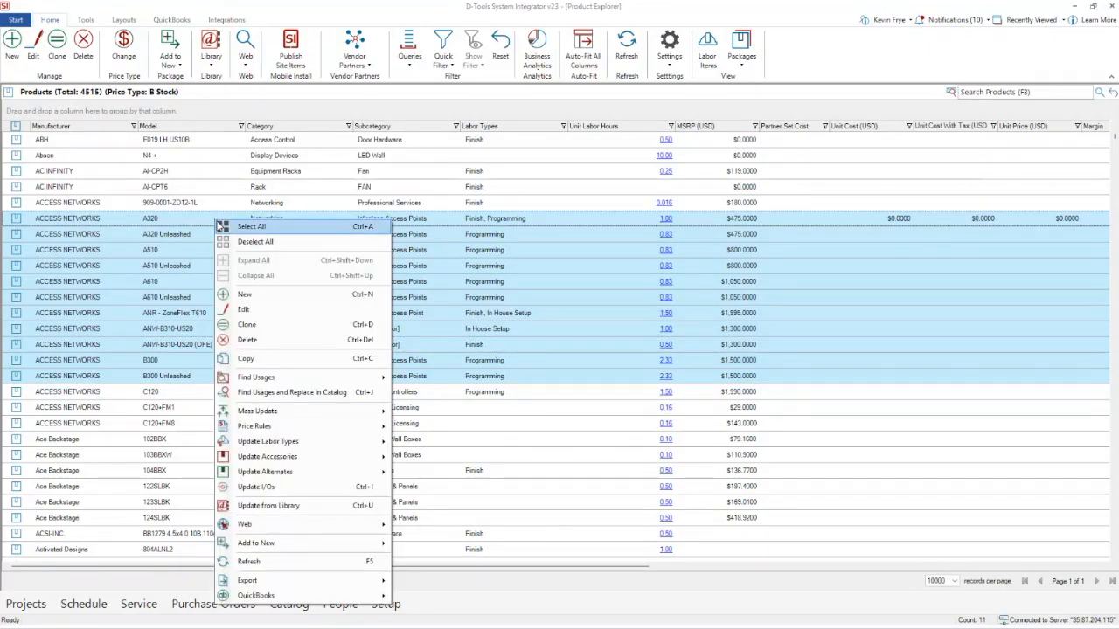
pyautogui.moveTo(289, 448)
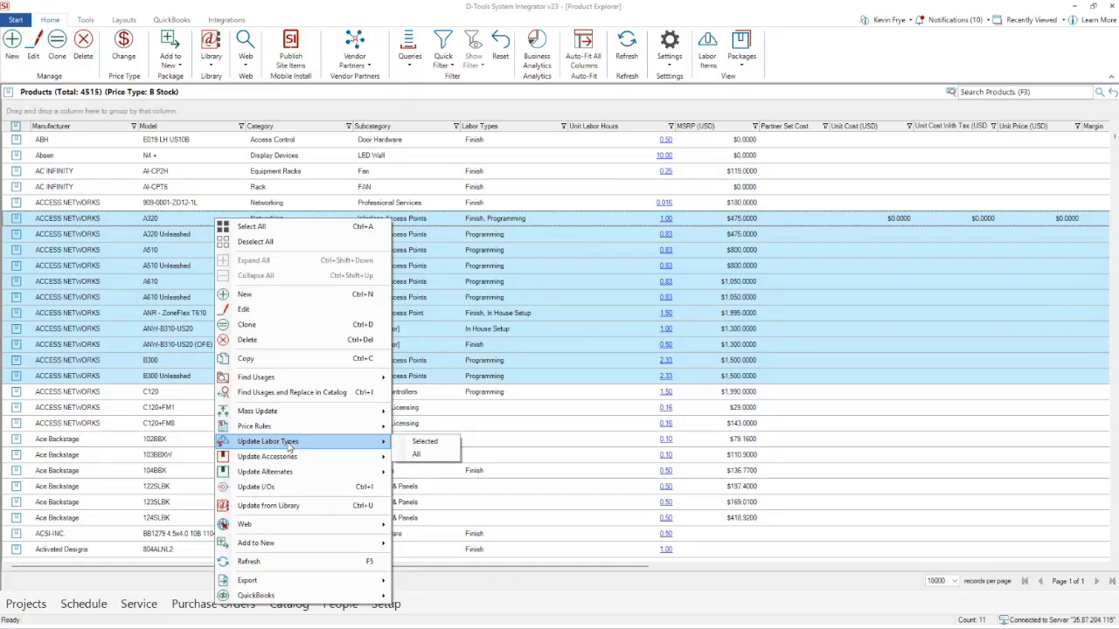
pyautogui.click(427, 443)
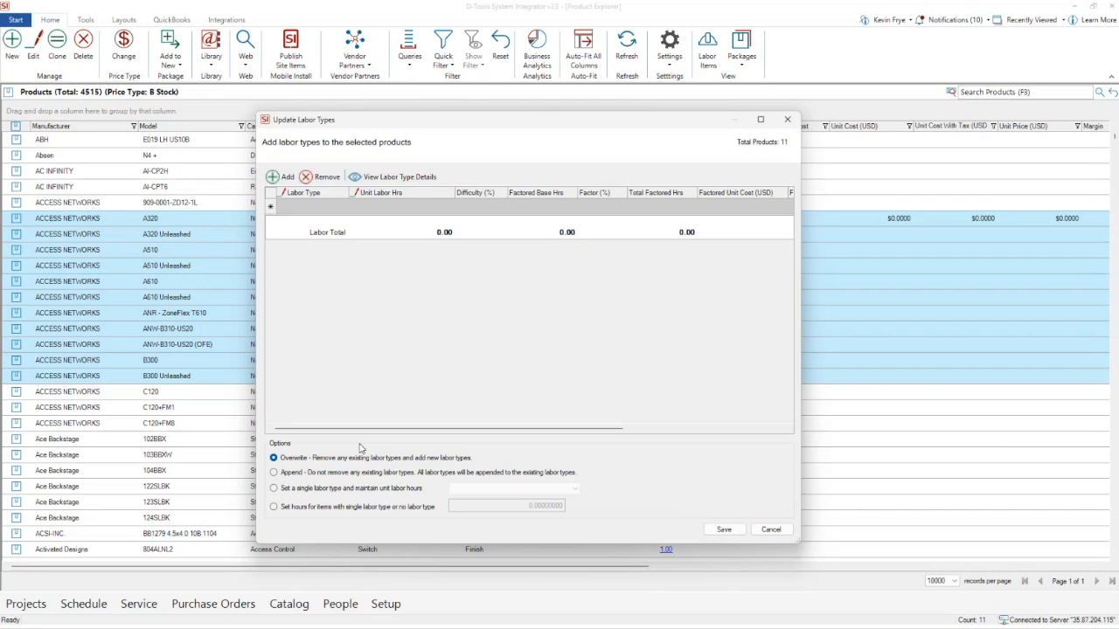
pyautogui.moveTo(437, 122); pyautogui.dragTo(541, 124)
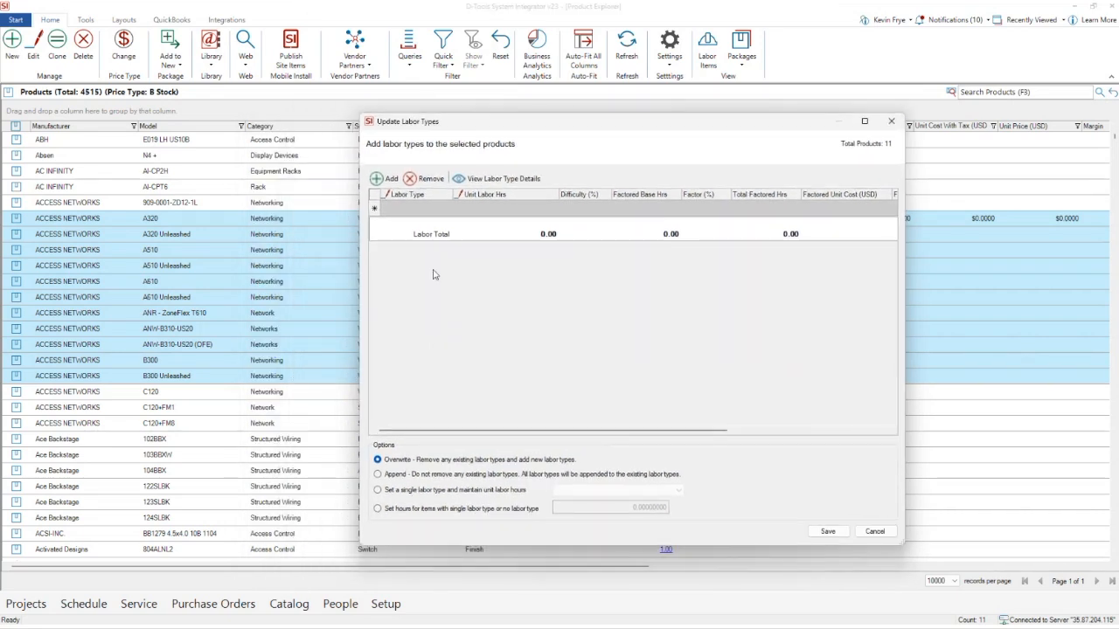
pyautogui.moveTo(537, 130); pyautogui.dragTo(598, 115)
# - Choose to overwrite existing labor types and add a Finish line with 0.50 unit labor hours
pyautogui.click(440, 463)
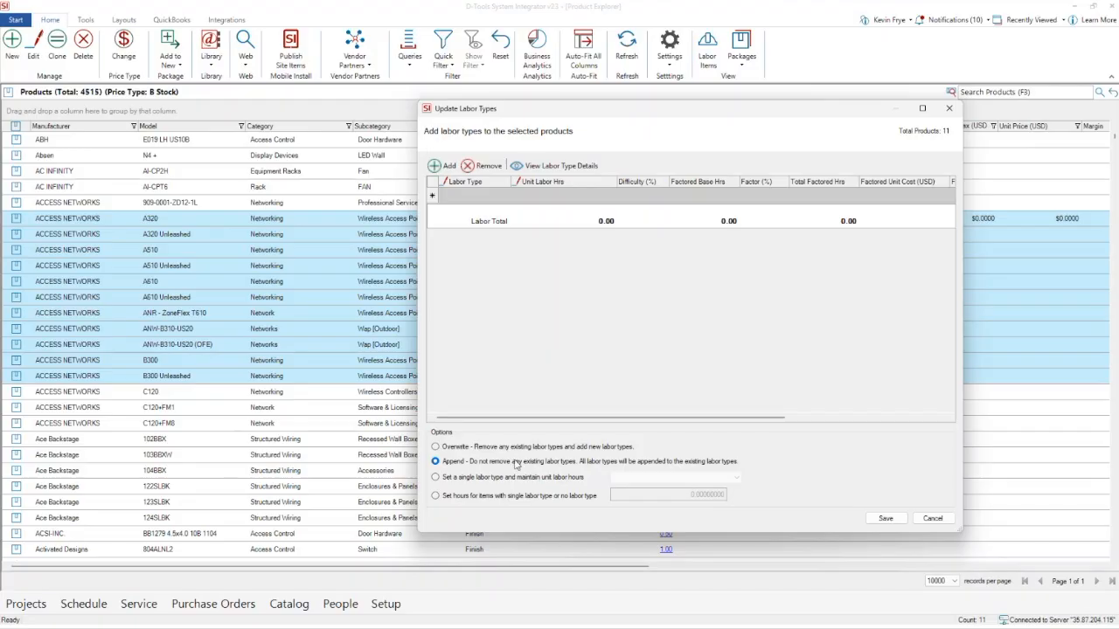
pyautogui.click(453, 448)
pyautogui.click(477, 196)
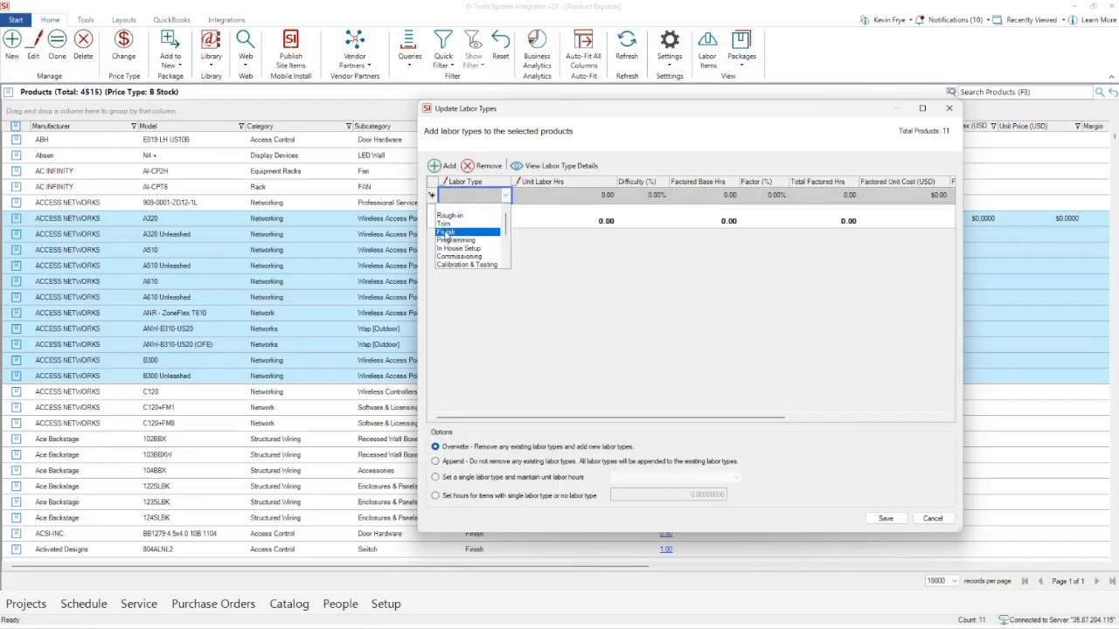
pyautogui.click(451, 232)
pyautogui.click(571, 195)
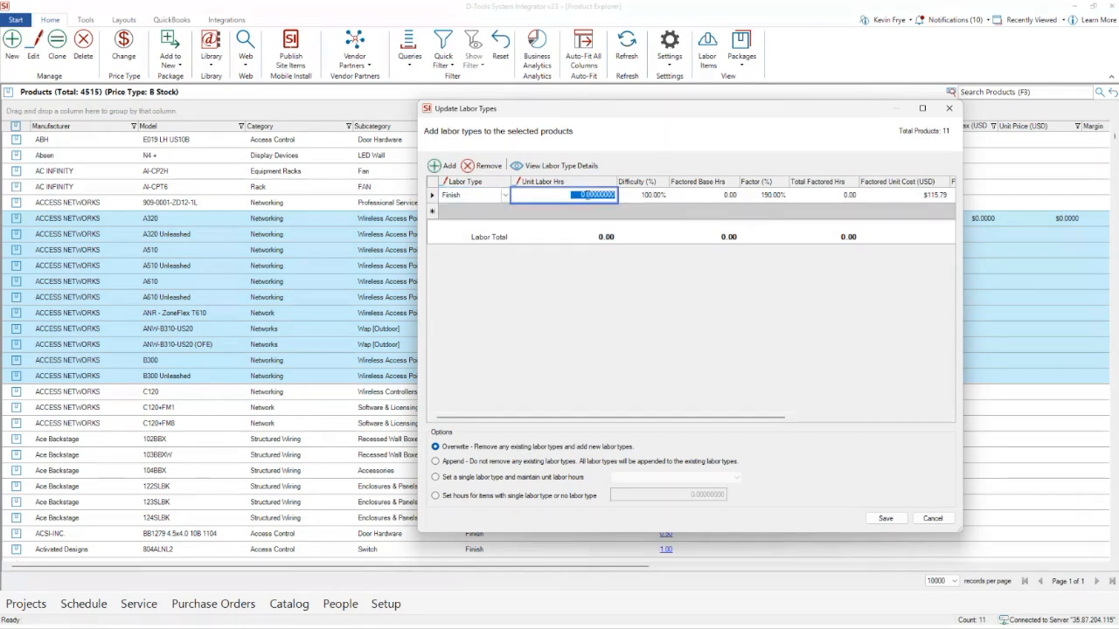
pyautogui.write('.5')
# - Add a Programming labor line with 0.50 unit labor hours to the update
pyautogui.click(463, 214)
pyautogui.click(463, 259)
pyautogui.click(567, 209)
pyautogui.write('5')
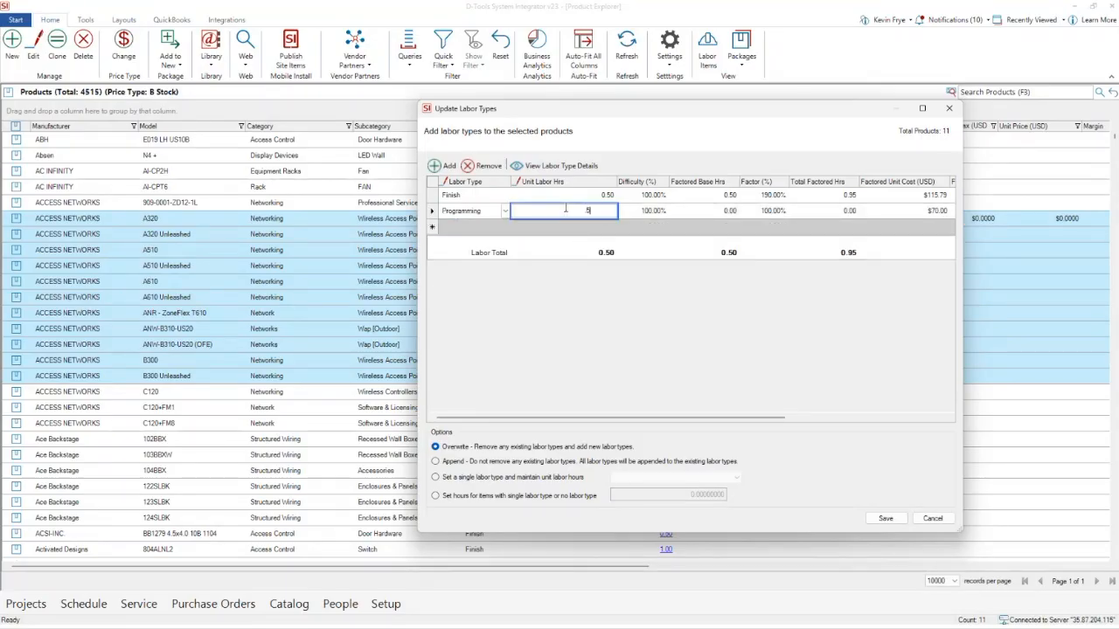
# - Add an In House Setup labor line with 0.25 unit labor hours and save the update to the selected products
pyautogui.click(486, 227)
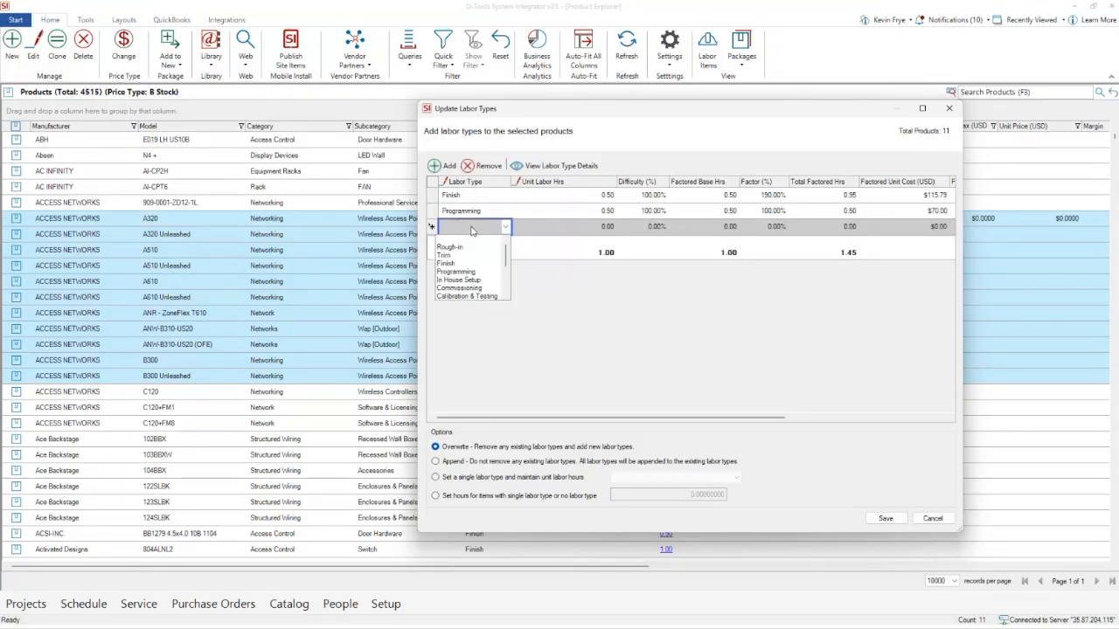
pyautogui.click(458, 281)
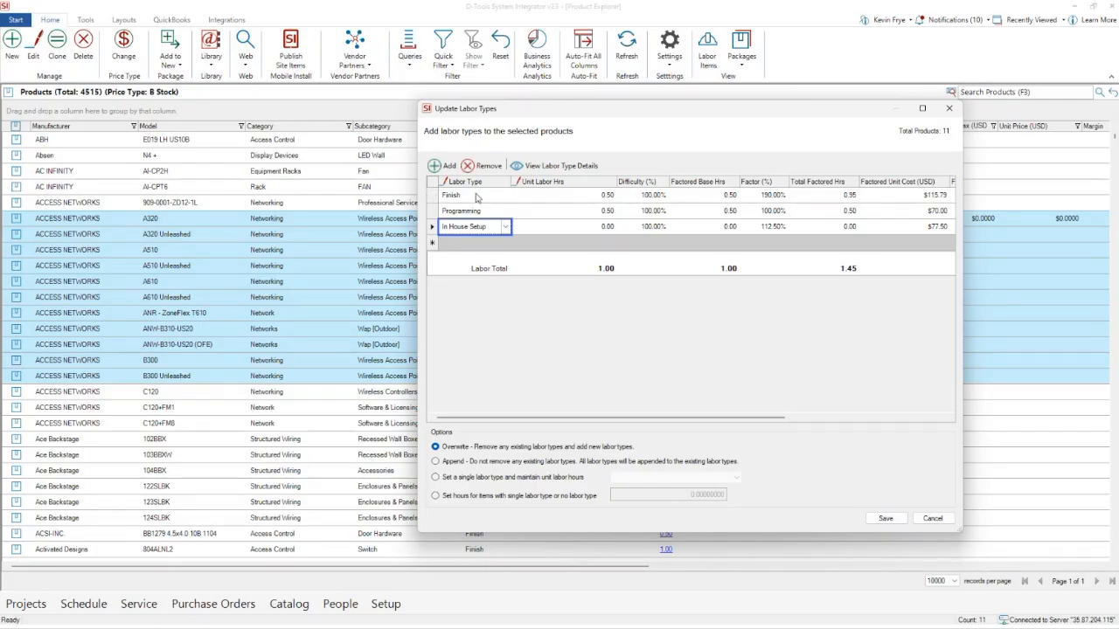
pyautogui.click(575, 227)
pyautogui.write('25')
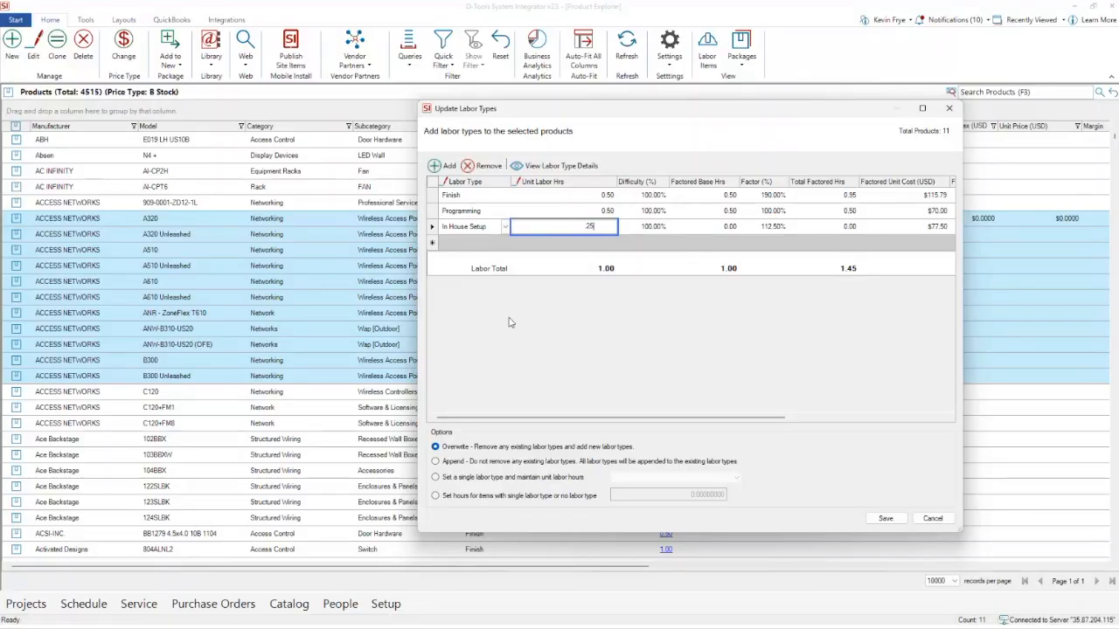
pyautogui.press('Return')
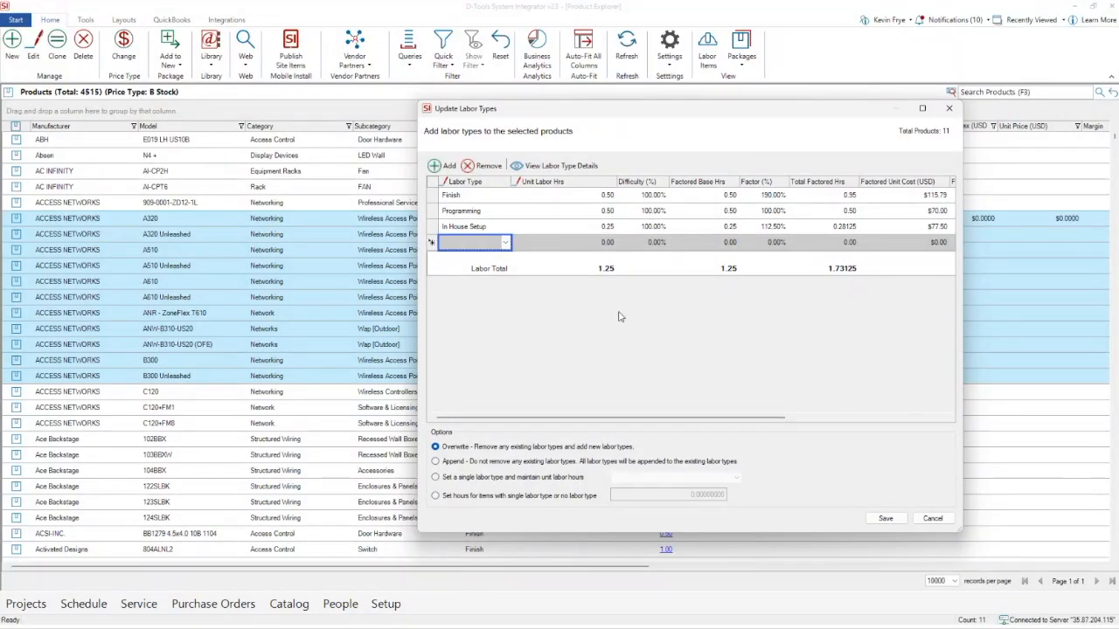
pyautogui.click(885, 520)
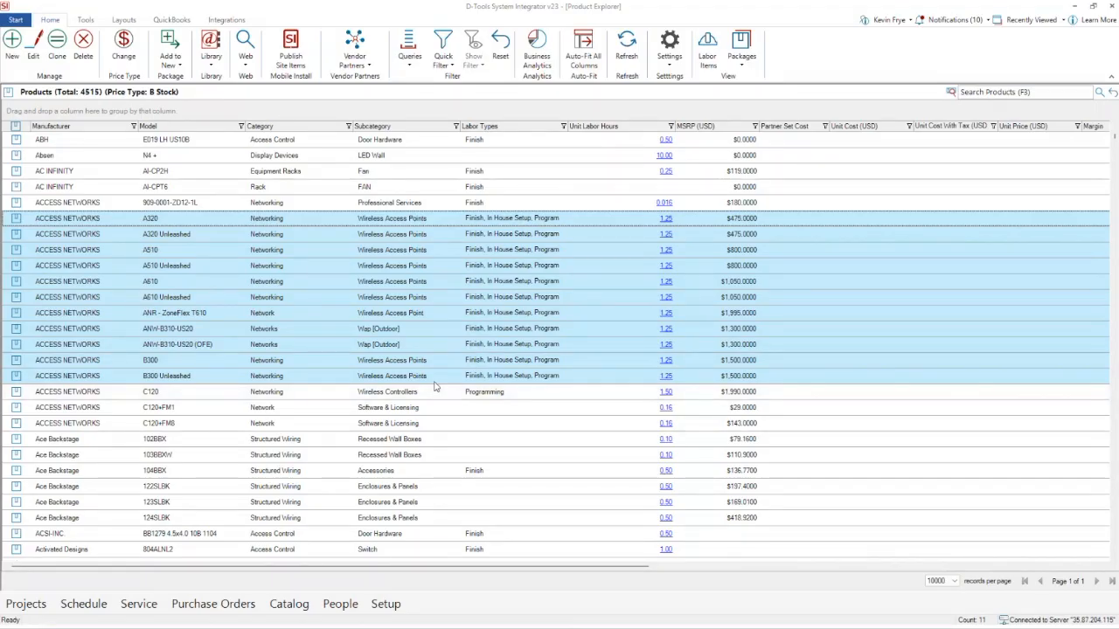
# - Open the list of active projects
pyautogui.moveTo(26, 603)
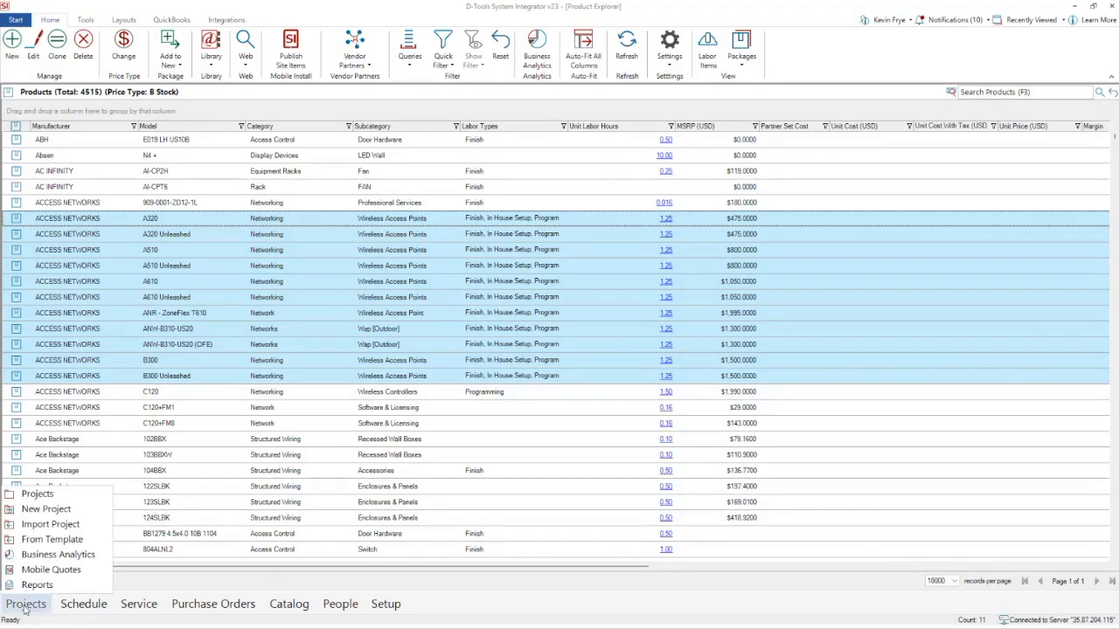
pyautogui.click(37, 494)
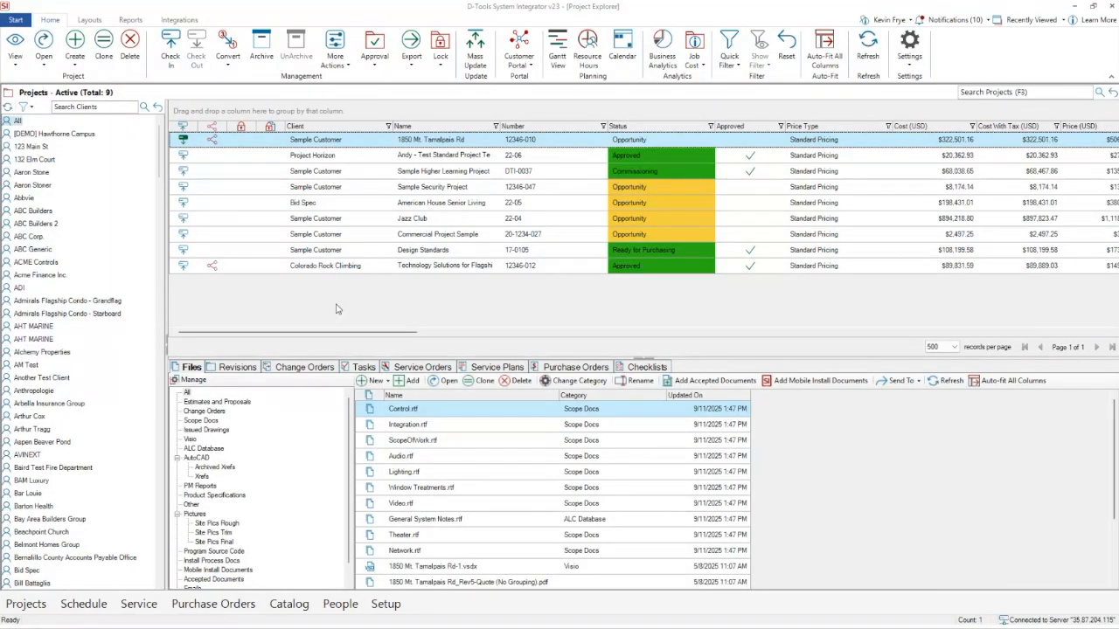
# - Open the Sample Security Project in the project editor
pyautogui.click(316, 189)
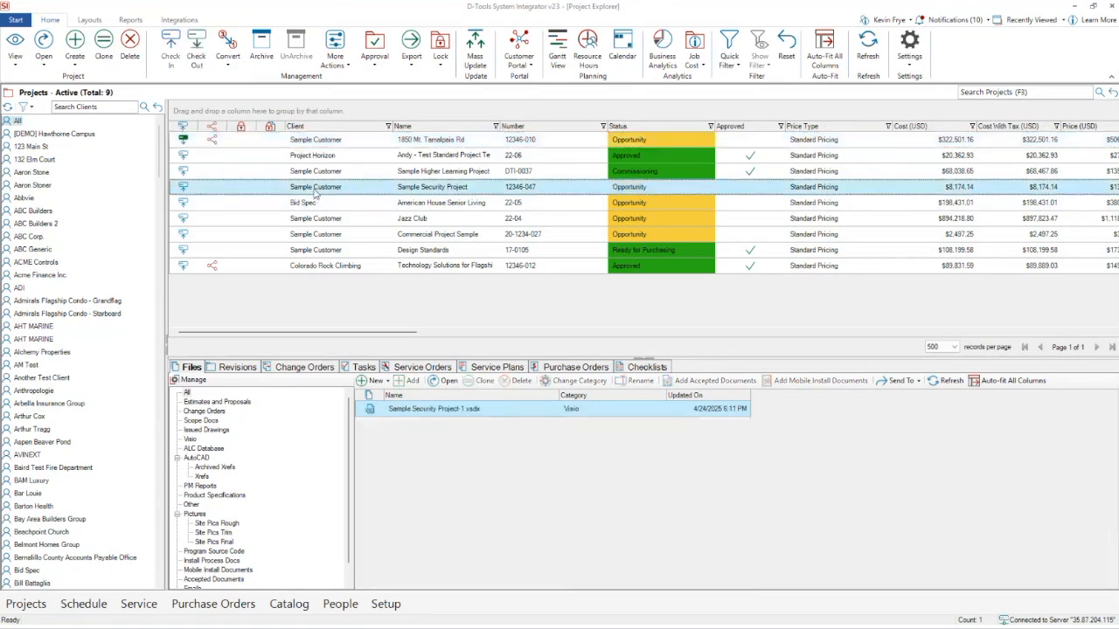
pyautogui.doubleClick(315, 189)
pyautogui.click(570, 359)
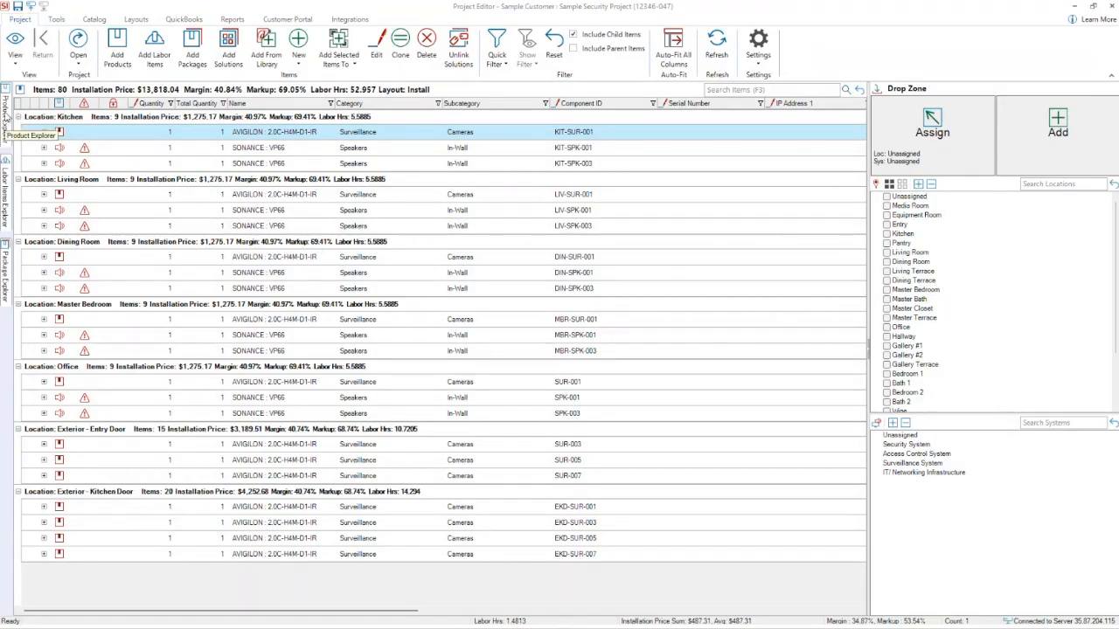
# - Pick the ACCESS NETWORKS A610 Unleashed and mark Media Room, Kitchen, Living Room, Master Bedroom and Office as target locations
pyautogui.moveTo(85, 154)
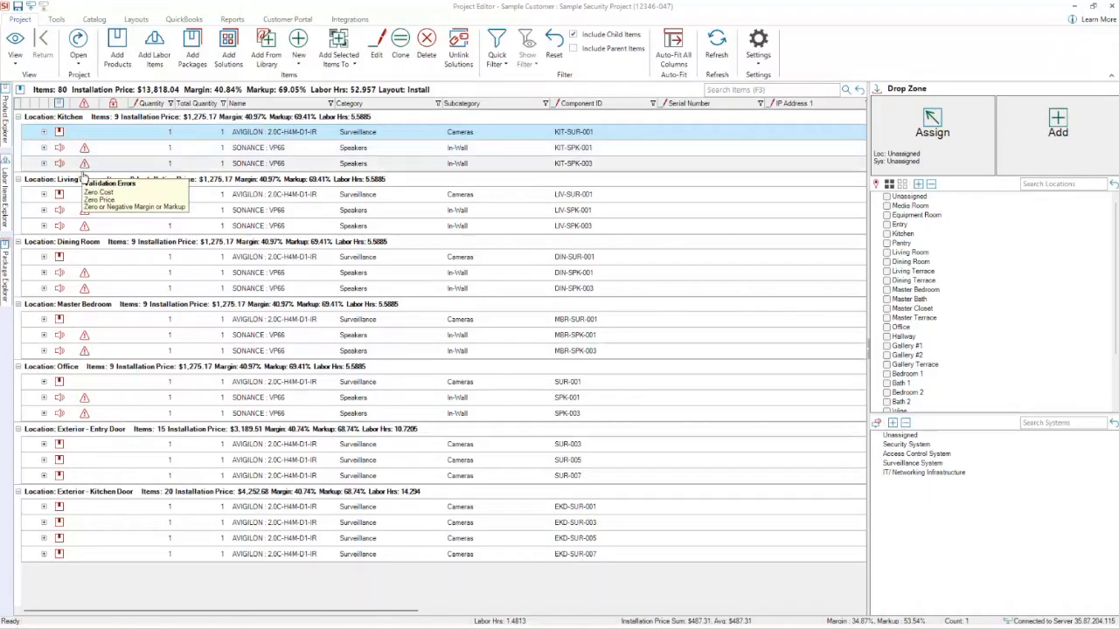
pyautogui.moveTo(84, 219)
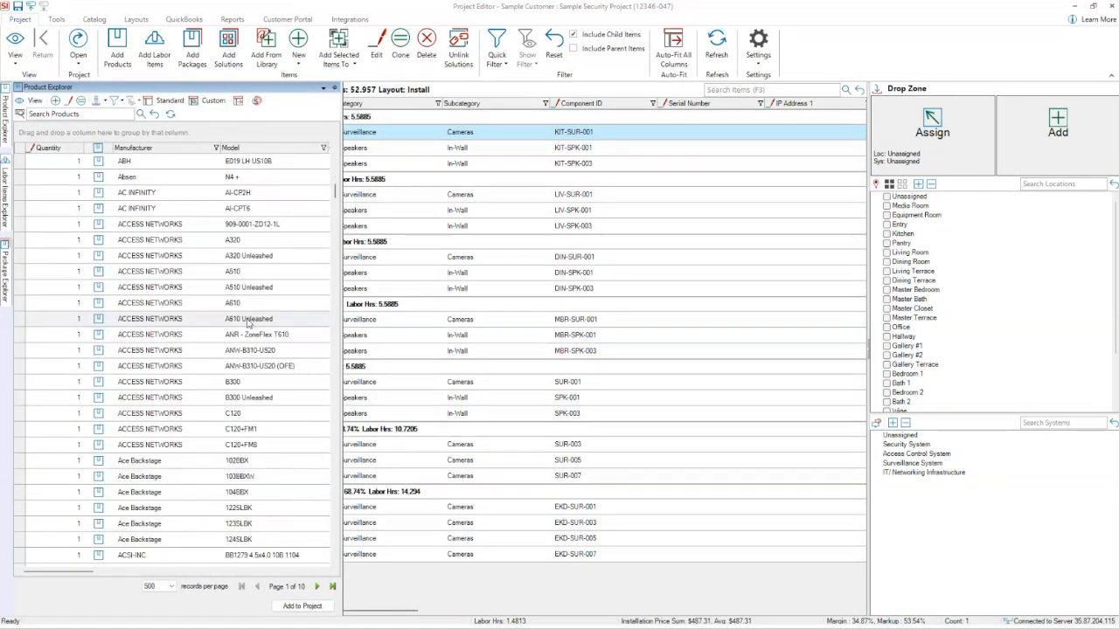
pyautogui.click(200, 319)
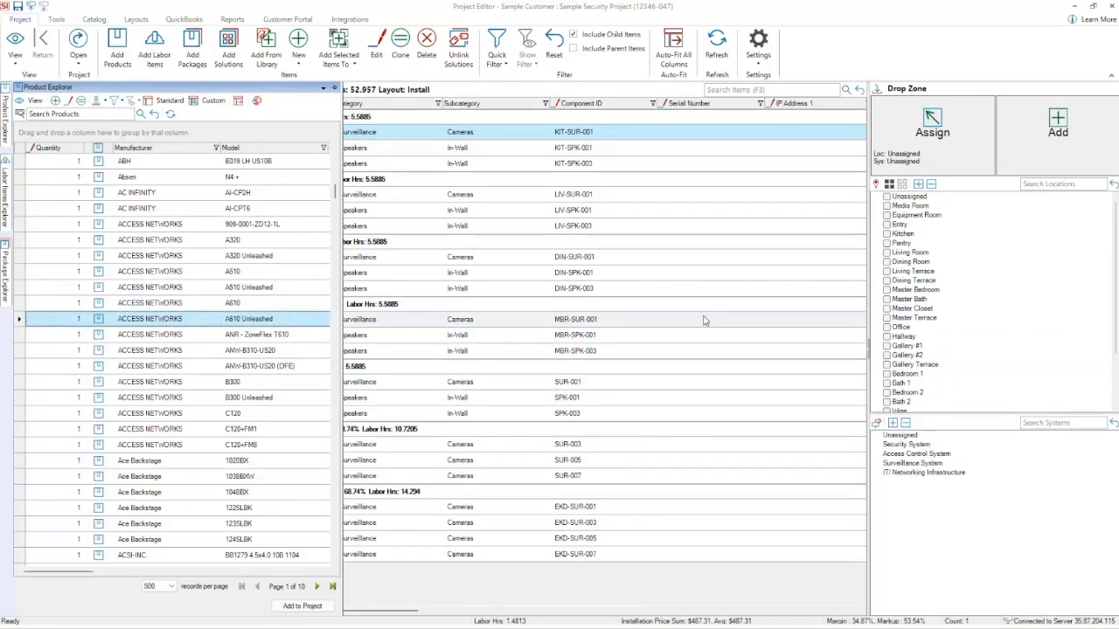
pyautogui.click(886, 206)
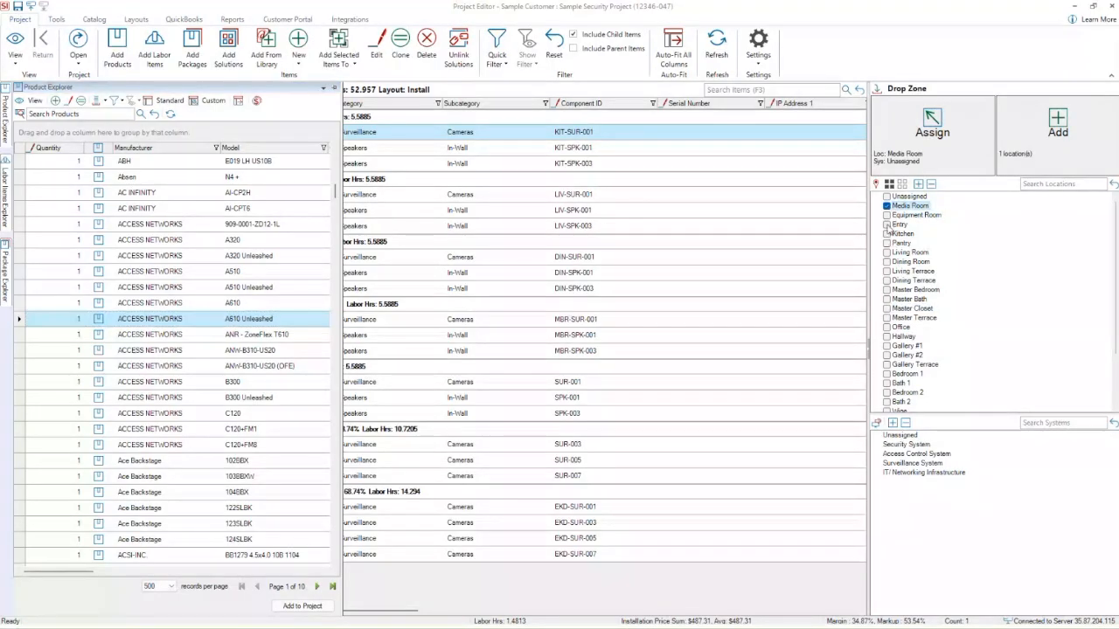
pyautogui.click(886, 234)
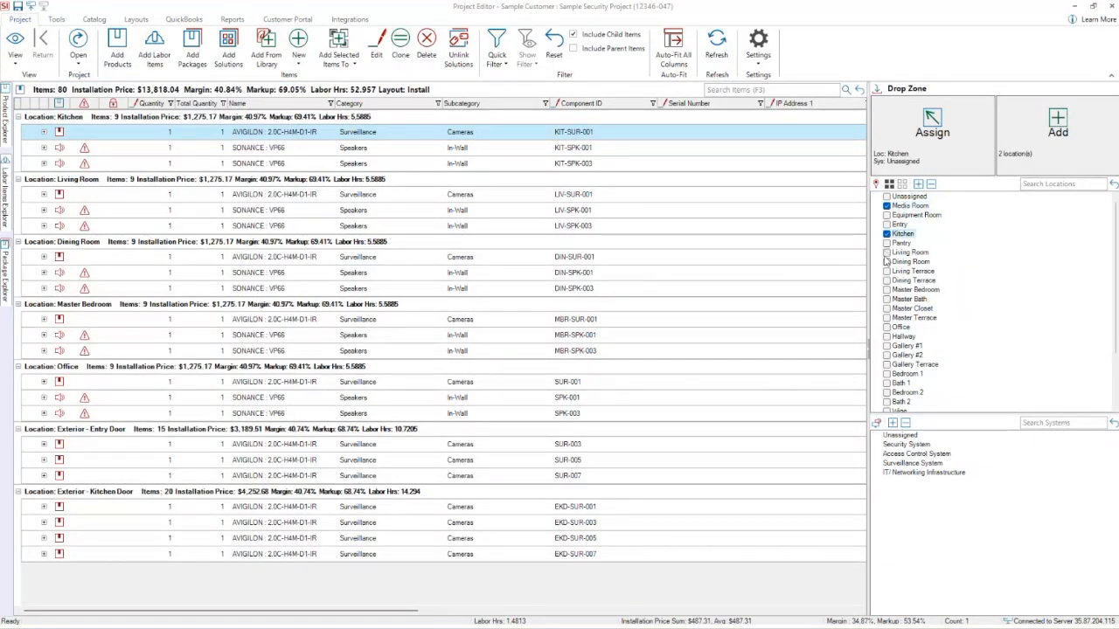
pyautogui.click(886, 252)
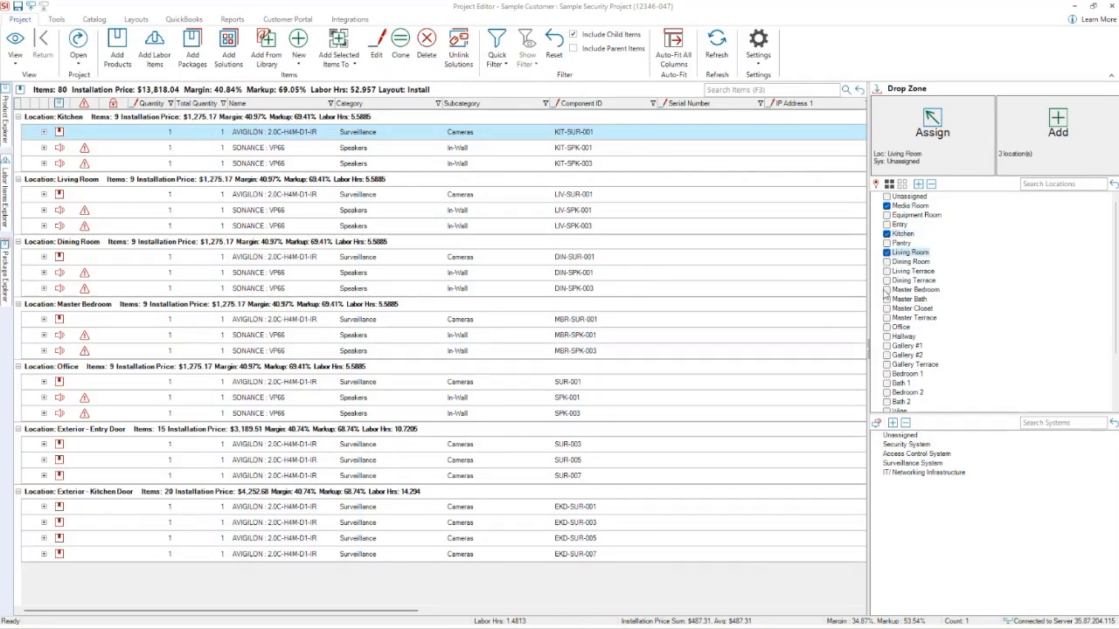
pyautogui.click(886, 289)
pyautogui.click(887, 327)
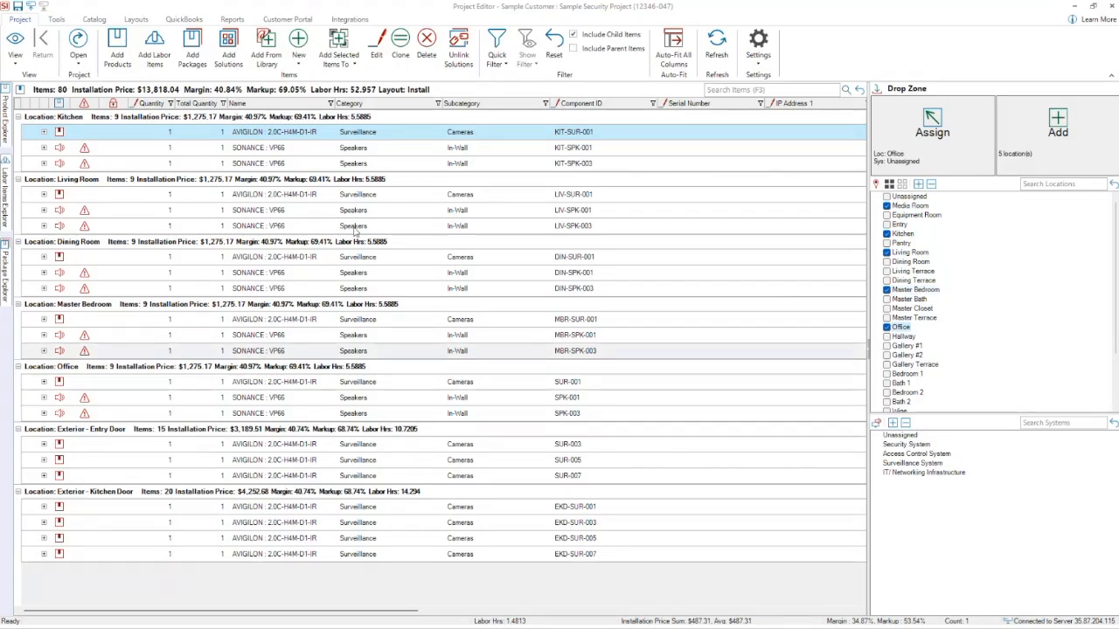
# - Add the A610 Unleashed to the marked locations together with its WHYREBOOT Paramount mounting bracket accessory
pyautogui.click(5, 123)
pyautogui.moveTo(275, 318); pyautogui.dragTo(701, 348)
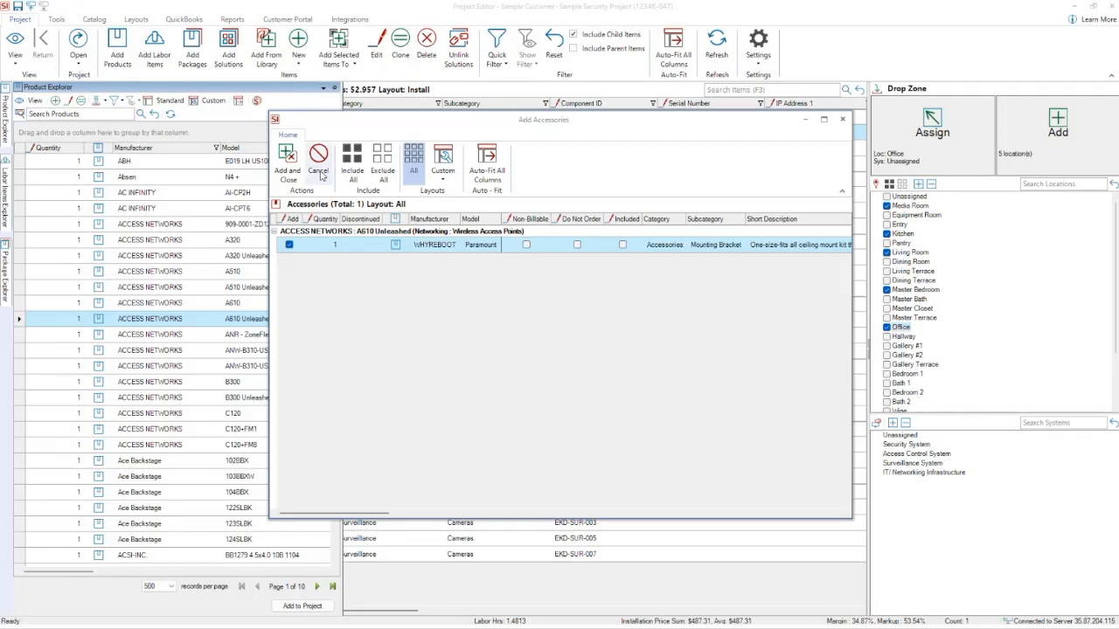
pyautogui.click(288, 162)
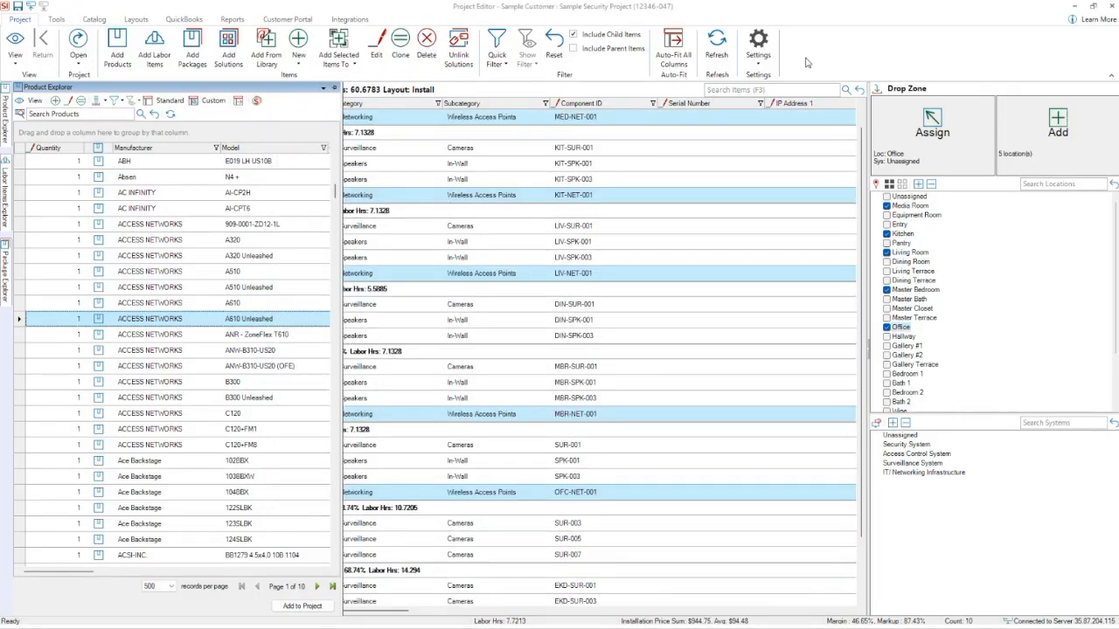
pyautogui.click(551, 203)
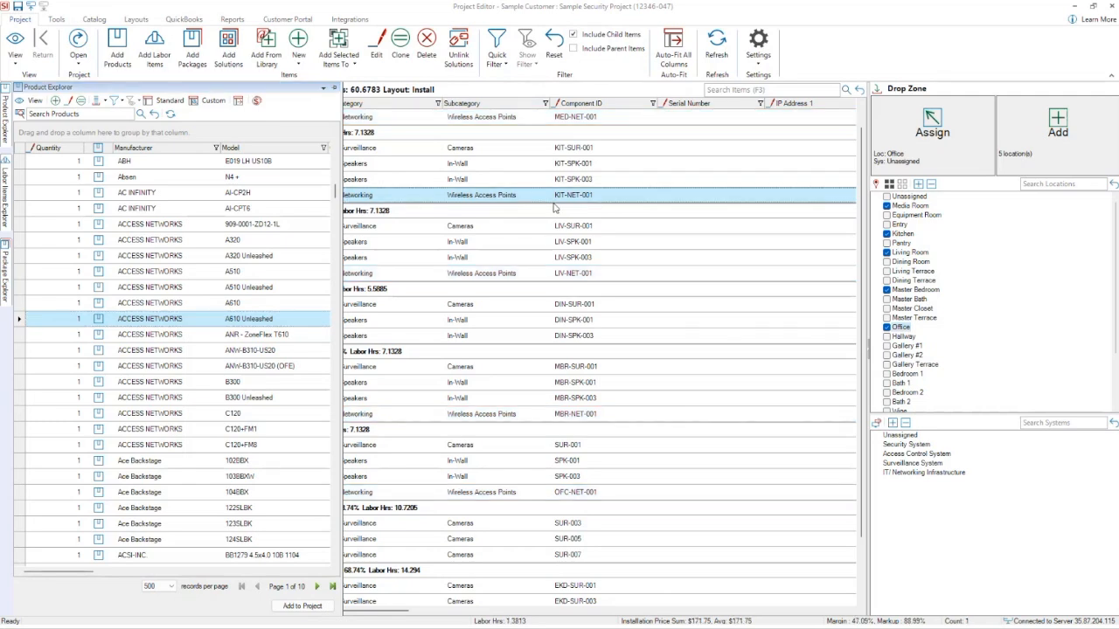
# - Inspect the labor types on the Media Room A610 Unleashed's price page and close the product without saving
pyautogui.moveTo(84, 118)
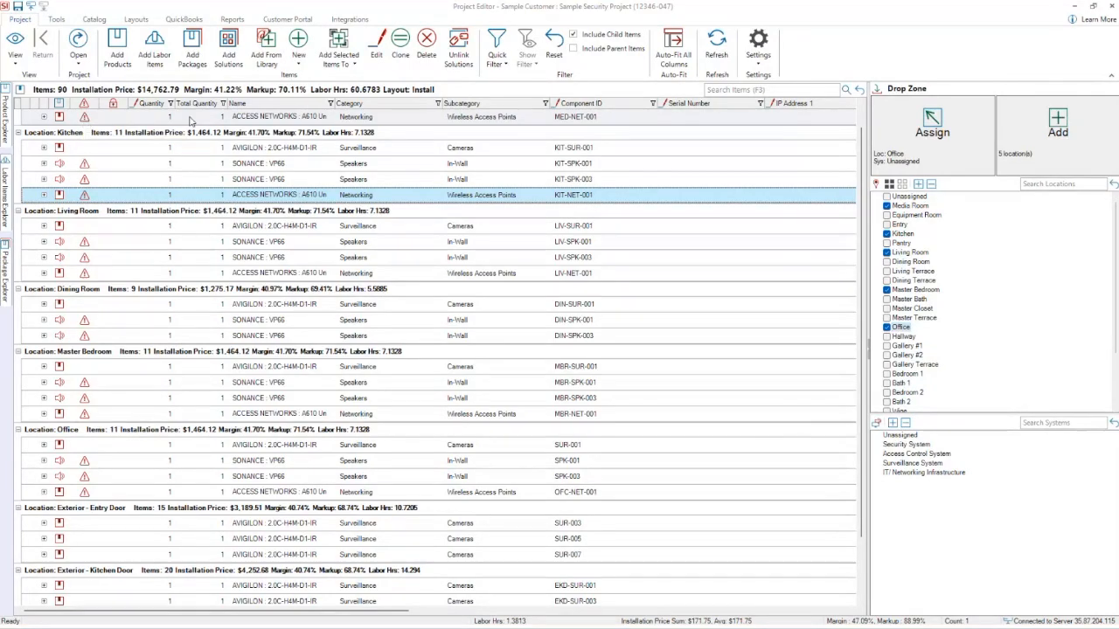
pyautogui.doubleClick(250, 117)
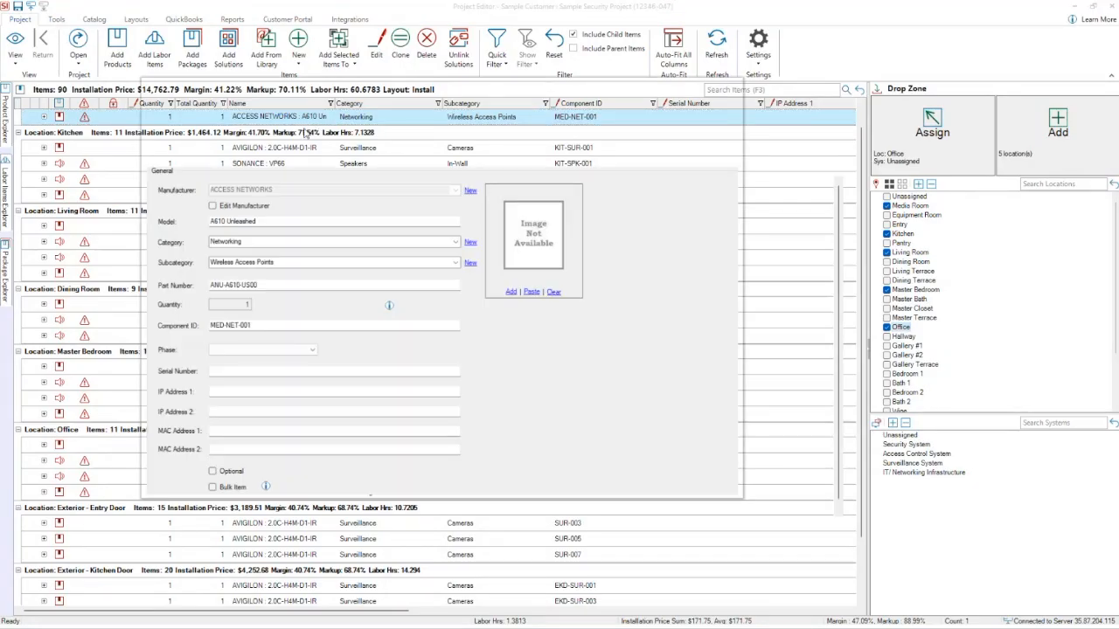
pyautogui.click(300, 128)
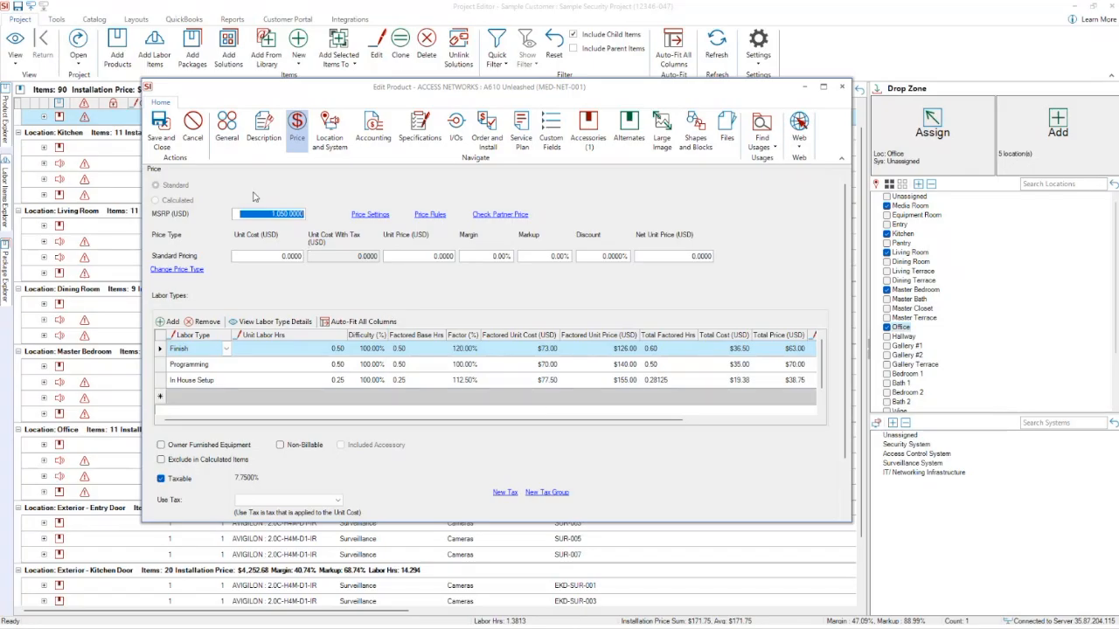
pyautogui.click(193, 127)
pyautogui.click(758, 53)
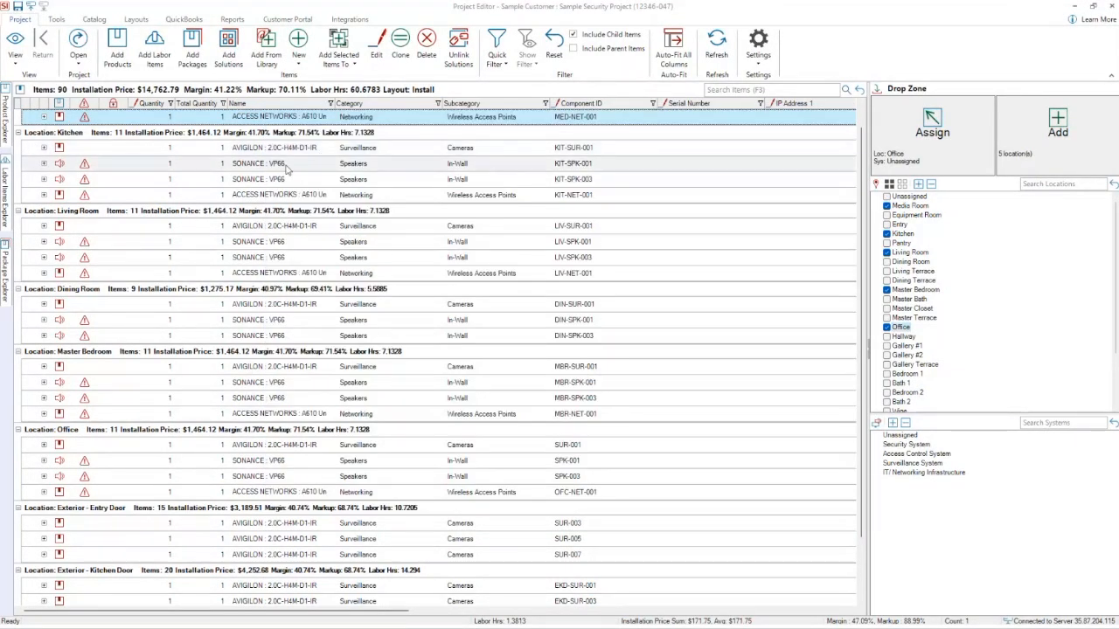
# - Examine the labor type summary, drilling down through Finish labor to the project's A610 Unleashed items
pyautogui.click(15, 48)
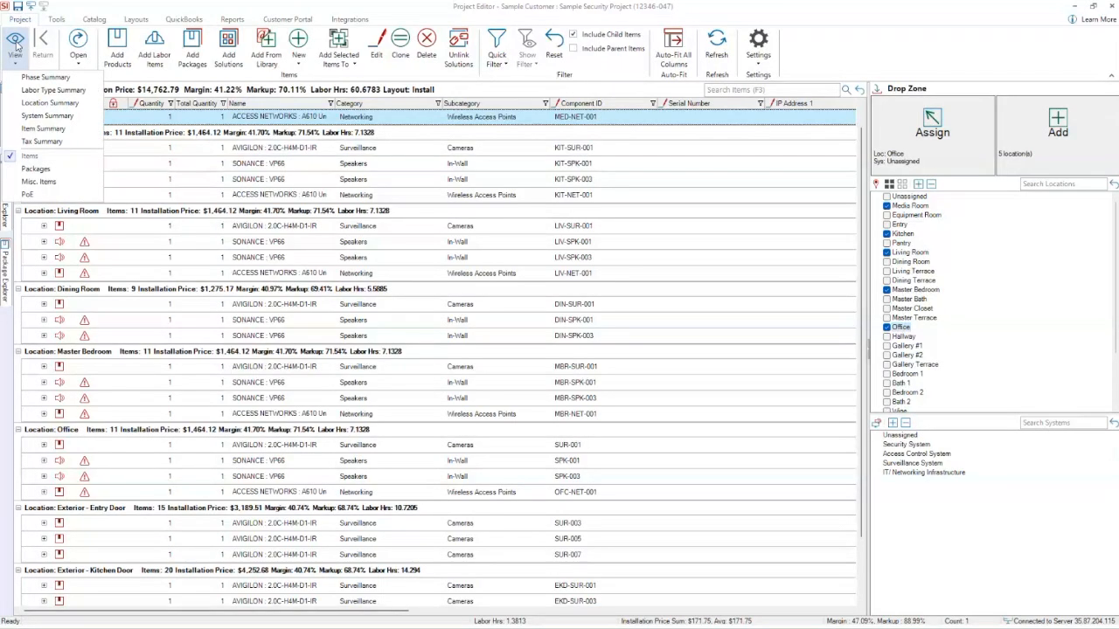
pyautogui.click(20, 91)
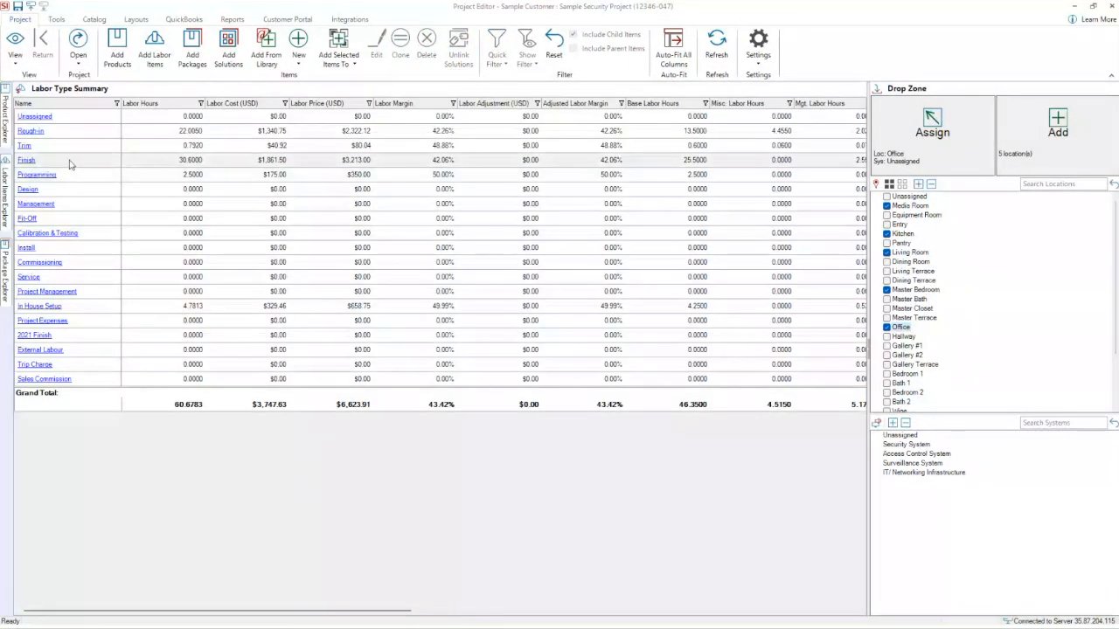
pyautogui.click(26, 161)
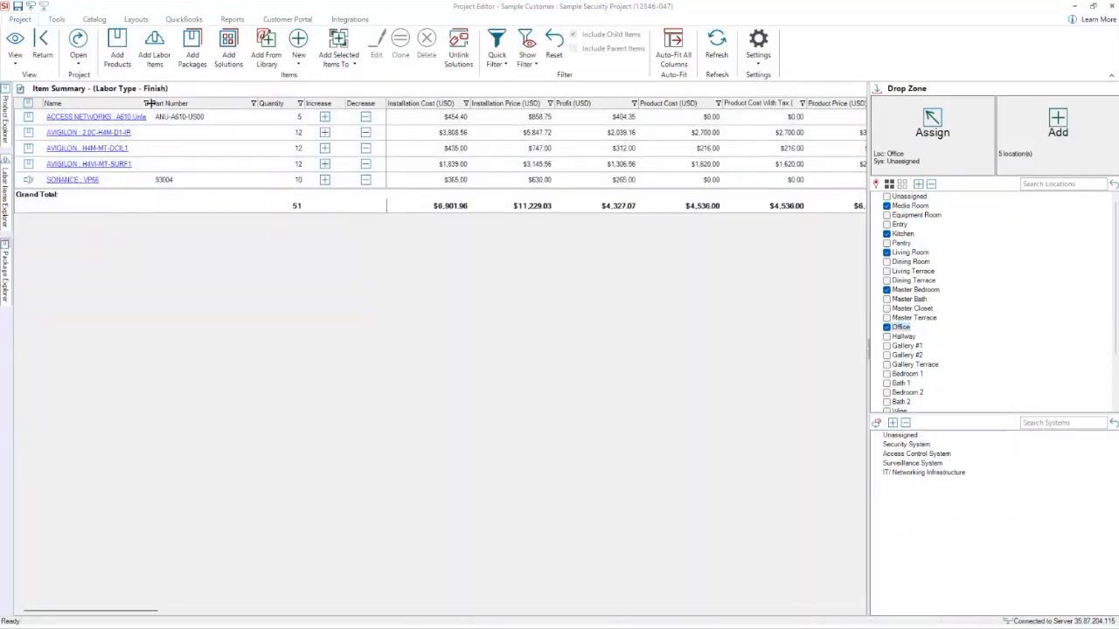
pyautogui.moveTo(149, 103); pyautogui.dragTo(237, 105)
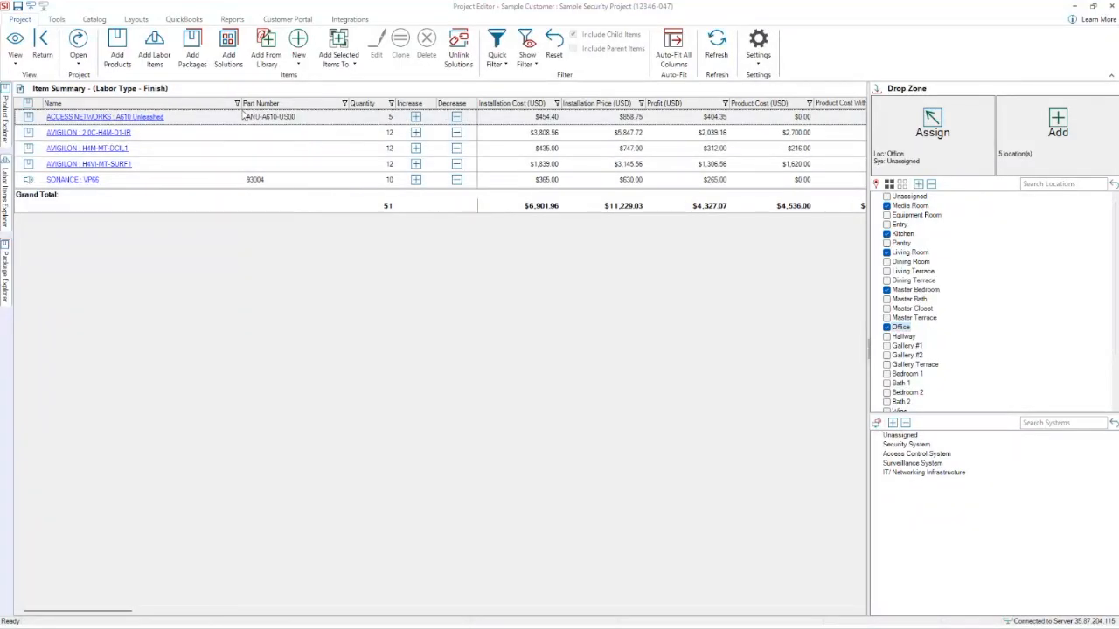
pyautogui.click(138, 117)
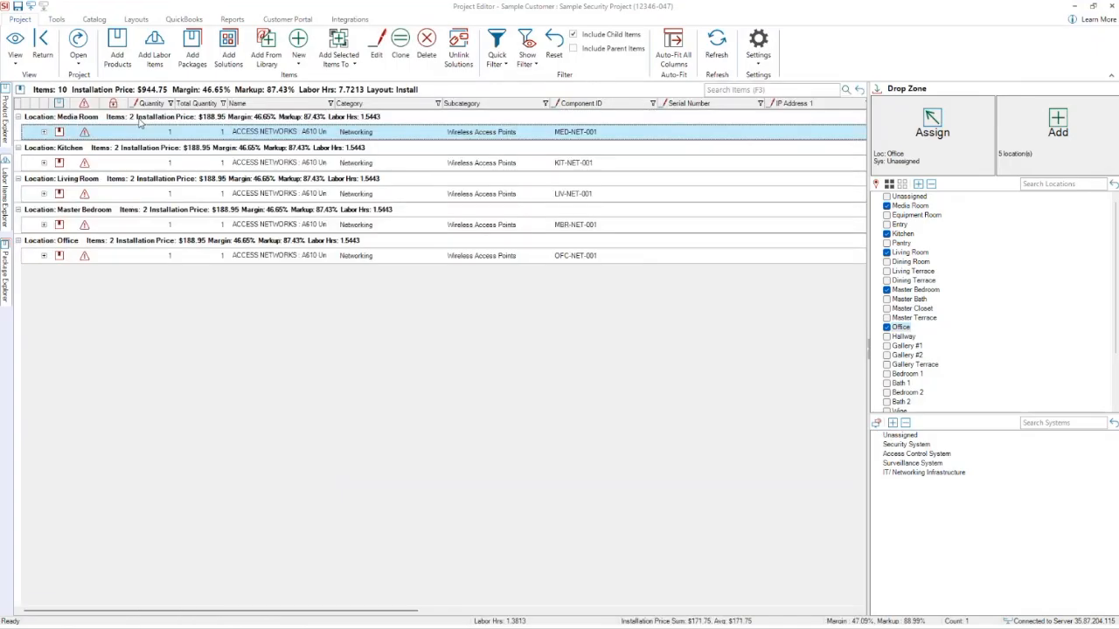
# - Change the Finish unit labor hours of the Media Room A610 Unleashed and update all similar items in the project with every listed field
pyautogui.doubleClick(283, 131)
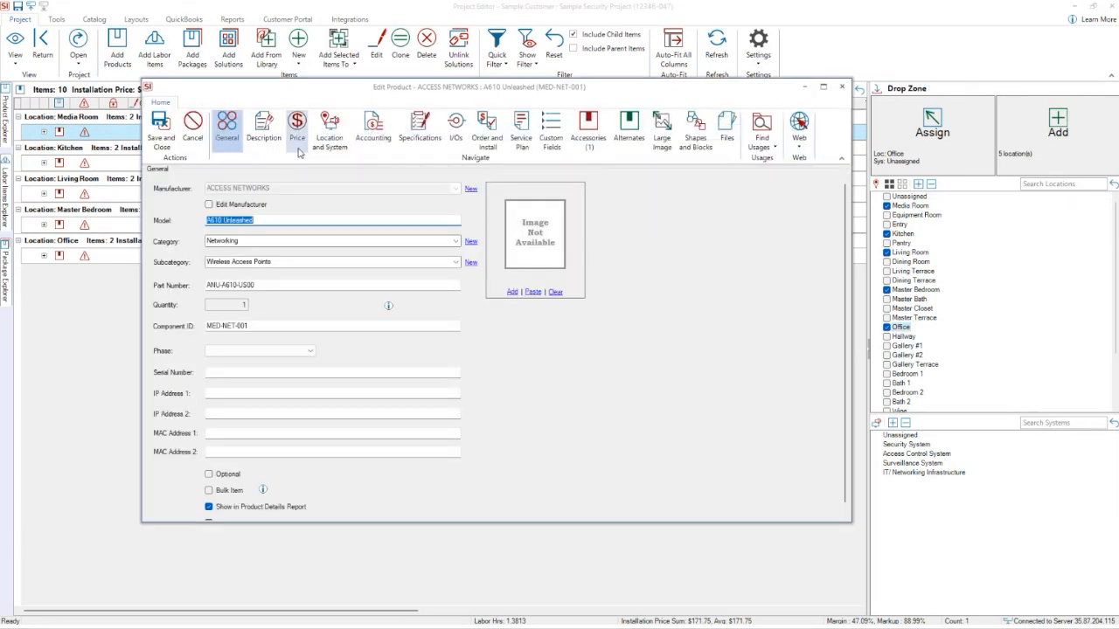
pyautogui.click(298, 142)
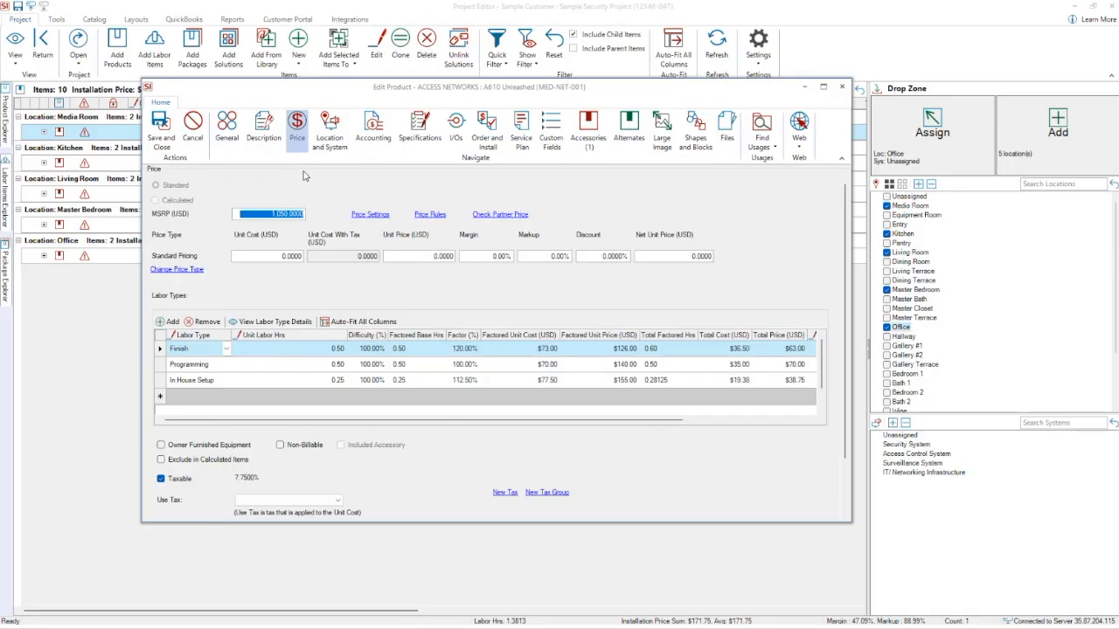
pyautogui.click(308, 350)
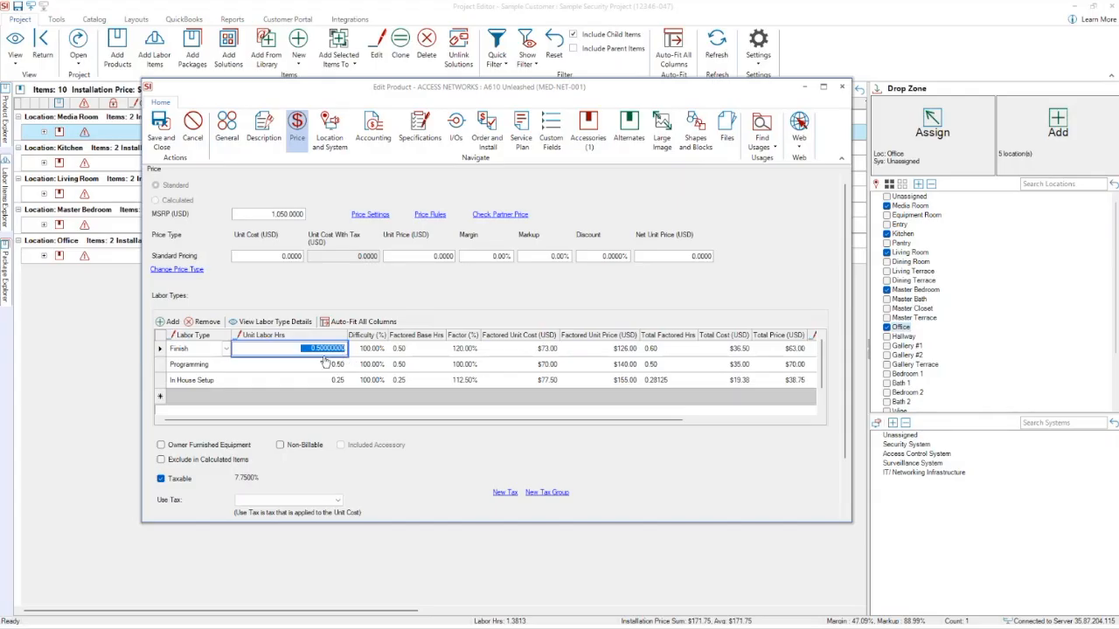
pyautogui.press('BackSpace')
pyautogui.click(162, 128)
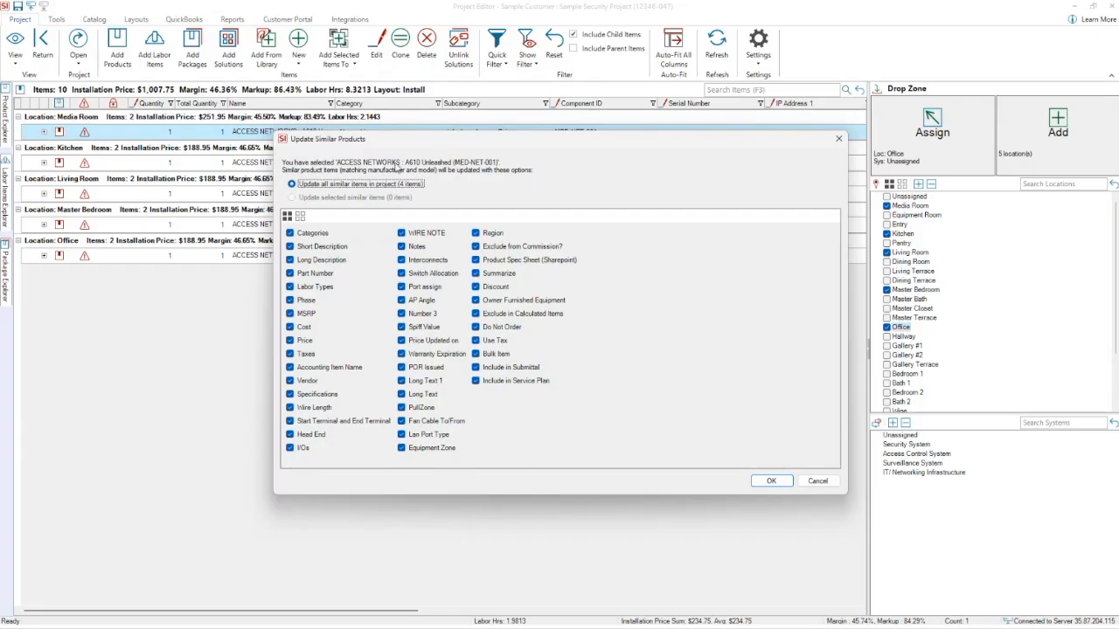
pyautogui.click(775, 483)
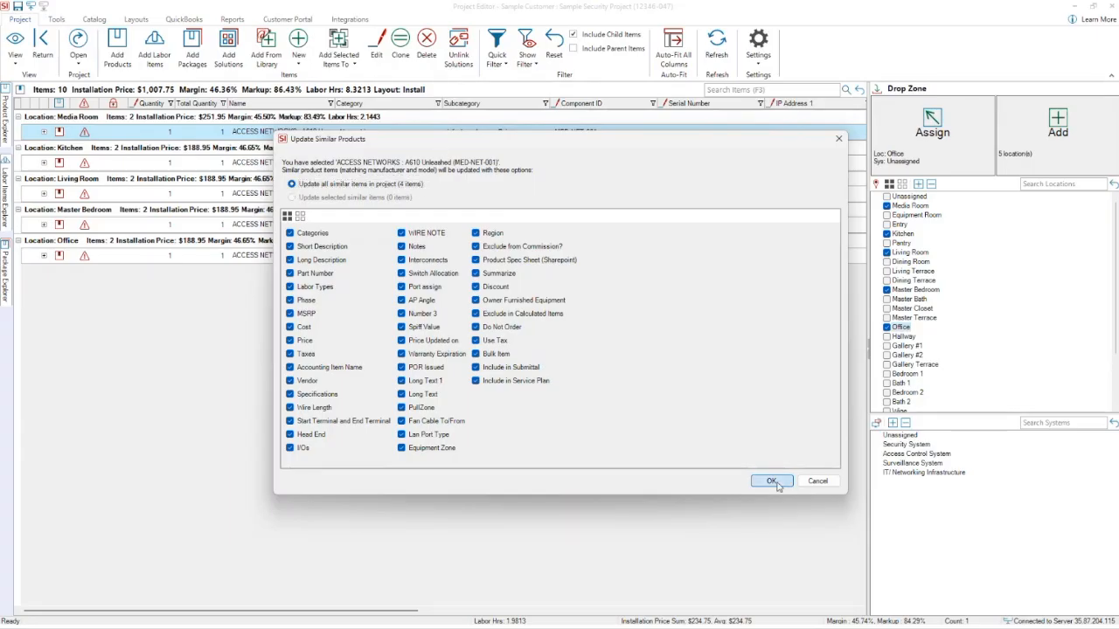
pyautogui.click(600, 366)
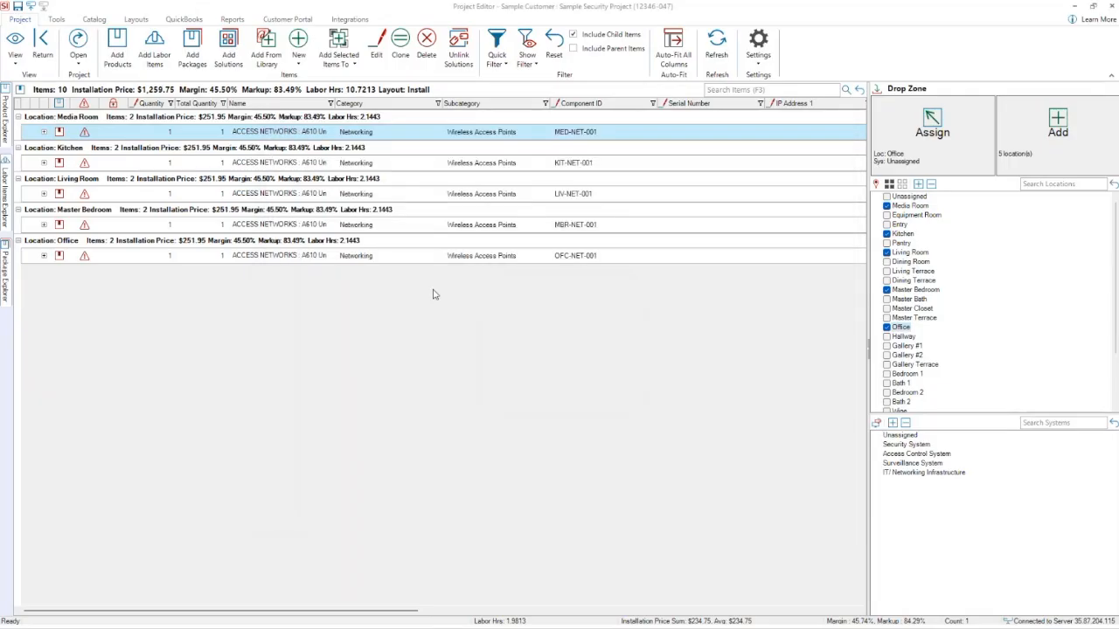
# - Review the project editor prompt settings, including the prompt to update similar items, and close them without saving
pyautogui.click(758, 51)
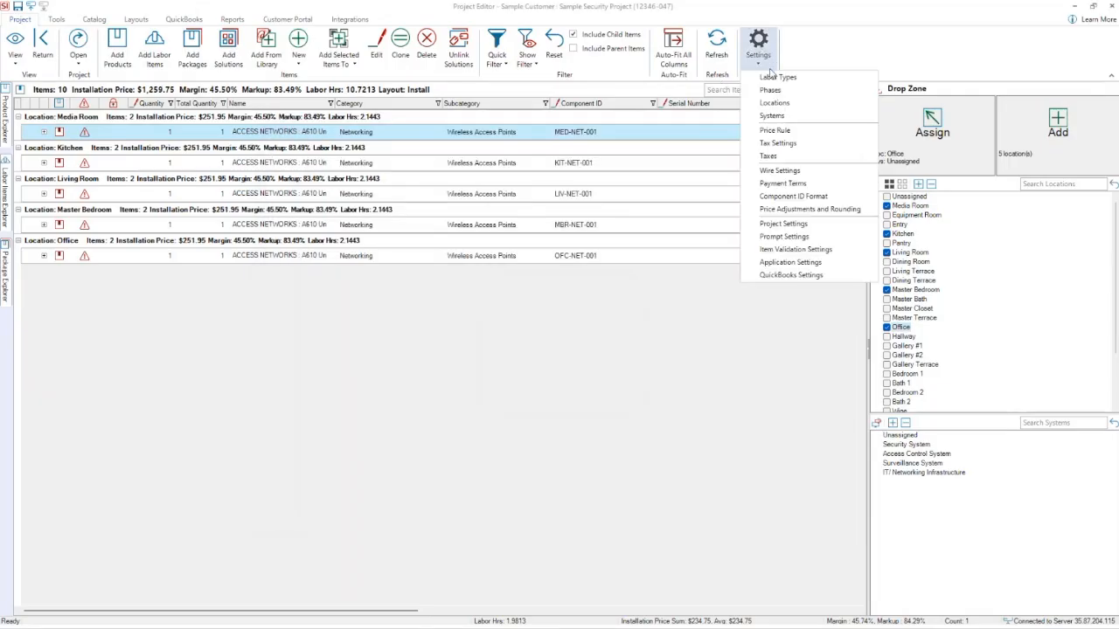
pyautogui.click(791, 237)
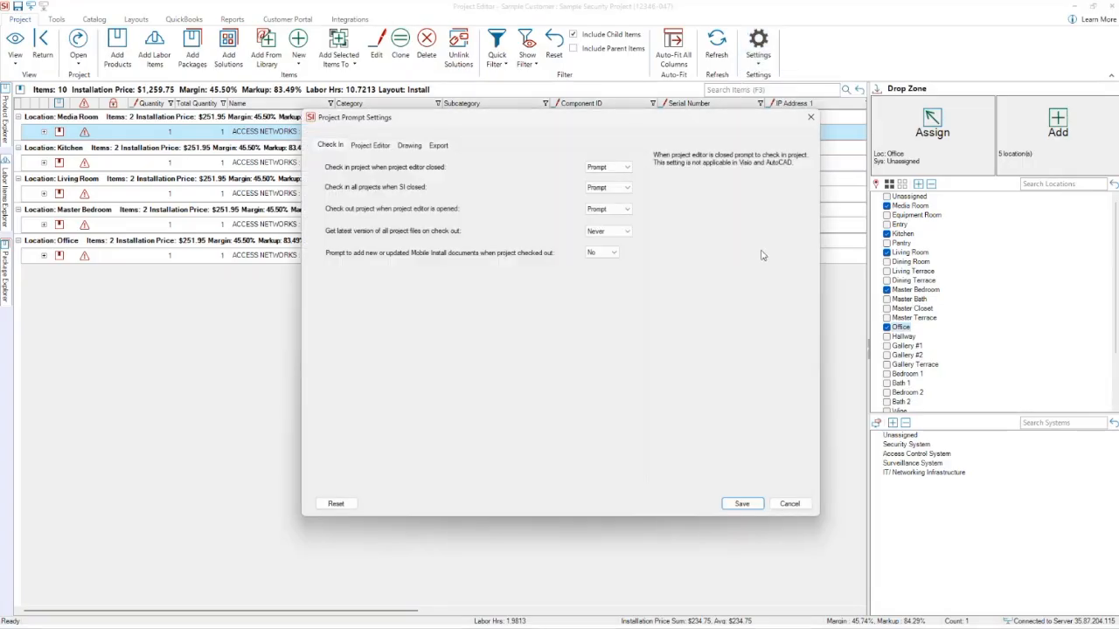
pyautogui.click(371, 145)
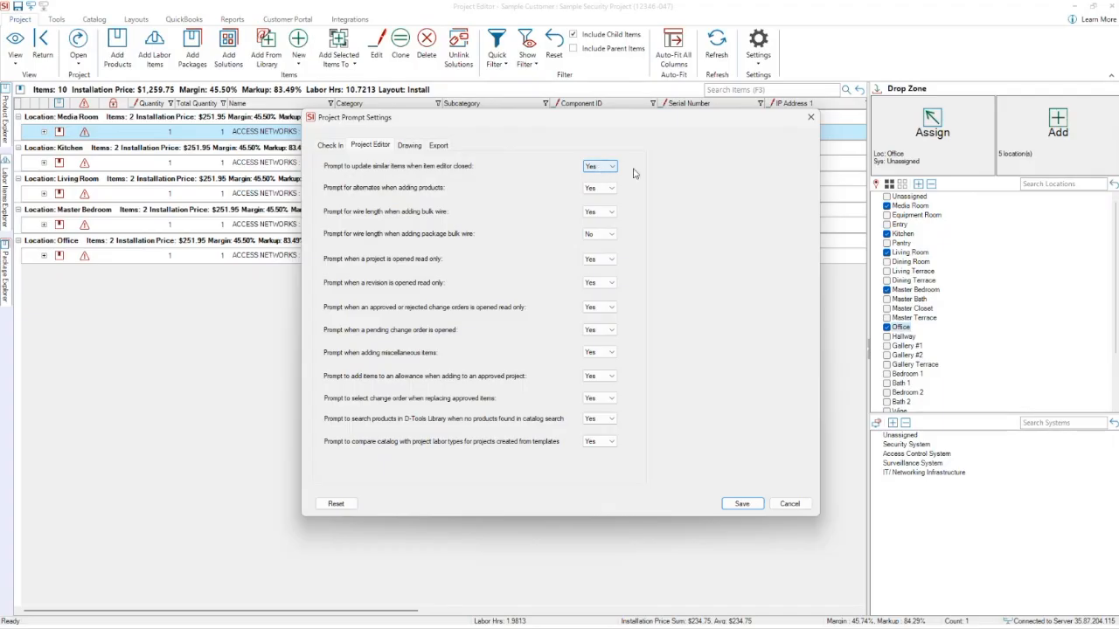
pyautogui.click(790, 504)
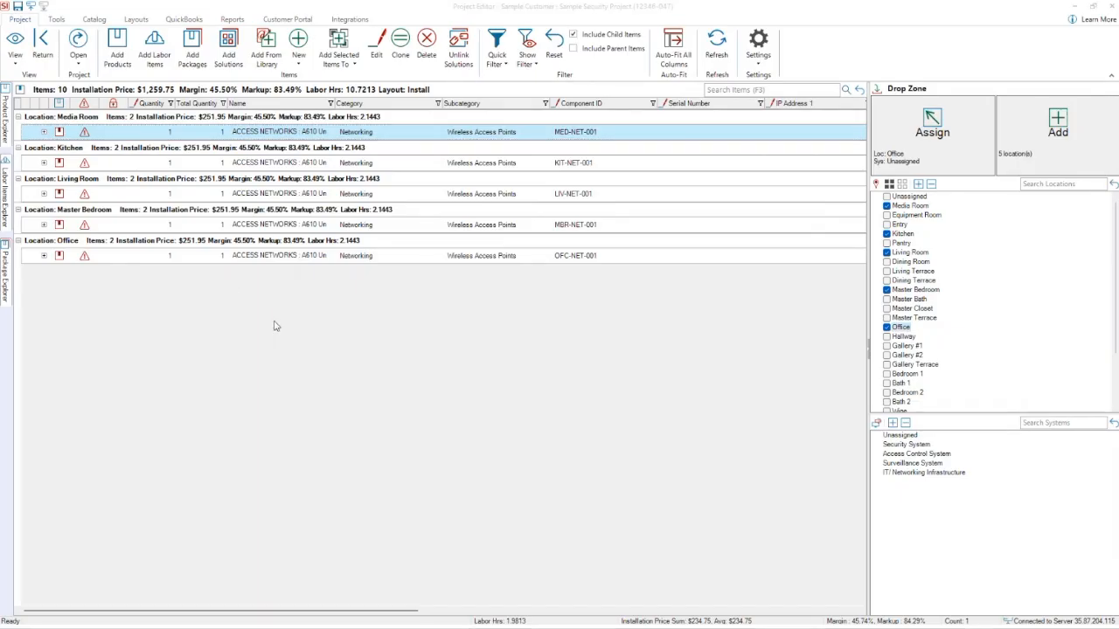
pyautogui.hotkey('alt', 'Tab')
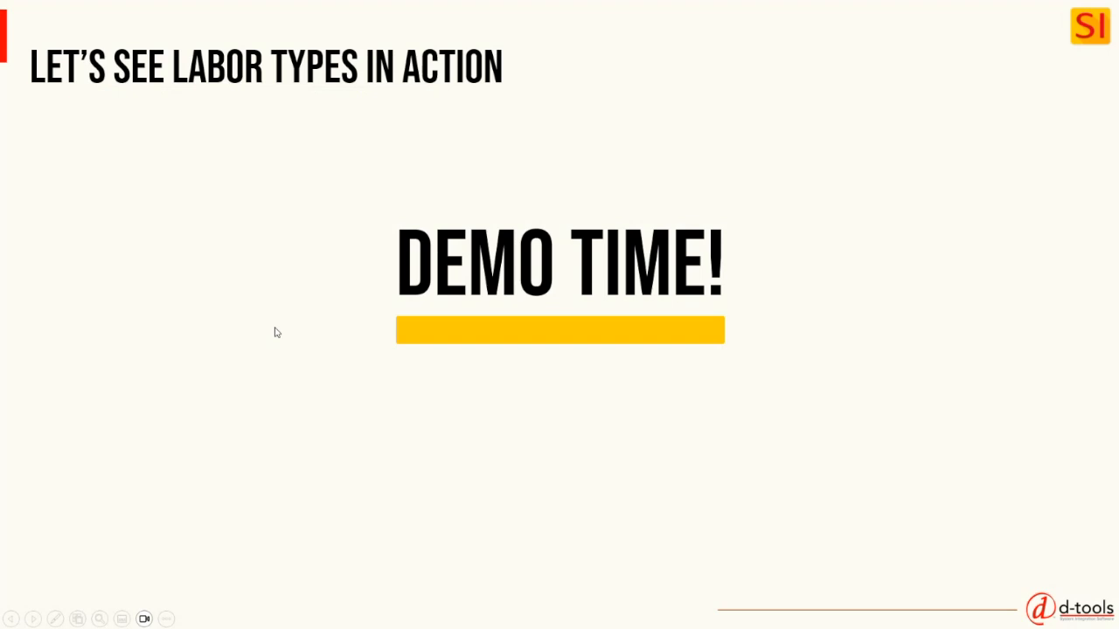
pyautogui.press('Right')
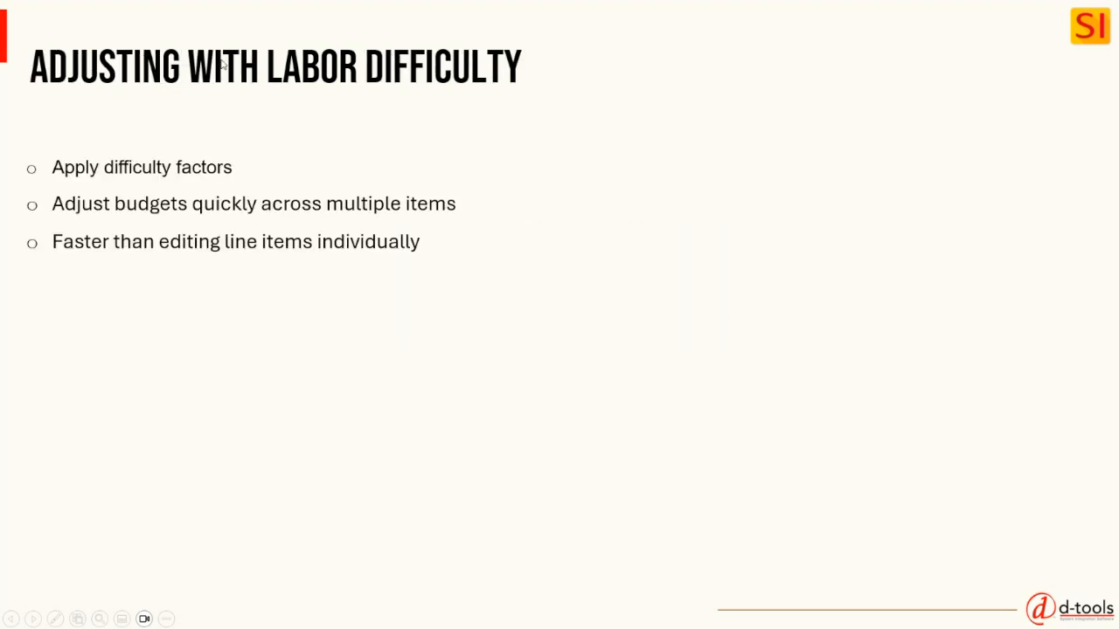
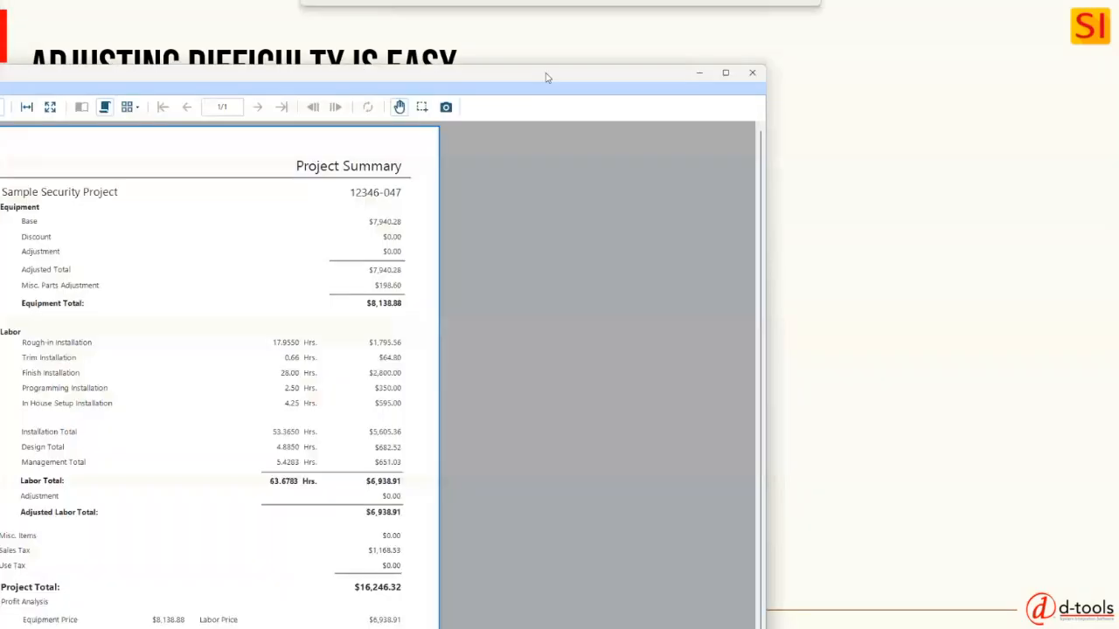
# - Examine the labor hours and prices in the Sample Security Project's Project Summary report
pyautogui.keyDown('ctrl'); pyautogui.scroll(2, 489, 318); pyautogui.keyUp('ctrl')
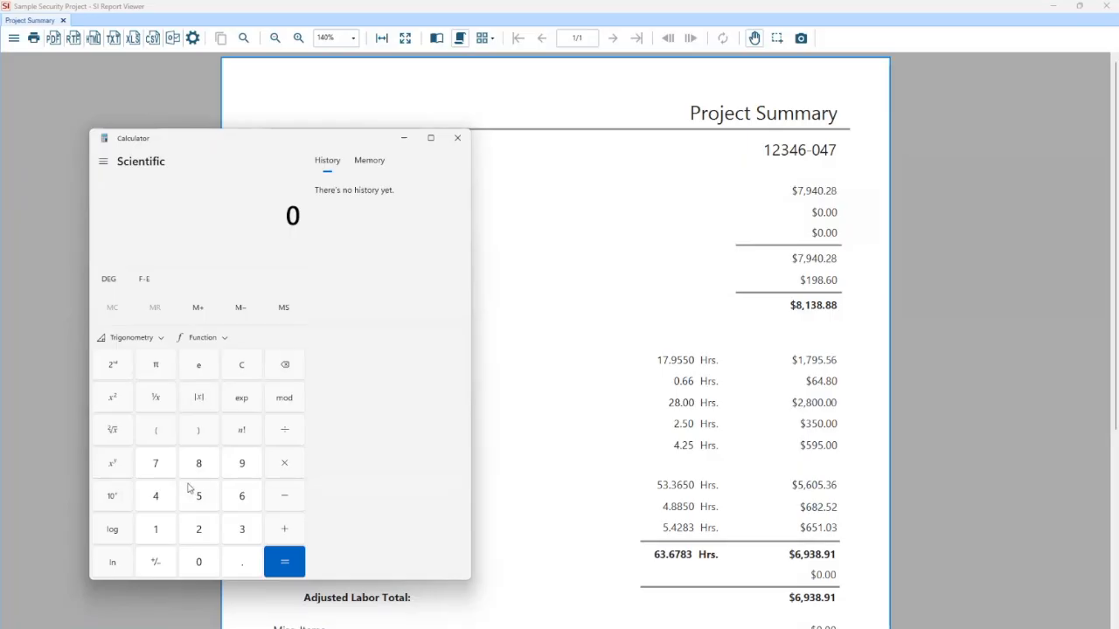
# - Calculate 32 divided by 28 in Calculator, then close it and the Project Summary report
pyautogui.click(239, 531)
pyautogui.click(199, 529)
pyautogui.click(282, 430)
pyautogui.click(211, 519)
pyautogui.click(208, 461)
pyautogui.click(271, 560)
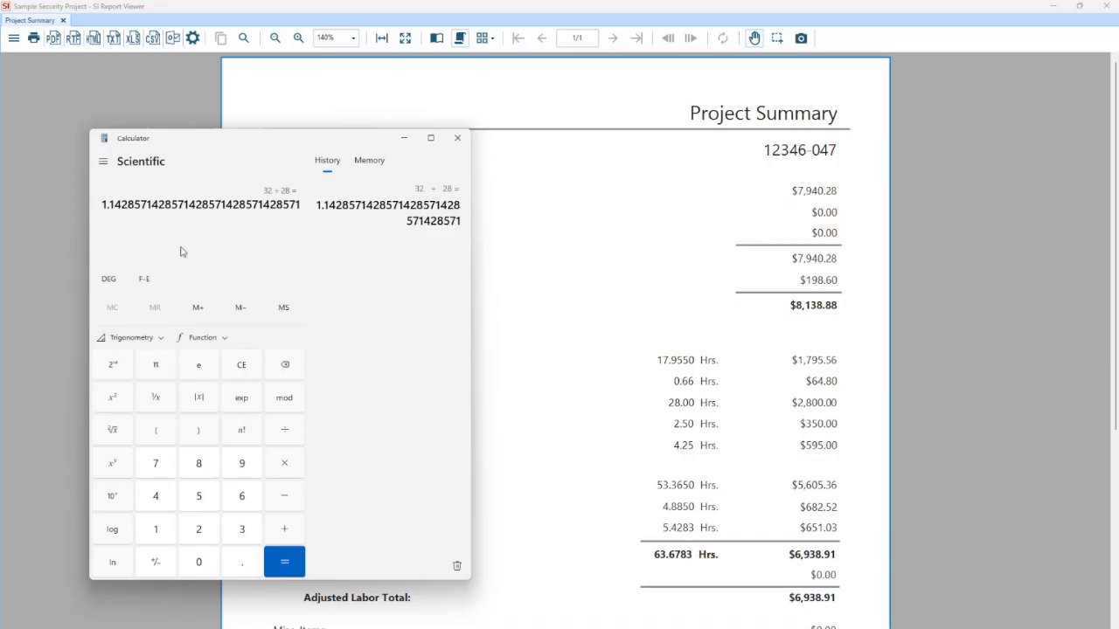
pyautogui.click(458, 138)
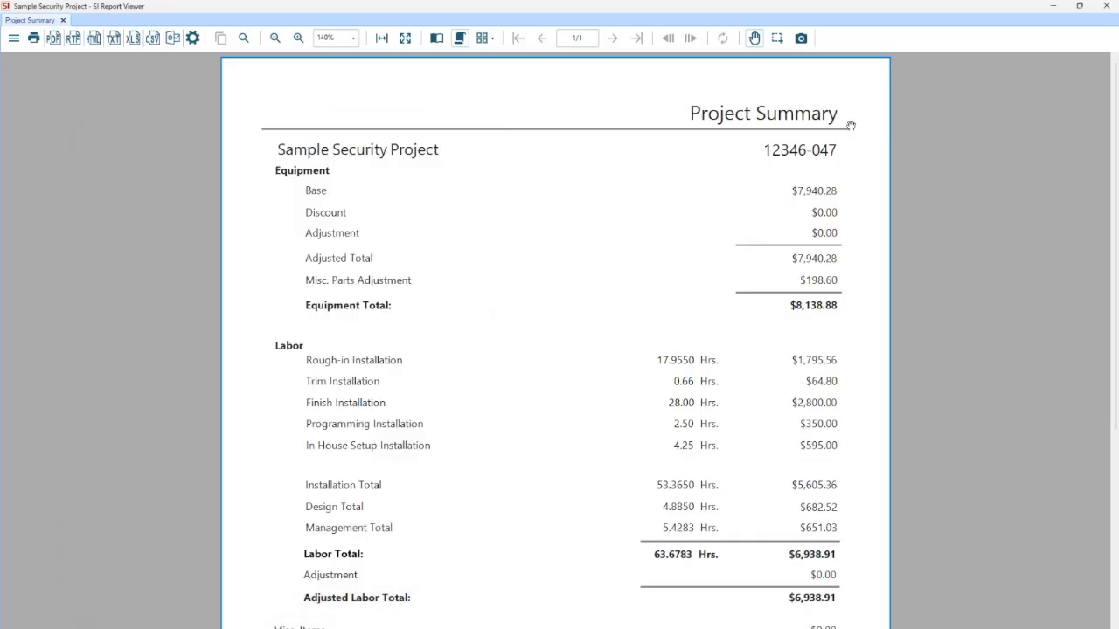
pyautogui.click(1112, 13)
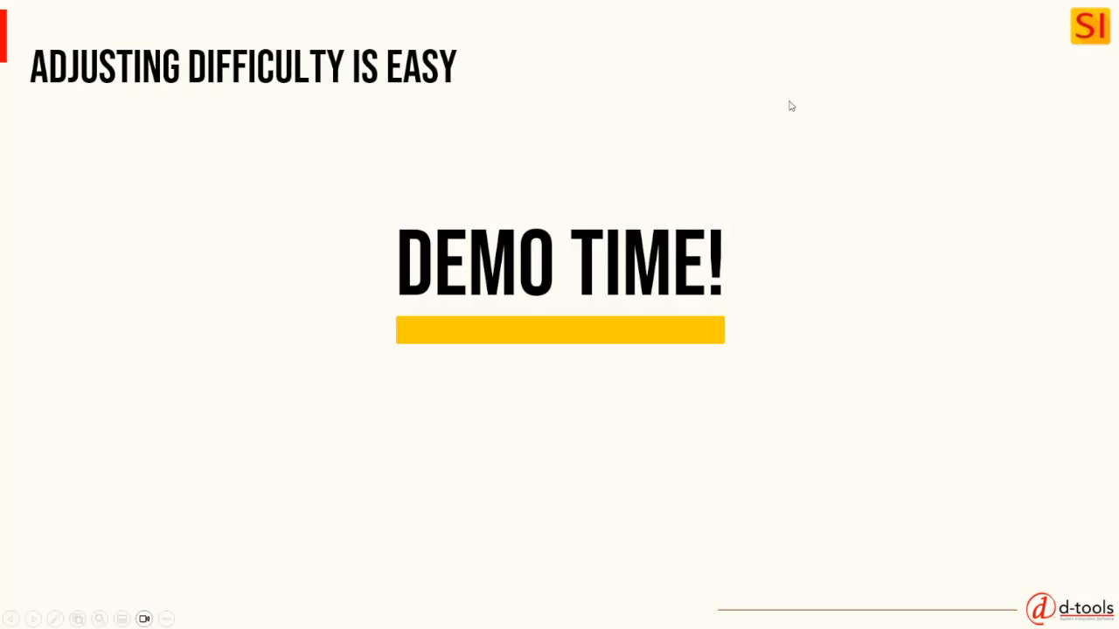
# - Switch to the project editor, set the base labor difficulty of the project's Finish labor type to 114.28%, and save the labor types
pyautogui.hotkey('alt', 'Tab')
pyautogui.click(1060, 54)
pyautogui.click(1027, 76)
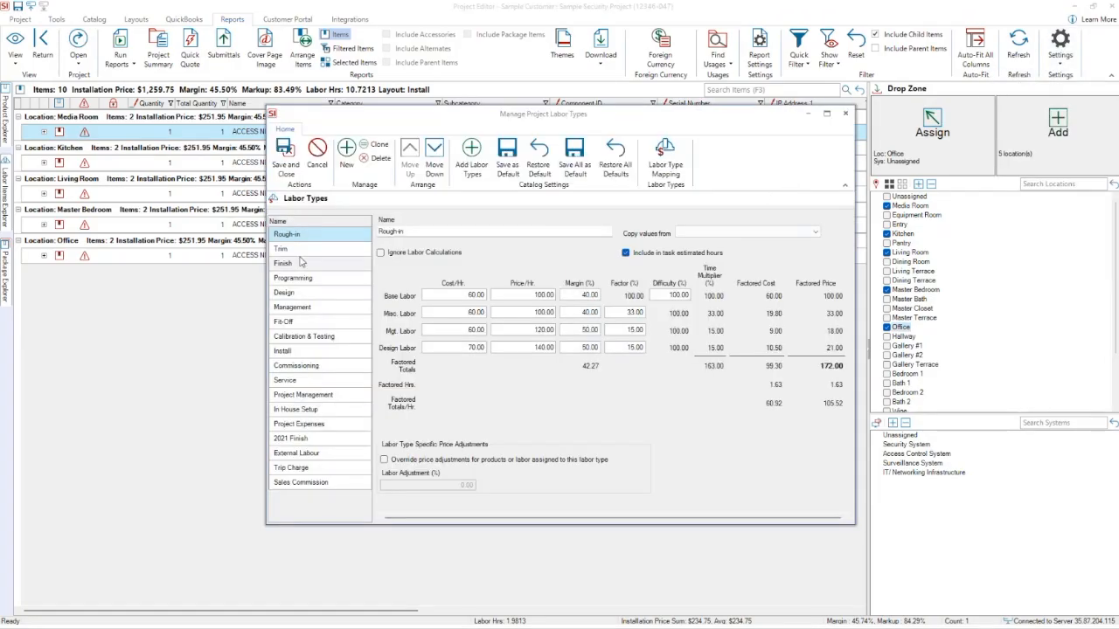
pyautogui.click(299, 263)
pyautogui.click(658, 295)
pyautogui.write('114')
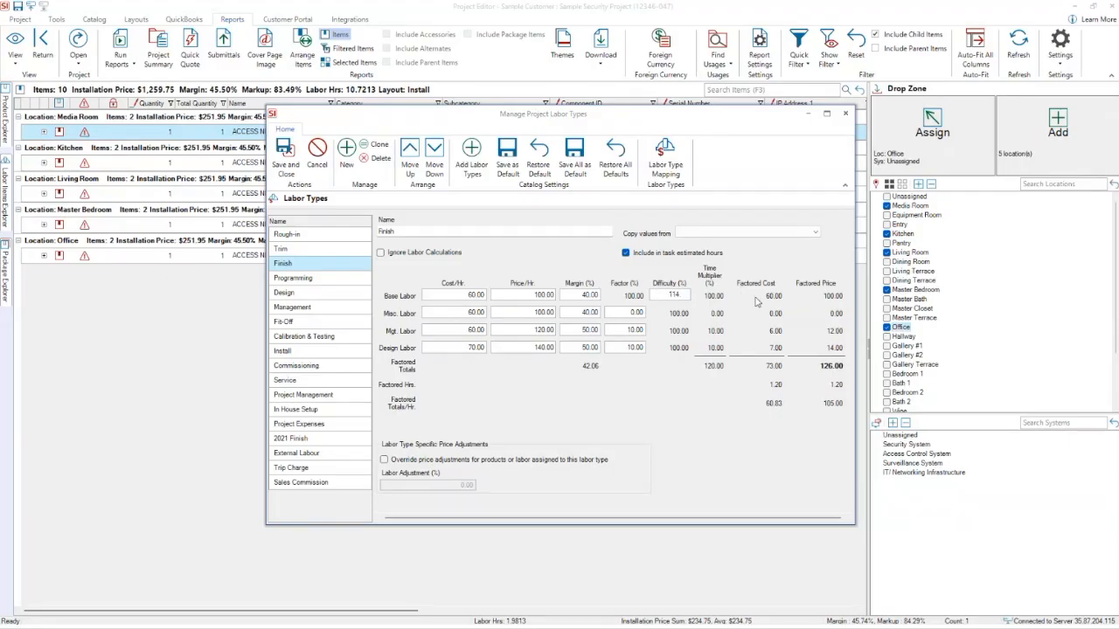
pyautogui.press('Tab')
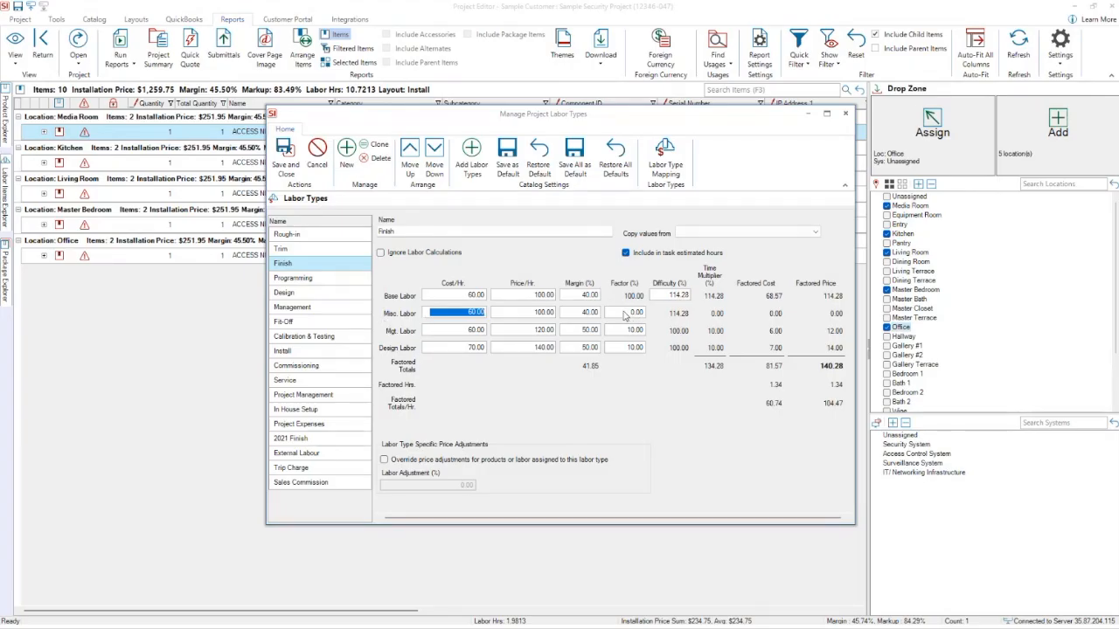
pyautogui.click(285, 160)
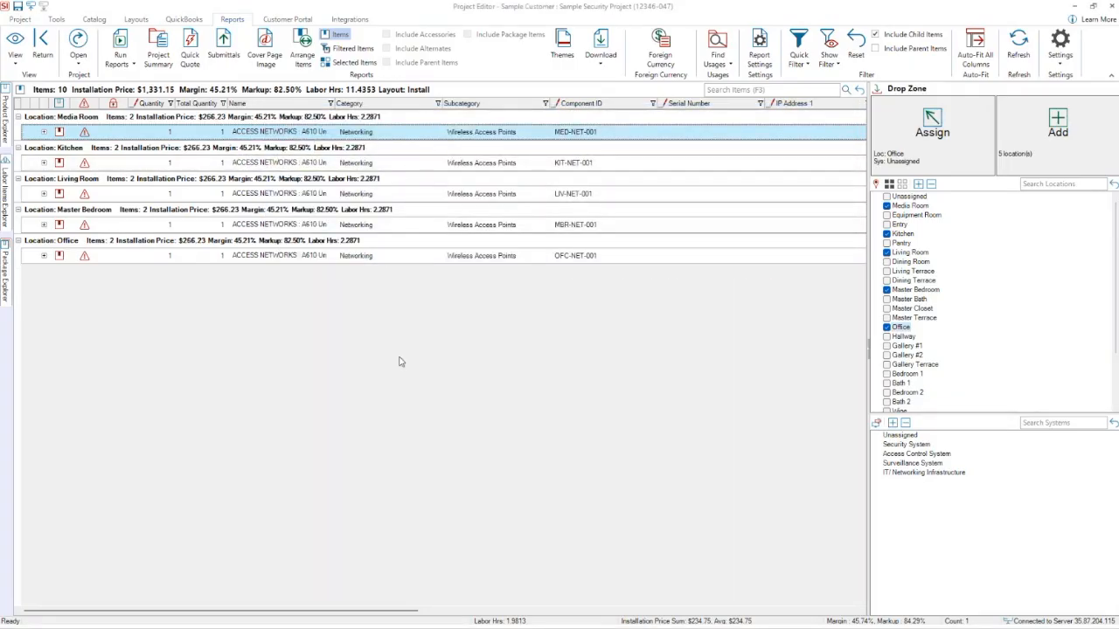
# - Examine the Finish Installation hours and labor totals in the Project Summary report, and close the report
pyautogui.click(158, 45)
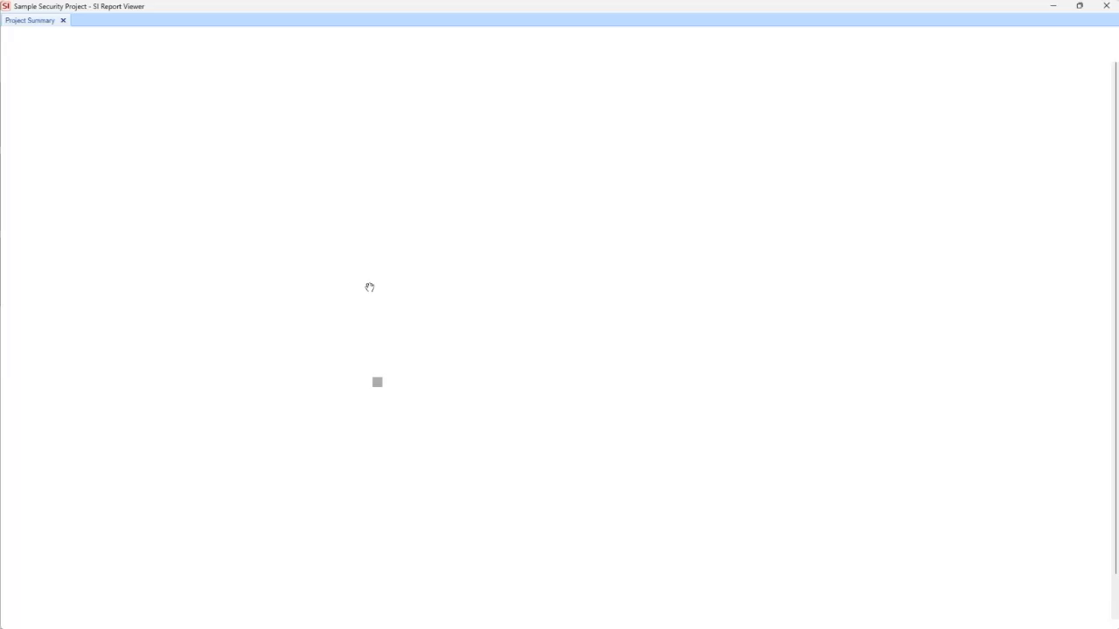
pyautogui.scroll(2, 699, 326)
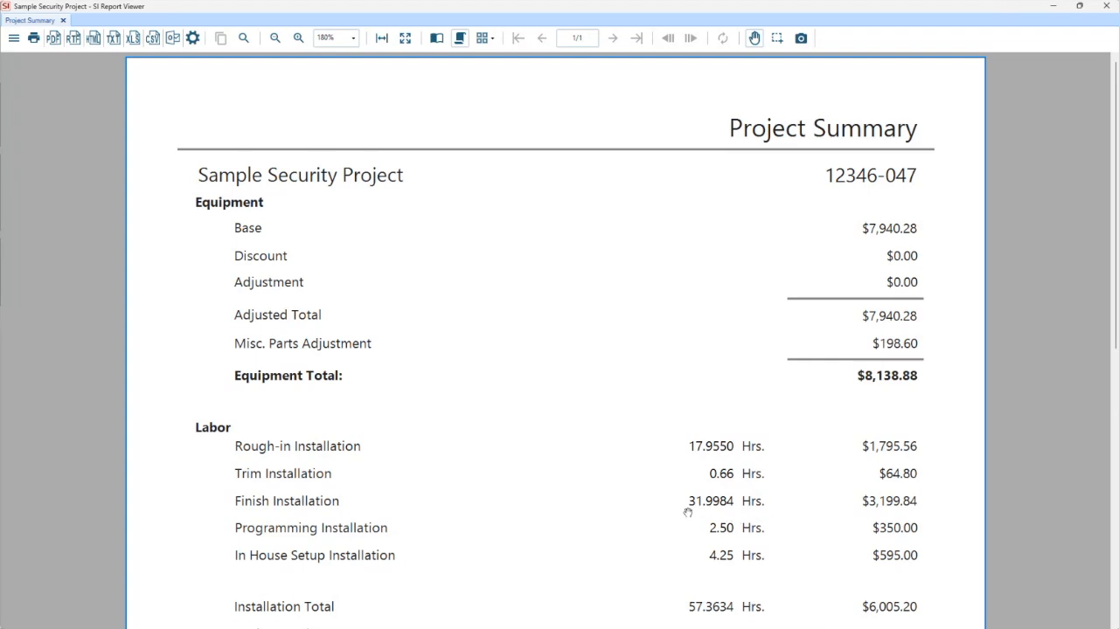
pyautogui.scroll(-1, 688, 514)
pyautogui.scroll(-1, 688, 513)
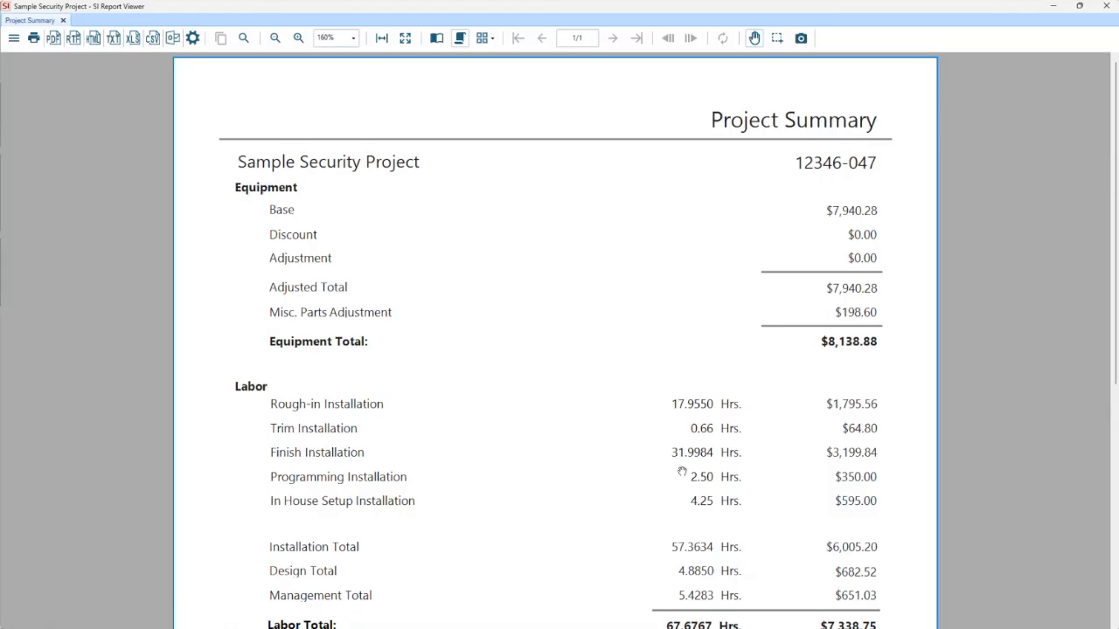
pyautogui.click(1106, 6)
# - Set the misc. labor factor of the project's Finish labor type to 25% and save the labor types
pyautogui.click(1045, 52)
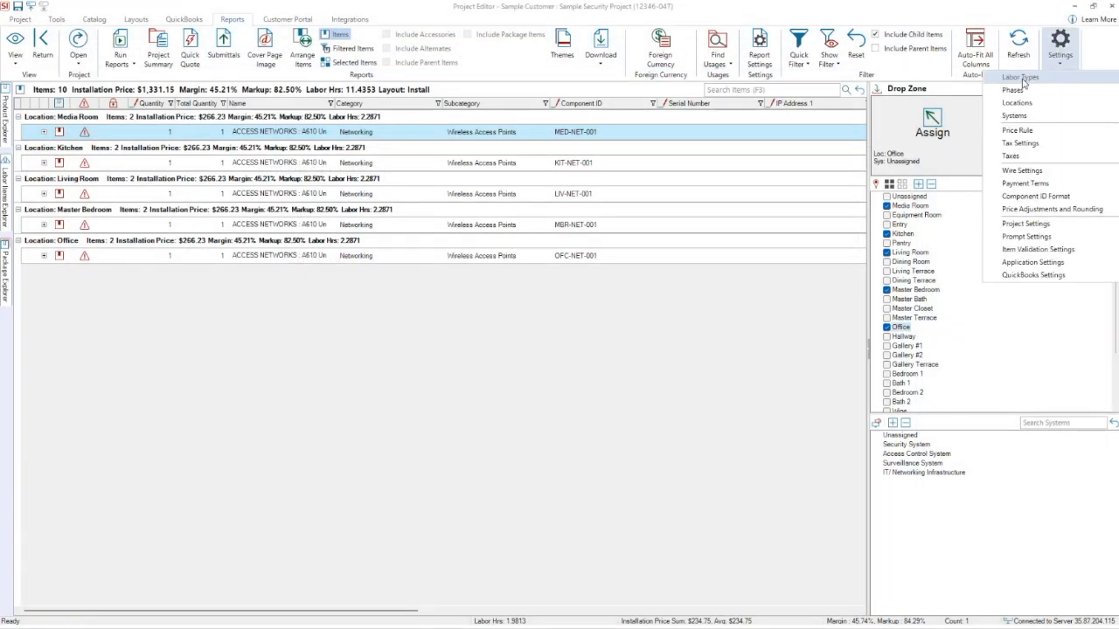
pyautogui.click(1019, 77)
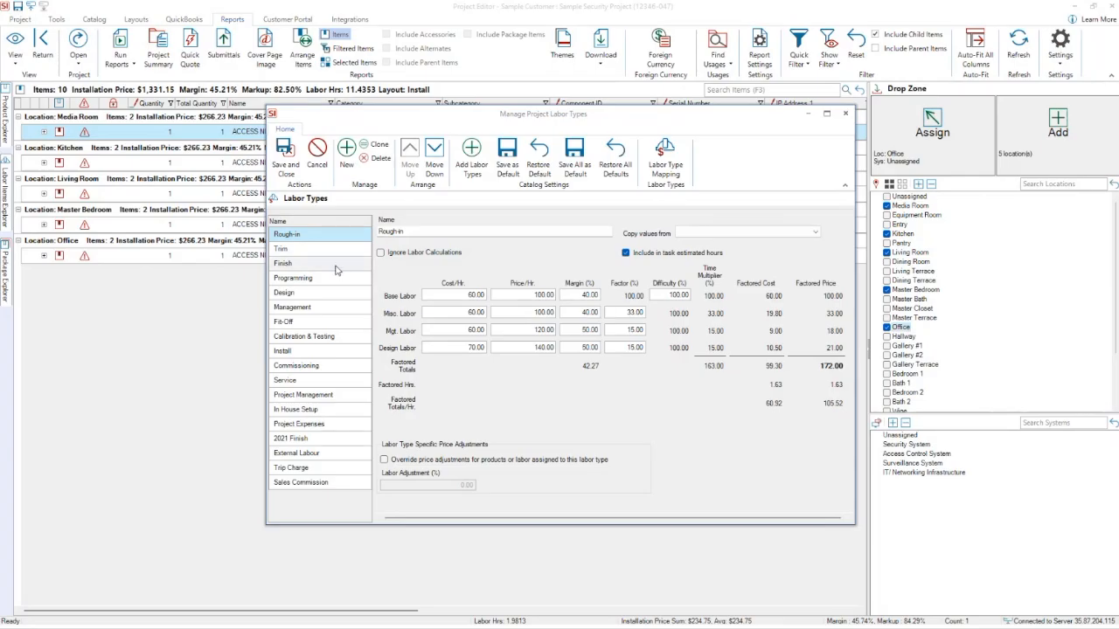
pyautogui.click(337, 265)
pyautogui.click(621, 313)
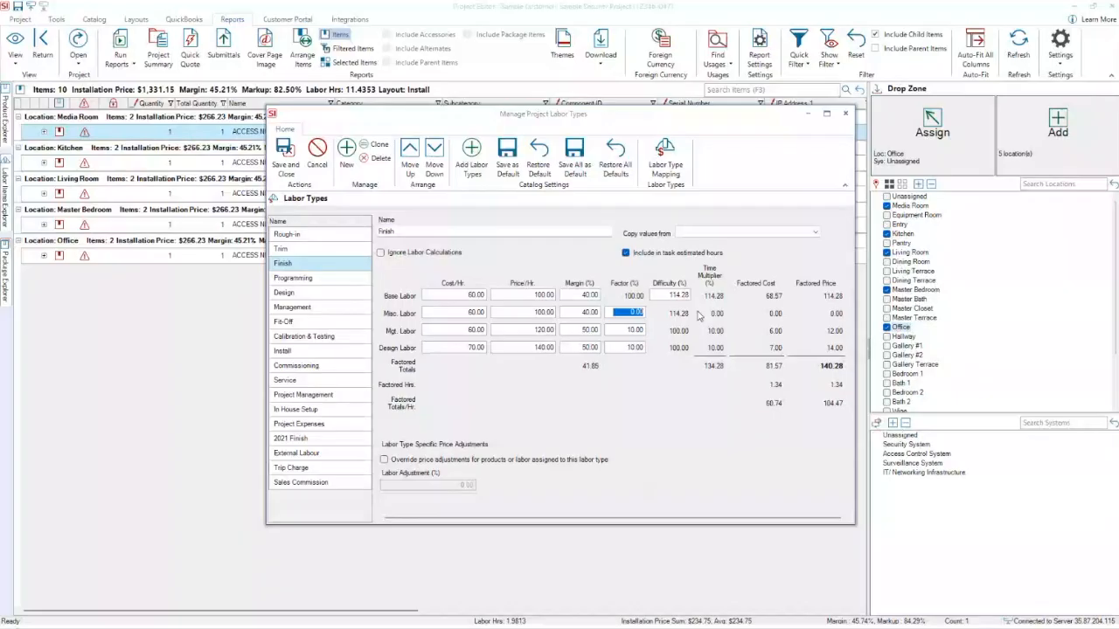
pyautogui.write('25')
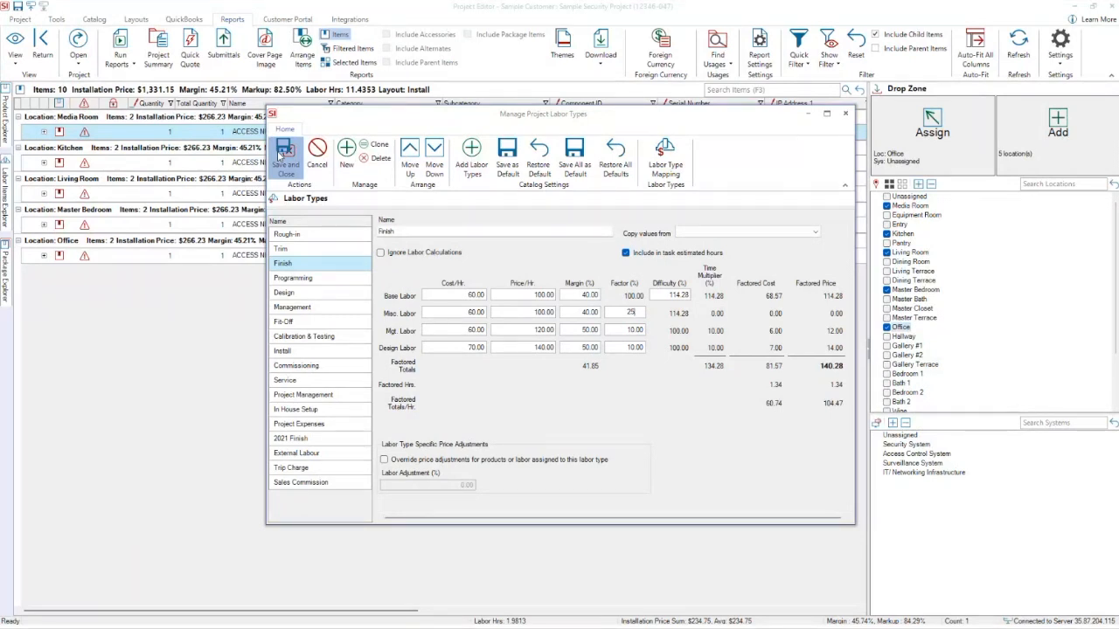
pyautogui.click(278, 154)
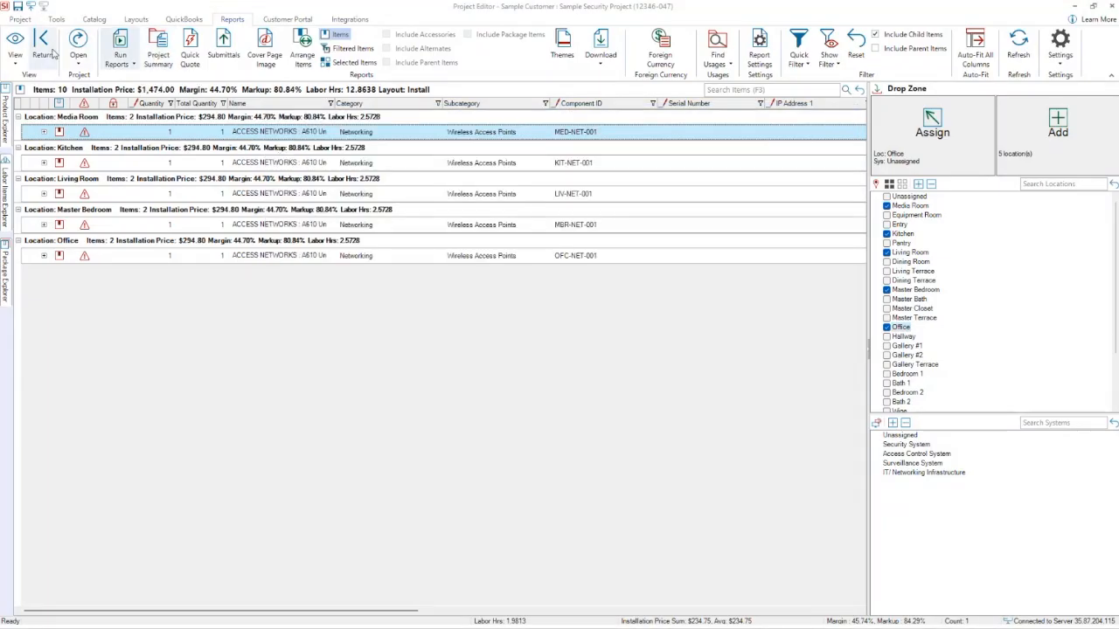
# - Examine the Finish row's base, misc., management and design labor hours in the Labor Type Summary
pyautogui.click(19, 50)
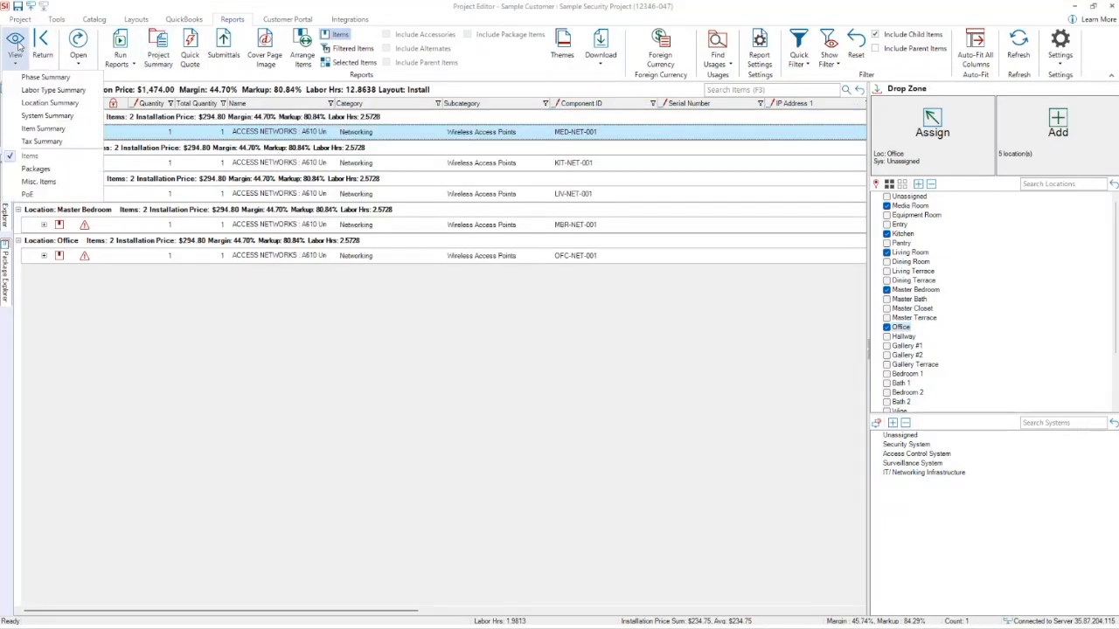
pyautogui.click(18, 90)
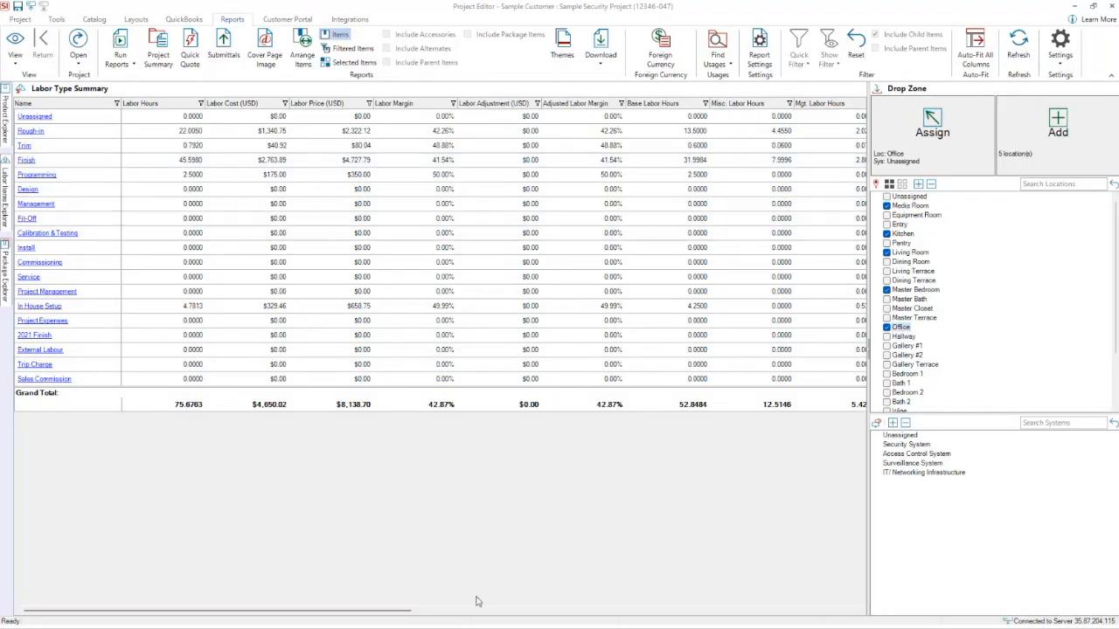
pyautogui.moveTo(388, 615); pyautogui.dragTo(424, 619)
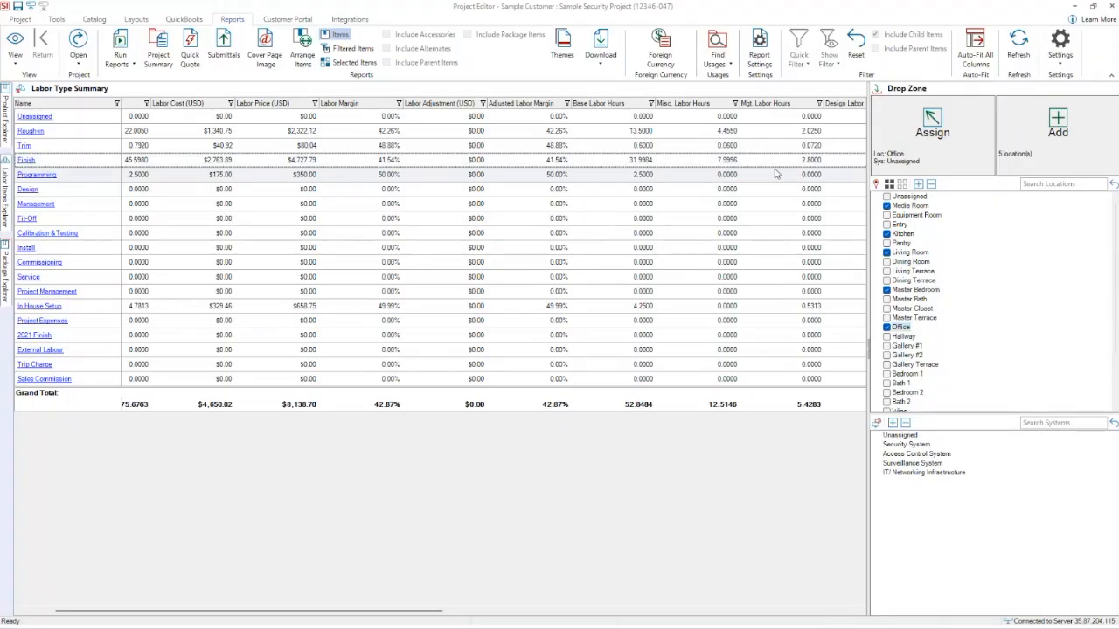
pyautogui.moveTo(408, 617); pyautogui.dragTo(452, 616)
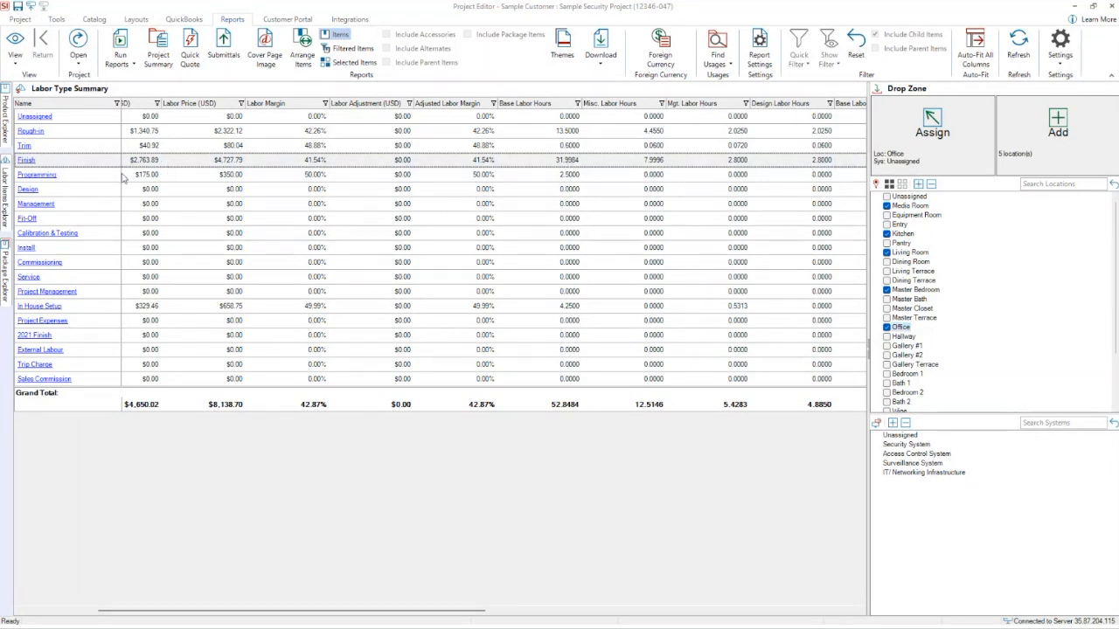
pyautogui.moveTo(392, 614)
pyautogui.mouseDown()
pyautogui.moveTo(434, 624)
pyautogui.moveTo(393, 626)
pyautogui.mouseUp()
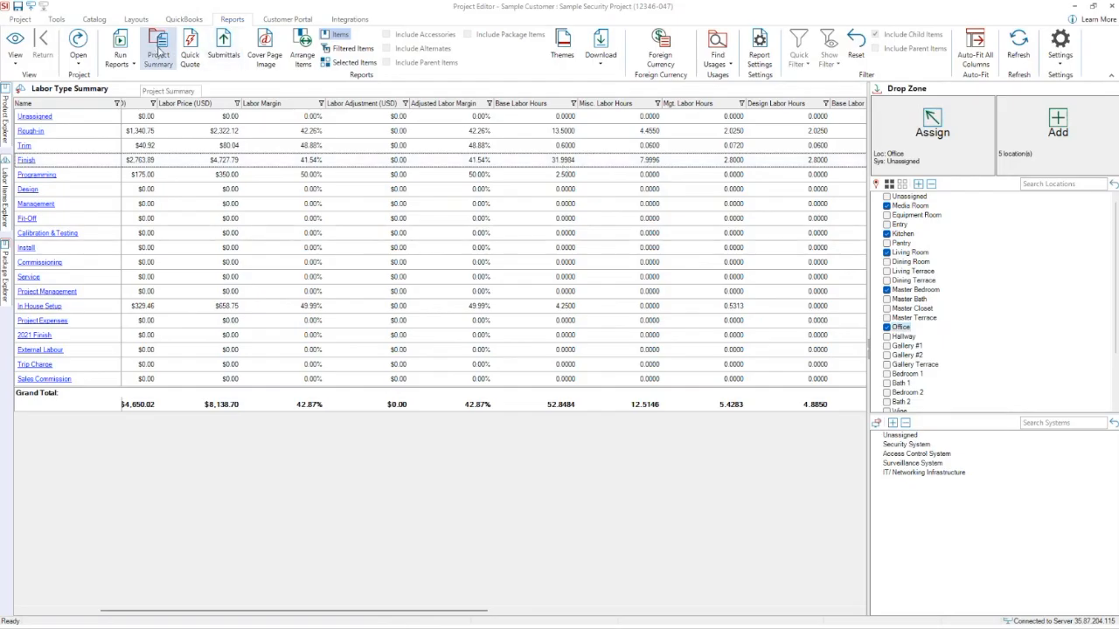
# - Compare the Finish Installation hours with the design and management totals in a new Project Summary report, and close it
pyautogui.click(159, 52)
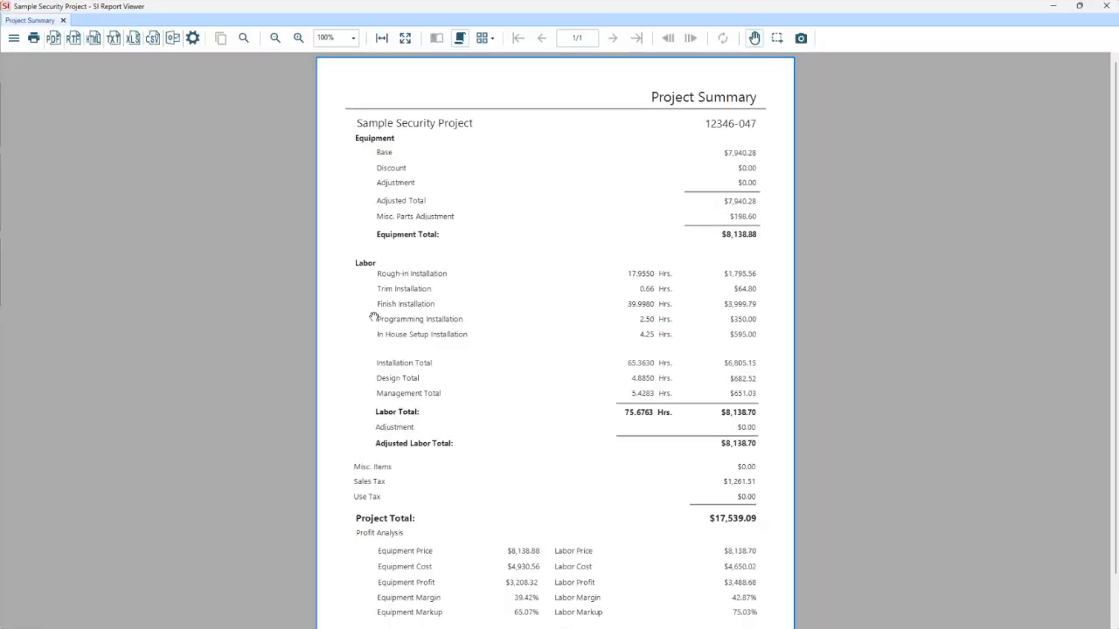
pyautogui.scroll(5, 599, 337)
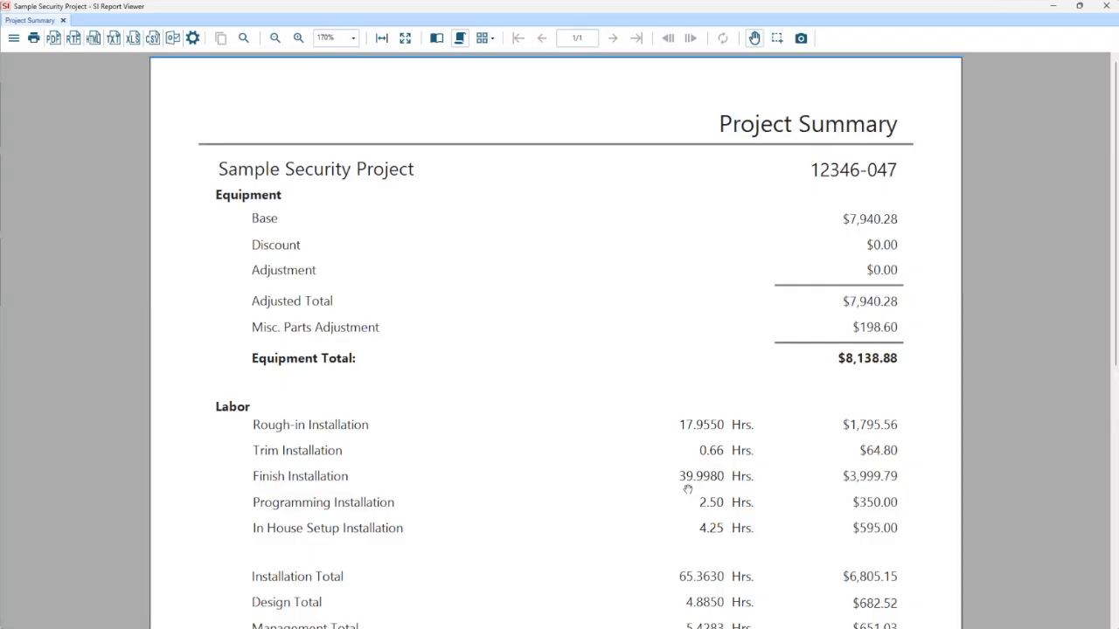
pyautogui.click(1105, 6)
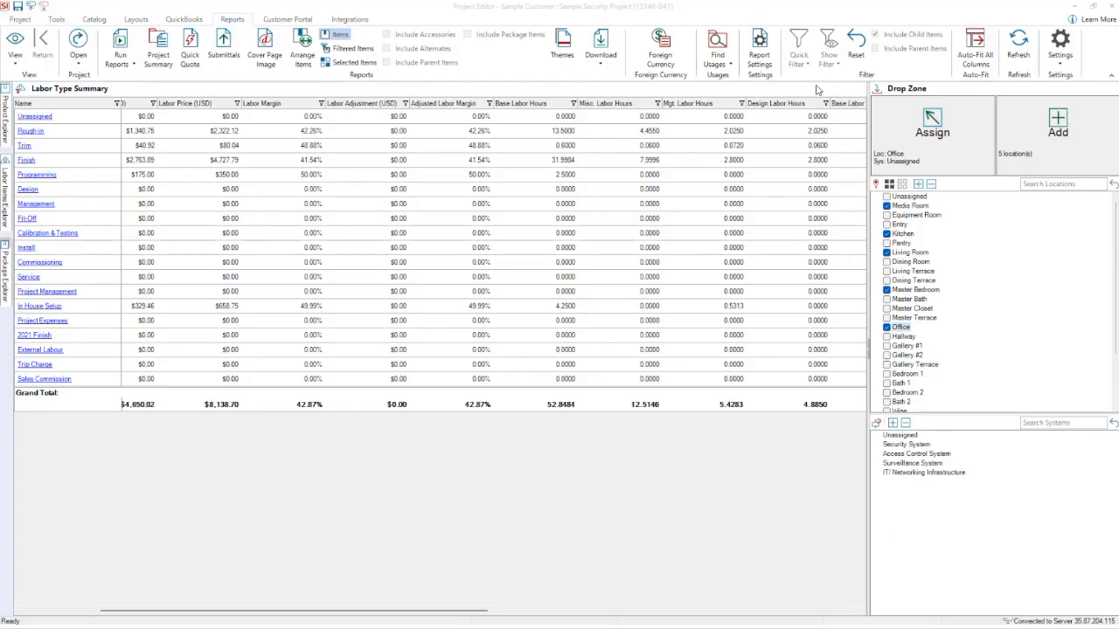
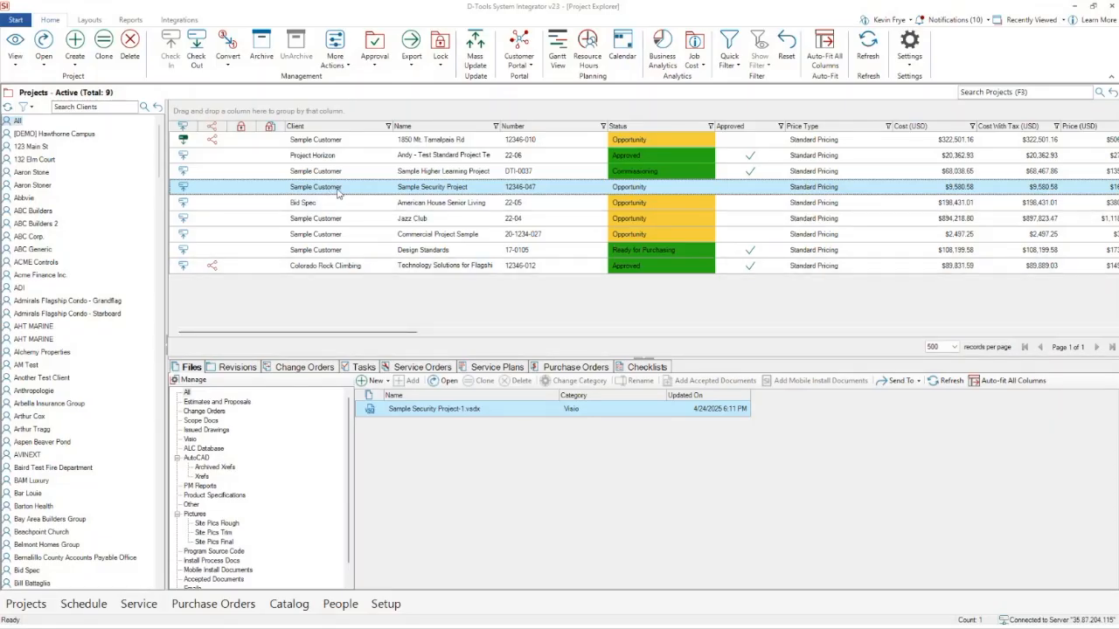
# - Check out the Colorado Rock Climbing project using the server copy and open its Colorado Climbing AV Bid Set.vsdx drawing
pyautogui.click(354, 252)
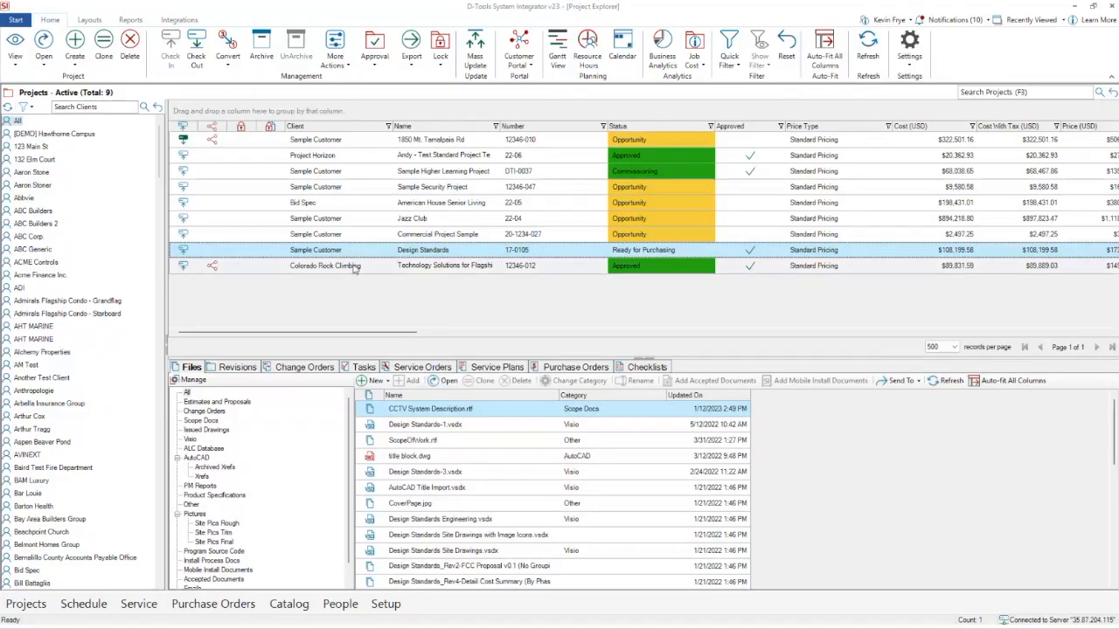
pyautogui.click(354, 267)
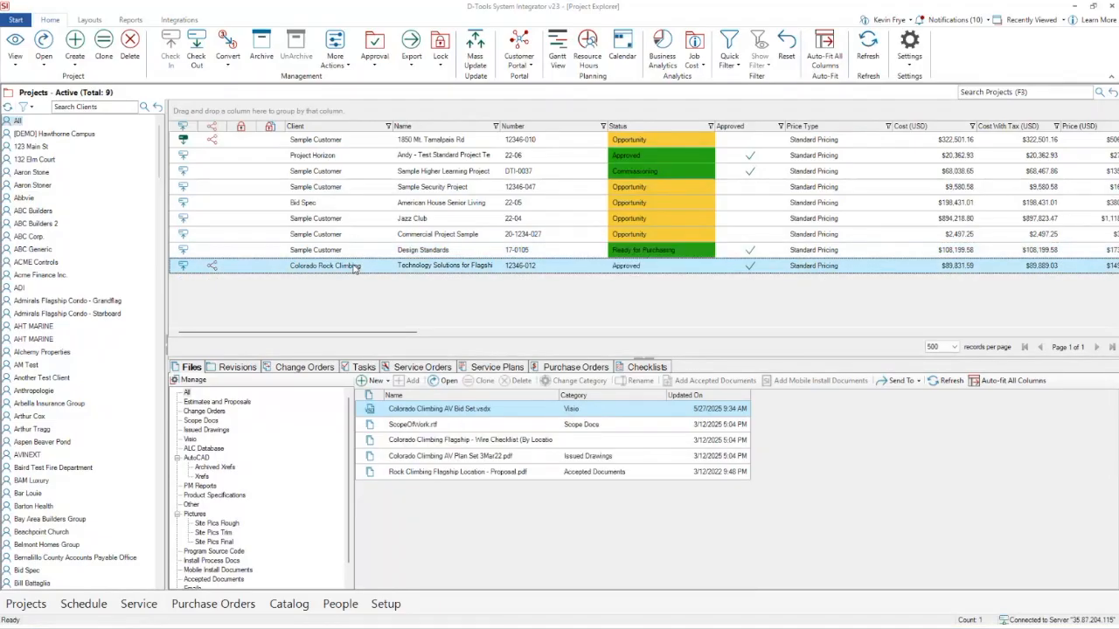
pyautogui.doubleClick(423, 411)
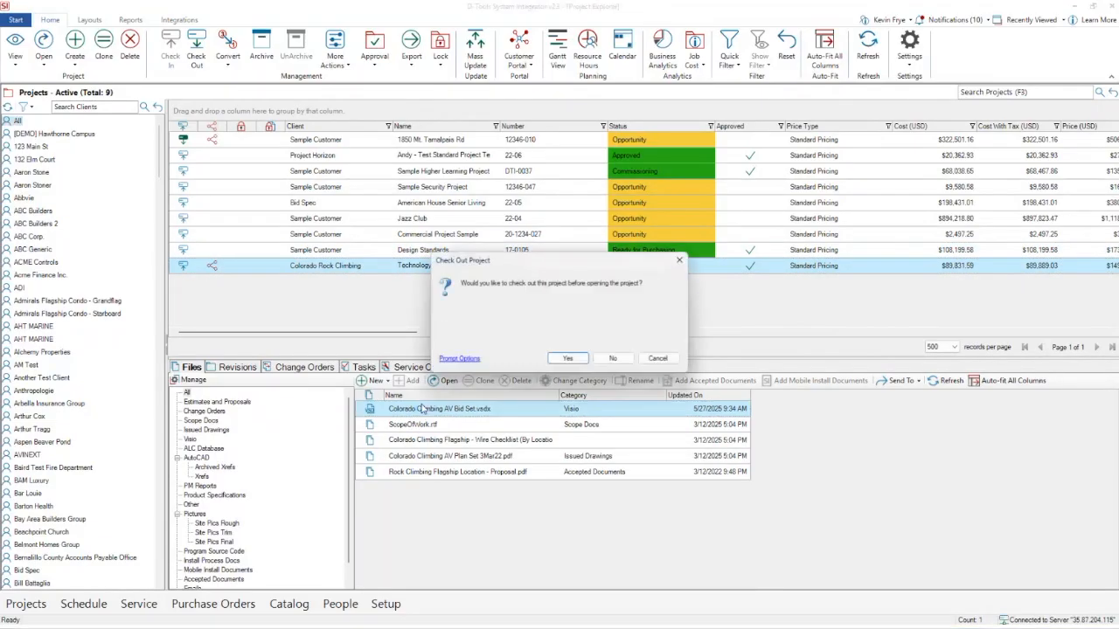
pyautogui.click(559, 362)
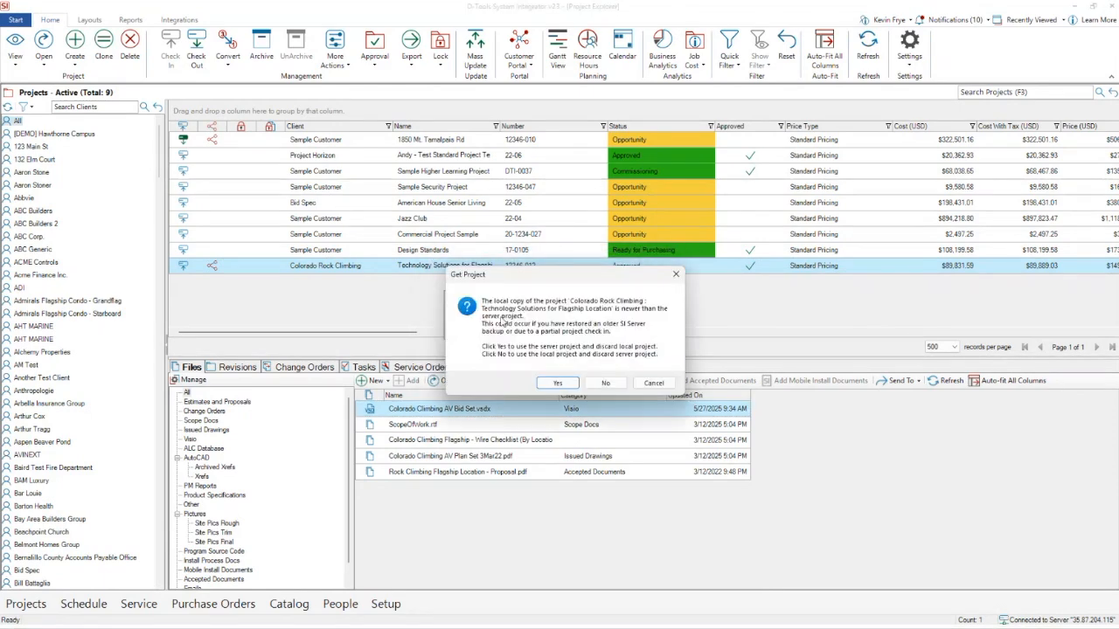
pyautogui.click(560, 384)
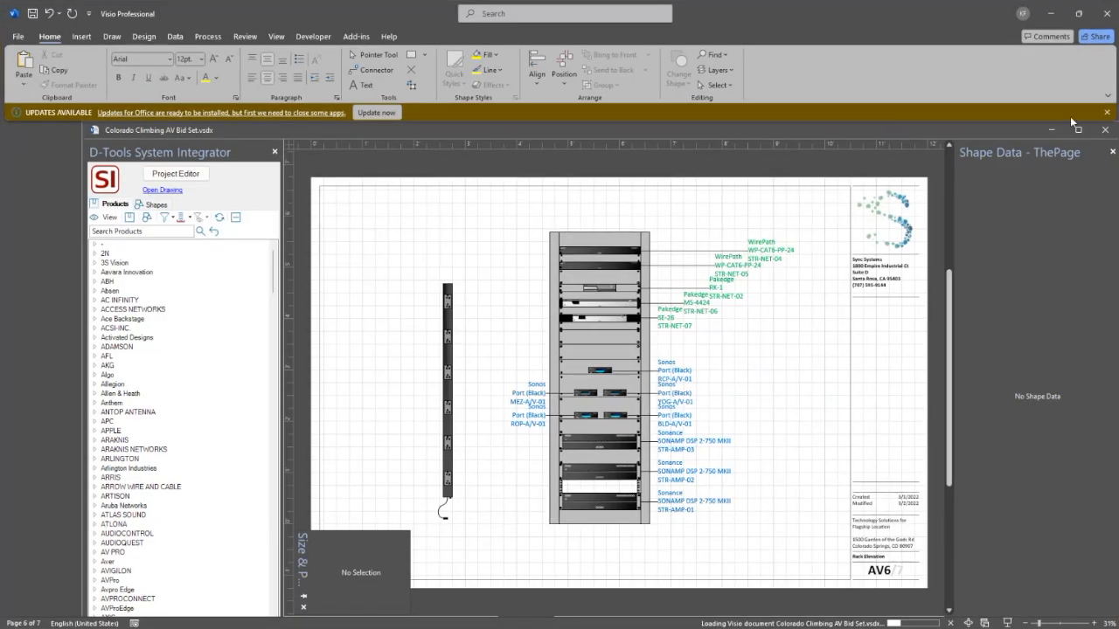
# - Dismiss the Office update notice in Visio, and maximize the project editor with a slightly wider item list
pyautogui.click(1107, 113)
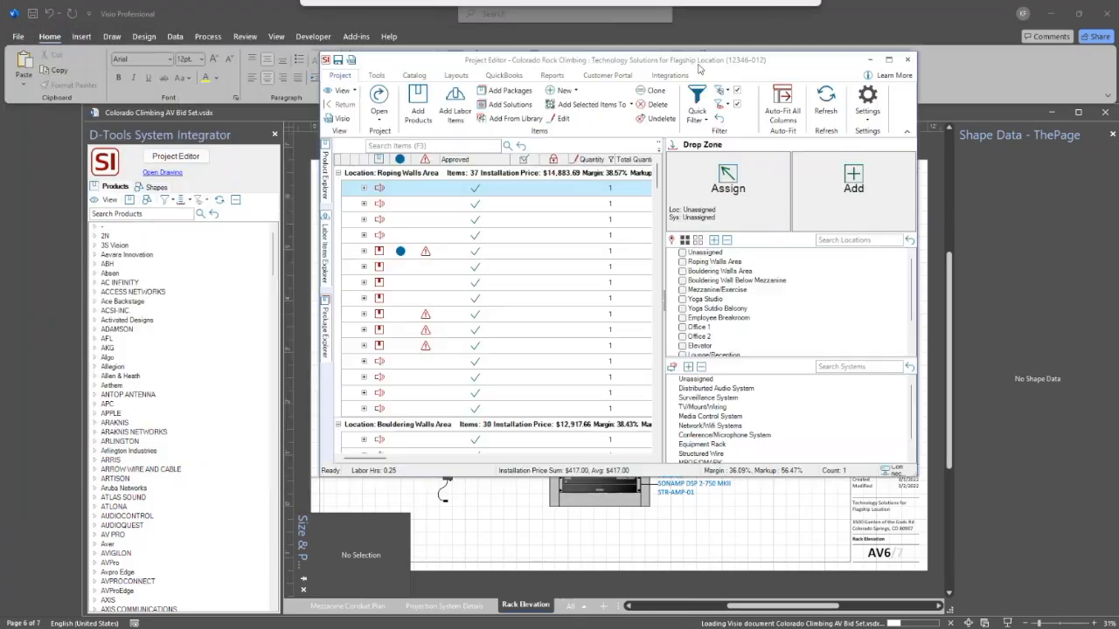
pyautogui.click(888, 60)
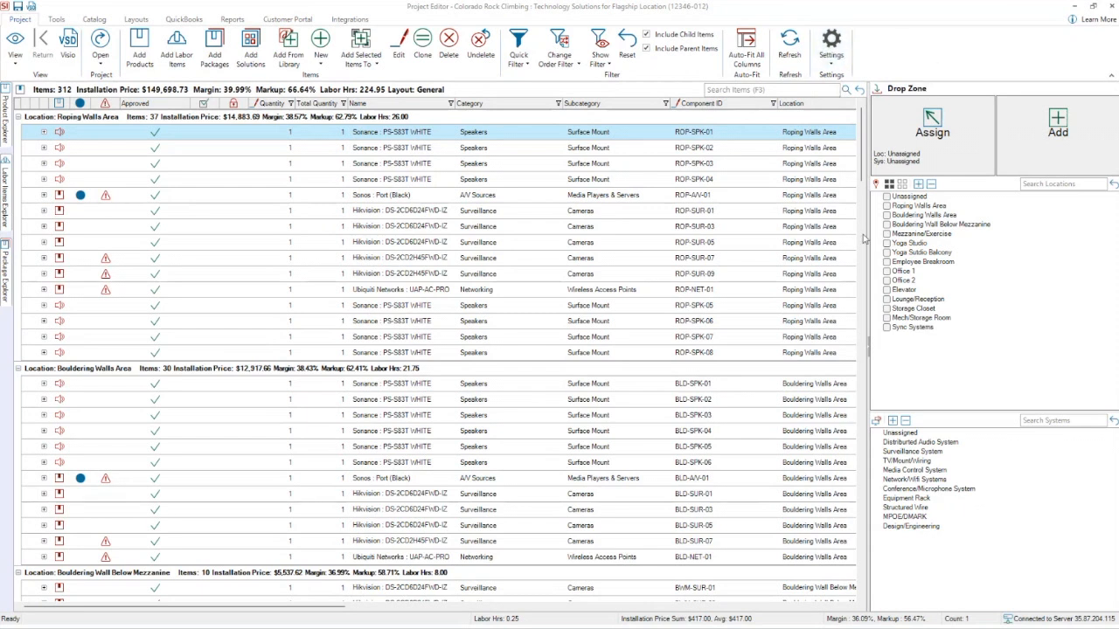
pyautogui.moveTo(867, 237); pyautogui.dragTo(882, 245)
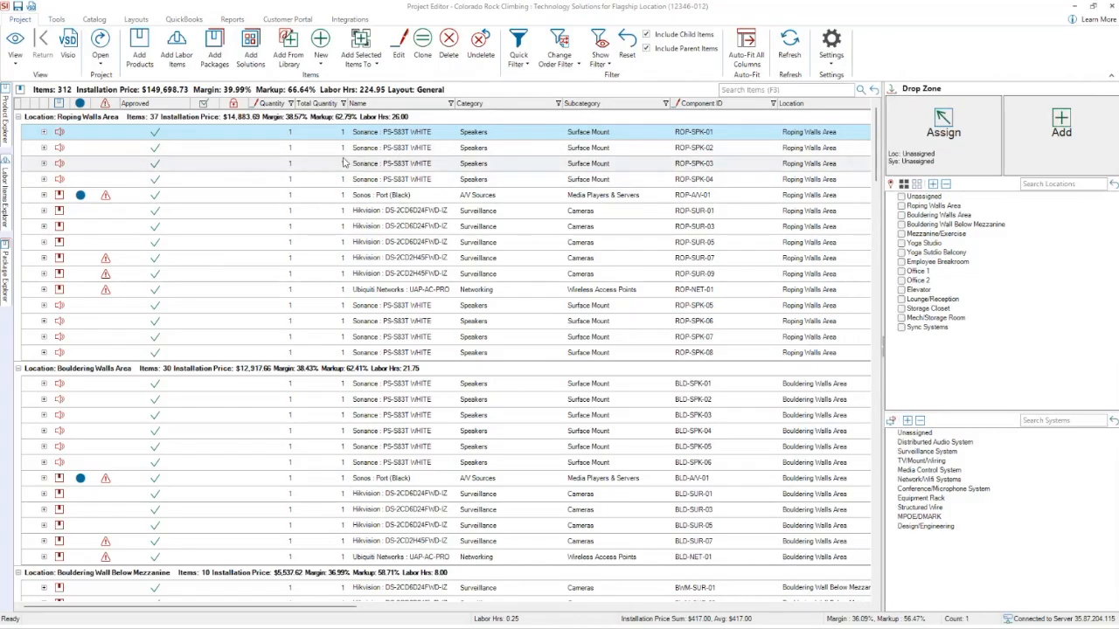
# - Review the general and specification data of speaker ROP-SPK-01, including its Dispersion field, and close it without saving
pyautogui.doubleClick(400, 136)
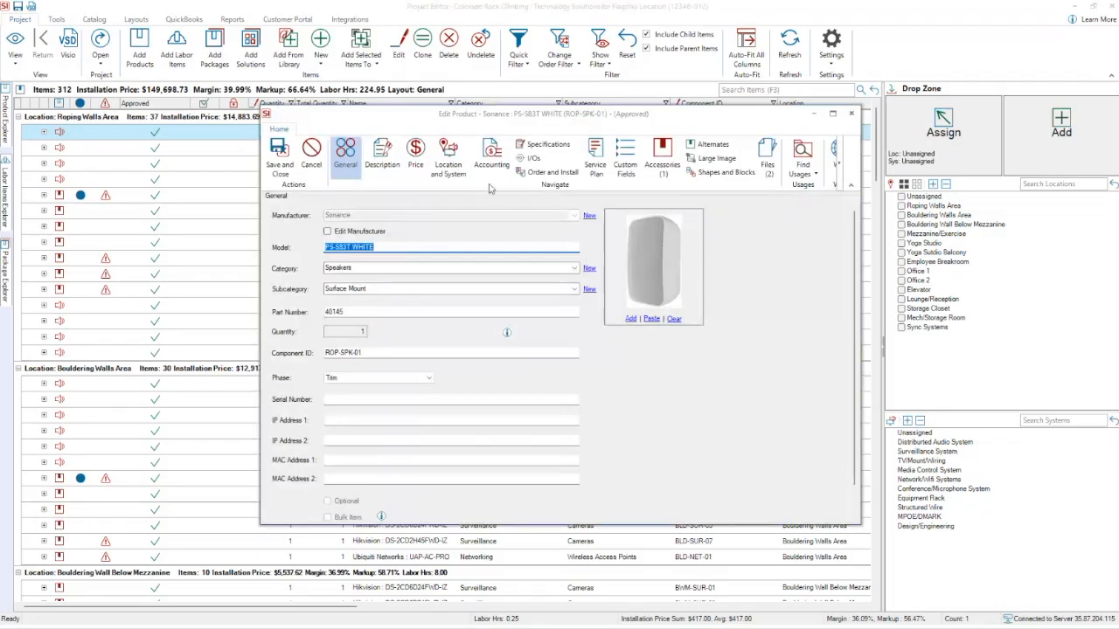
pyautogui.click(541, 149)
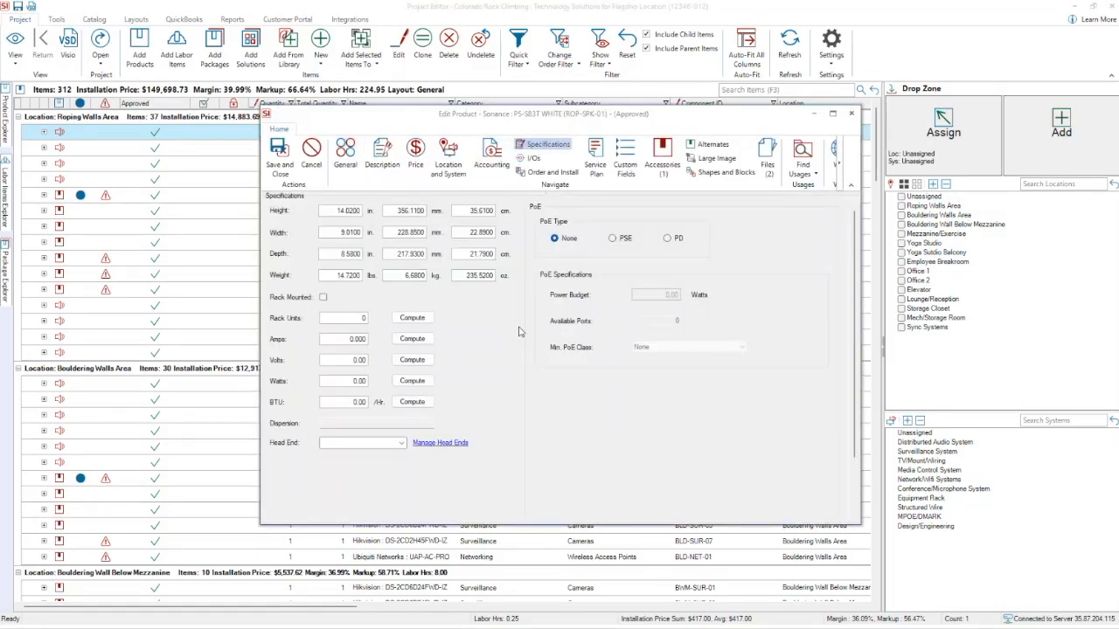
pyautogui.click(359, 425)
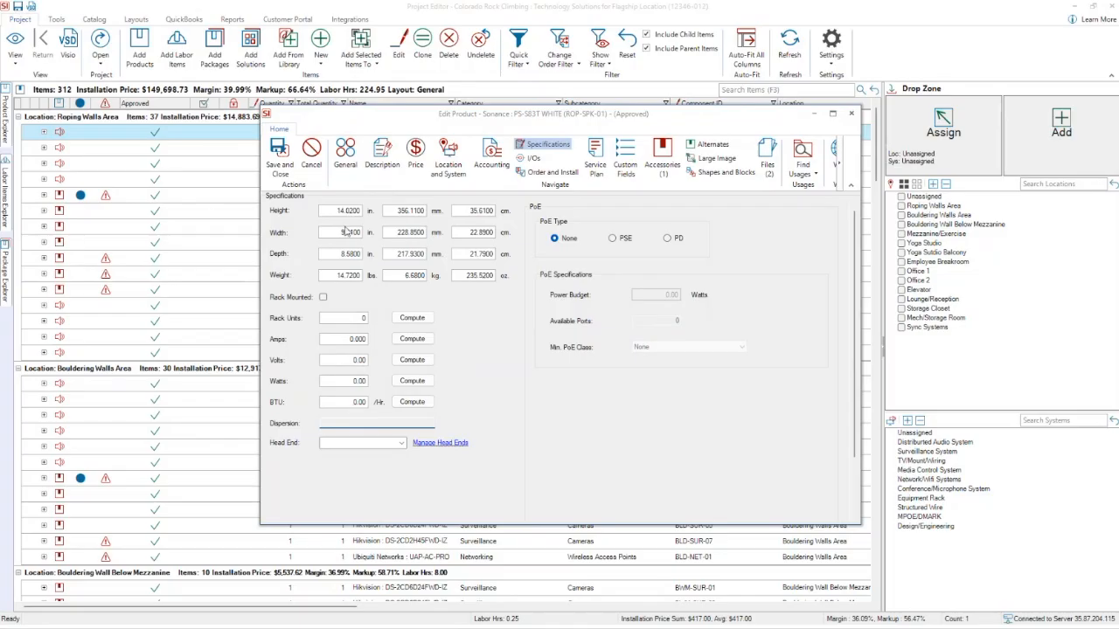
pyautogui.click(346, 164)
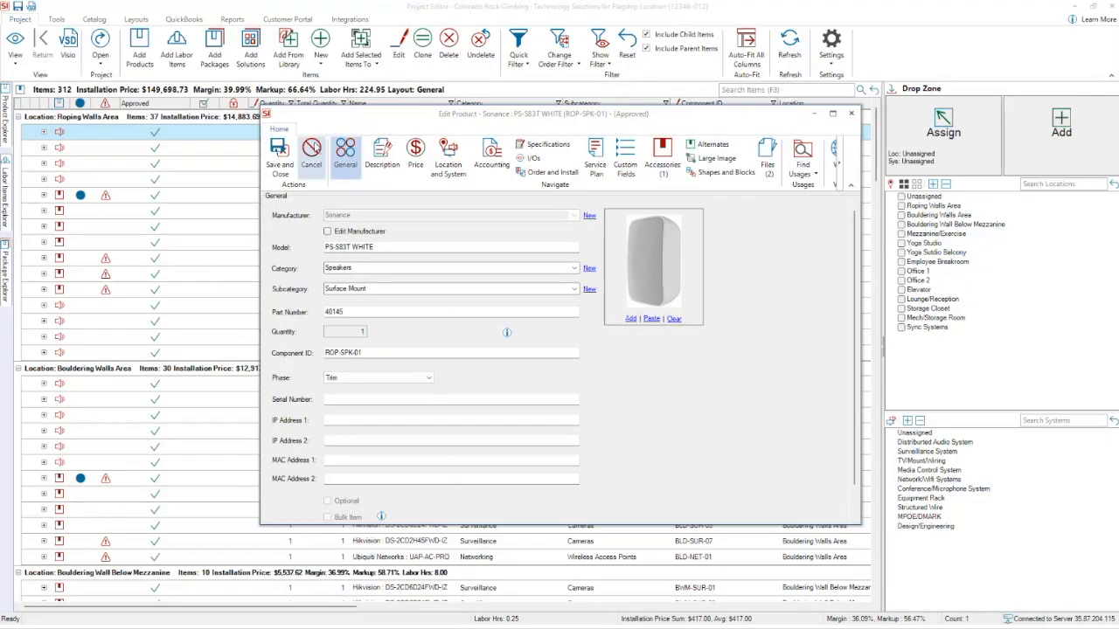
pyautogui.click(539, 147)
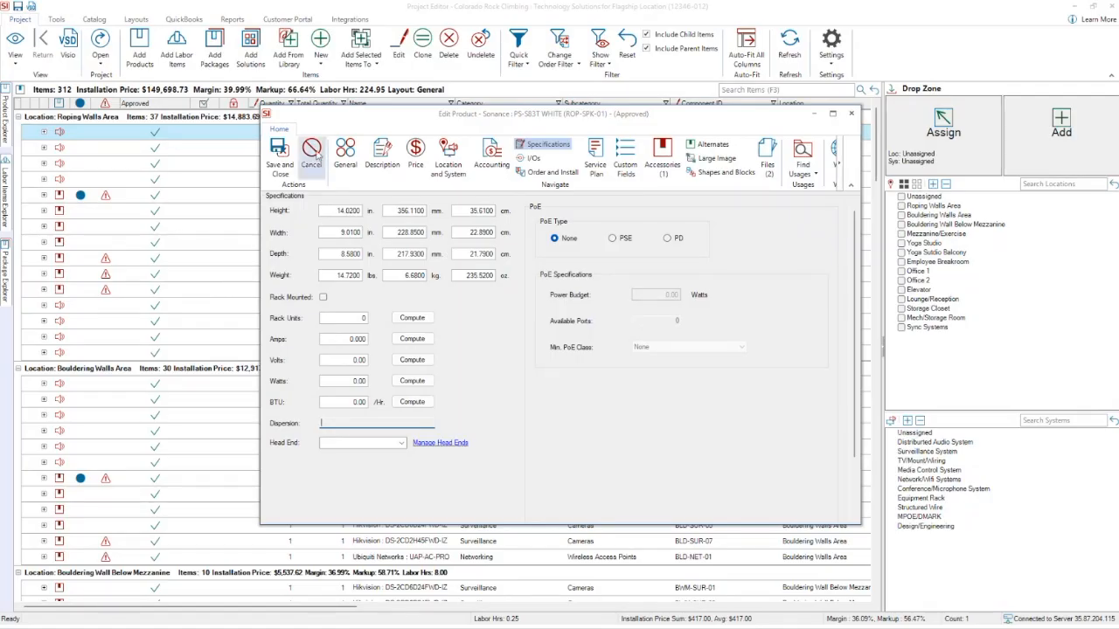
pyautogui.click(317, 153)
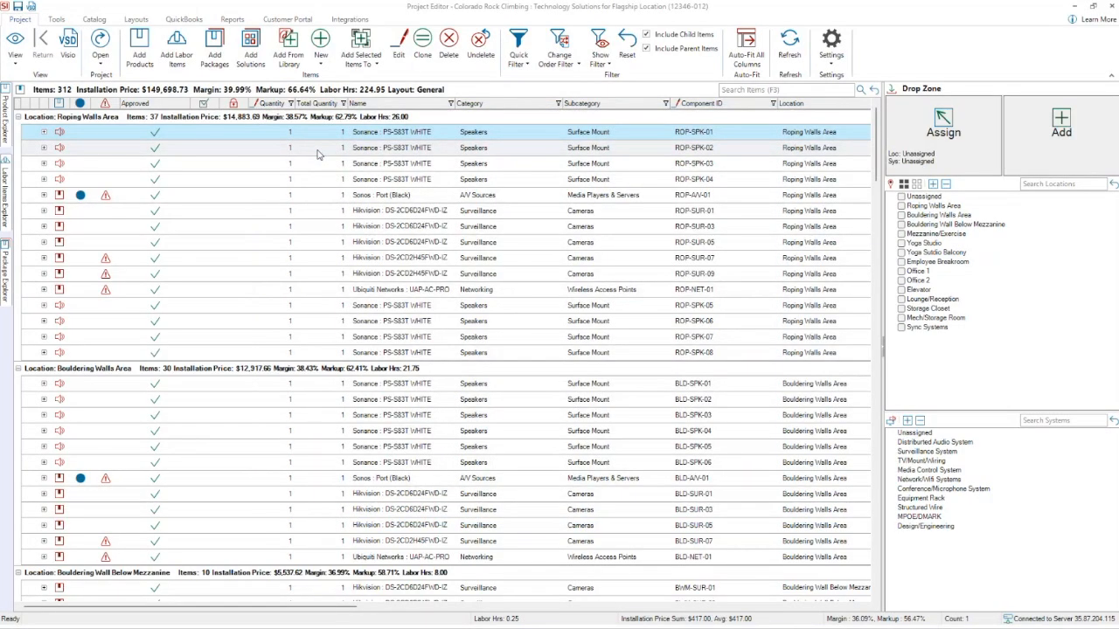
# - Switch to the Visio drawing and select camera ROP-SUR-07 on the Mezzanine Conduit Plan page
pyautogui.doubleClick(368, 133)
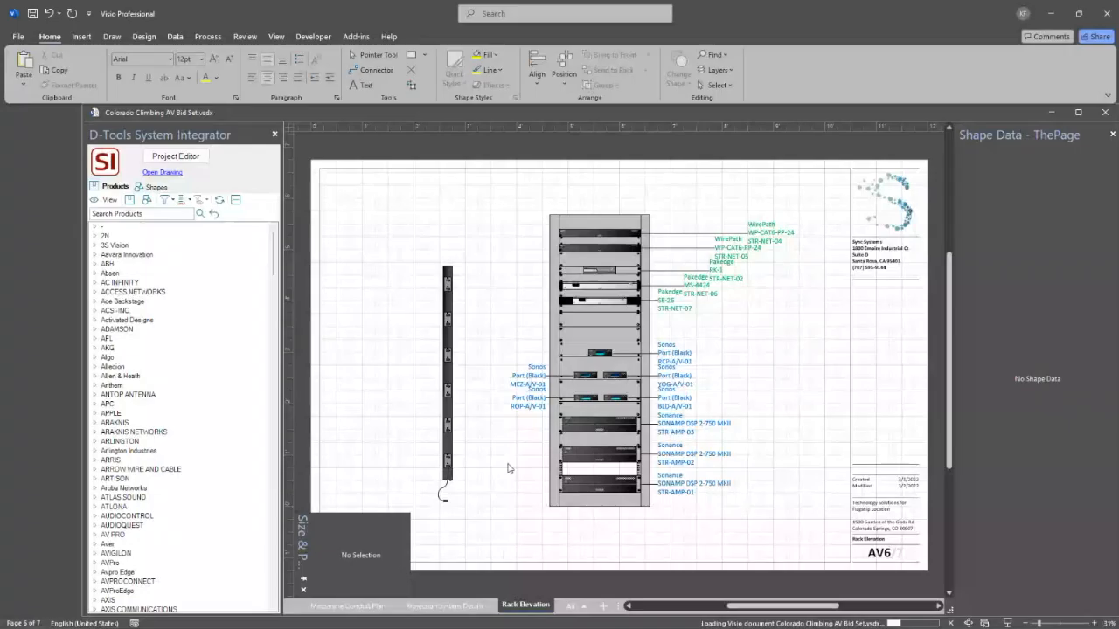
pyautogui.click(350, 605)
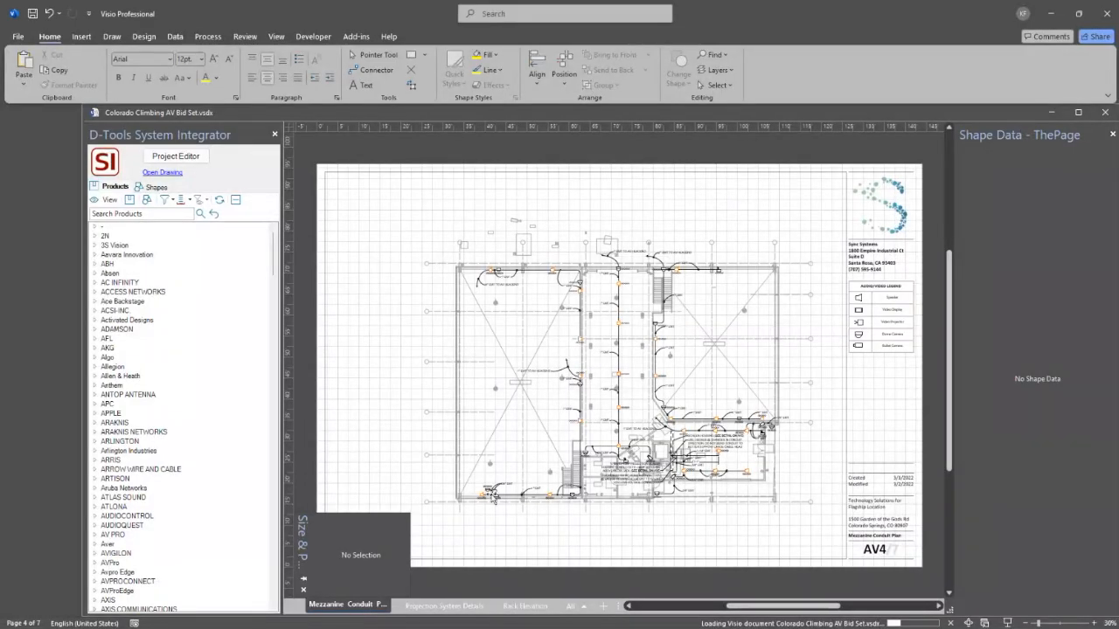
pyautogui.click(549, 496)
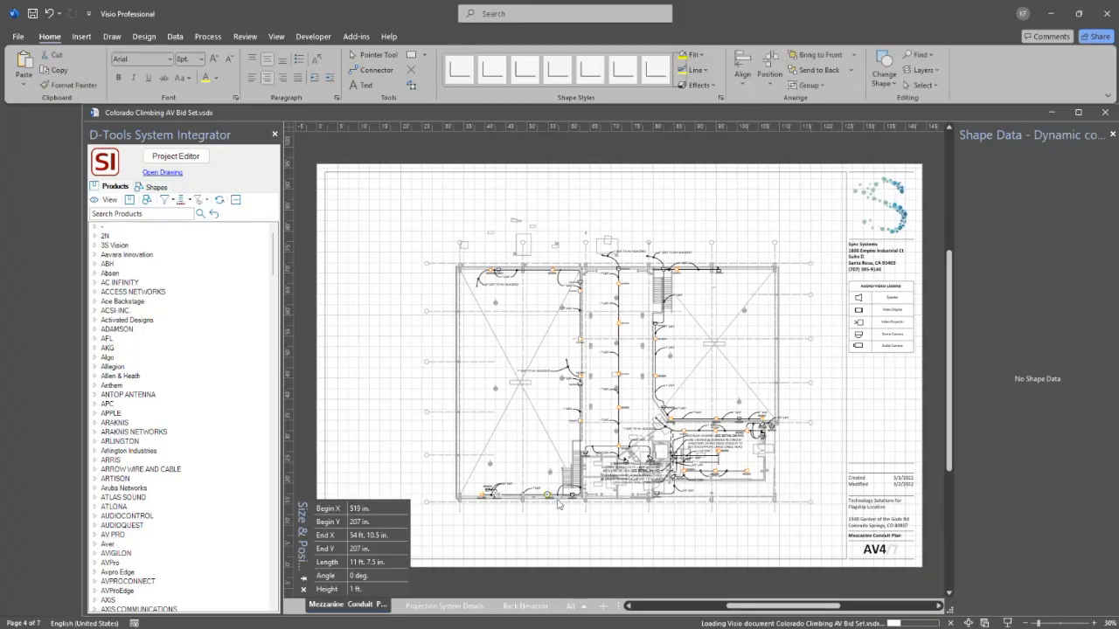
pyautogui.scroll(8, 554, 513)
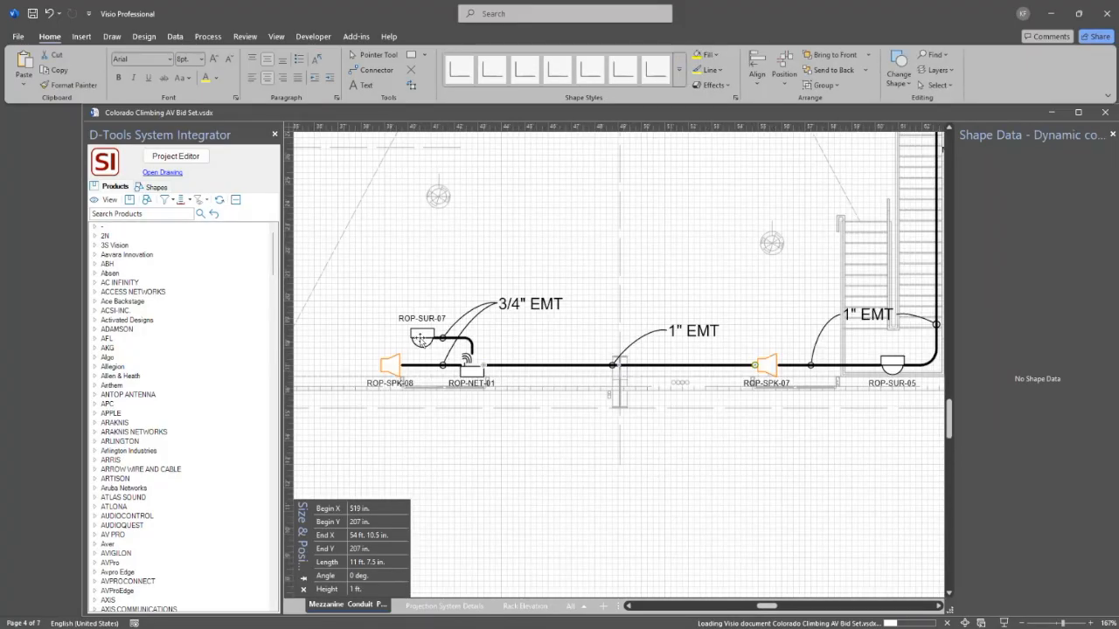
pyautogui.scroll(-2, 421, 339)
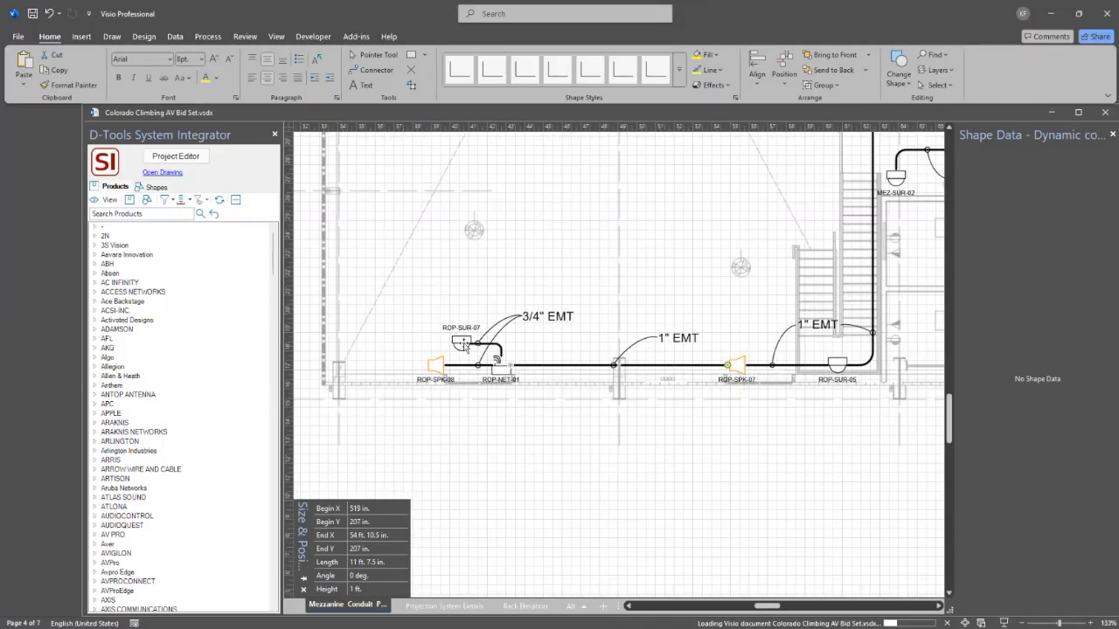
pyautogui.click(461, 346)
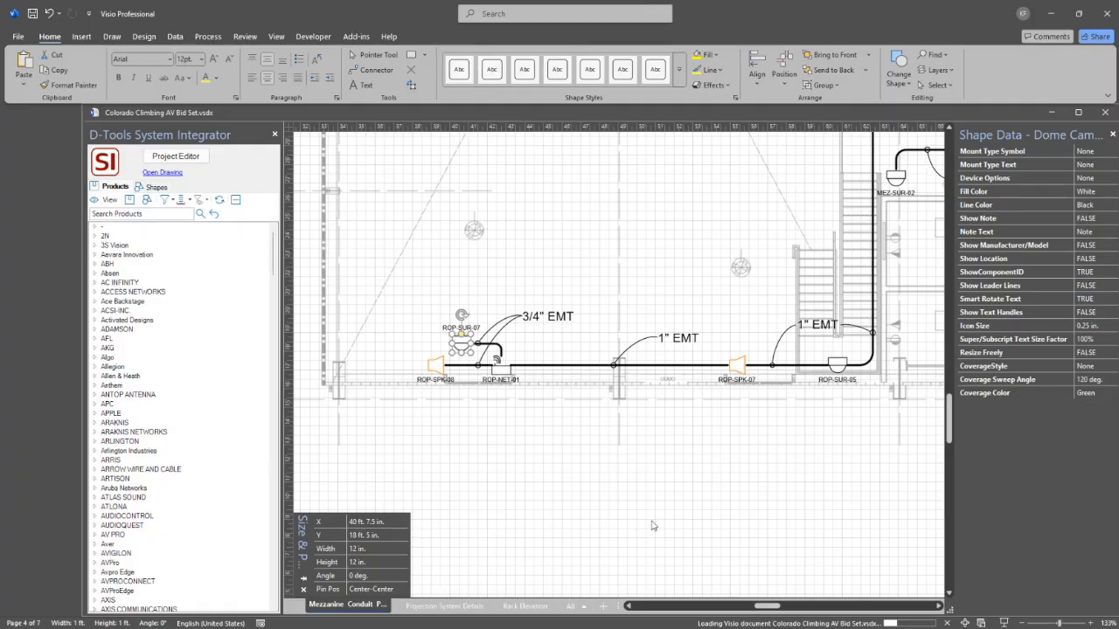
# - Close the Shape Data window and reopen it for camera ROP-SUR-07
pyautogui.click(591, 483)
pyautogui.click(1112, 133)
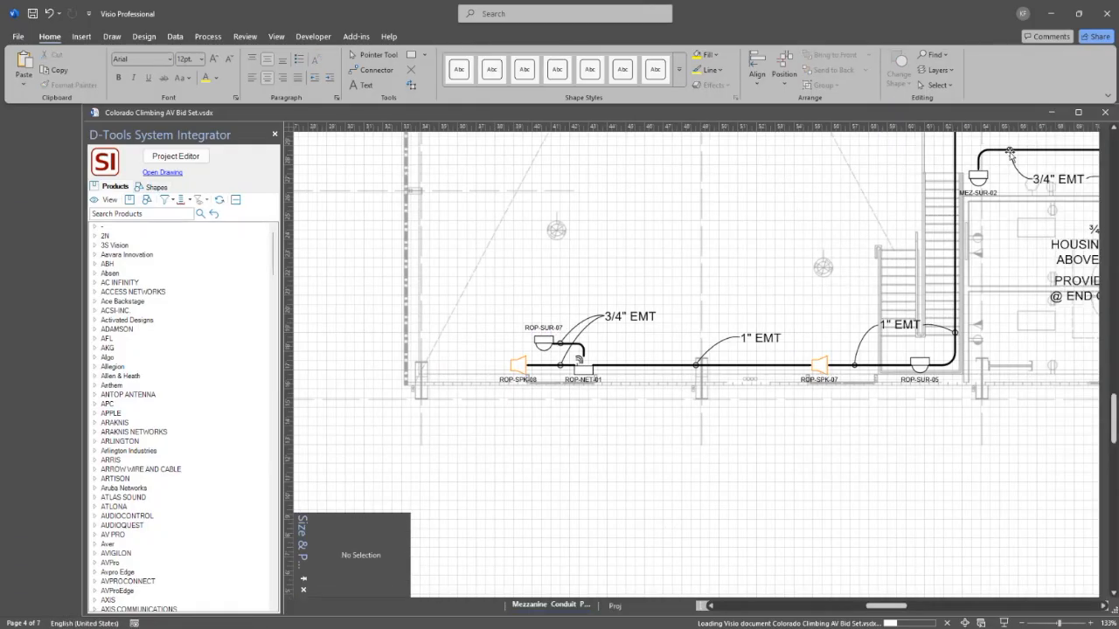
pyautogui.rightClick(547, 350)
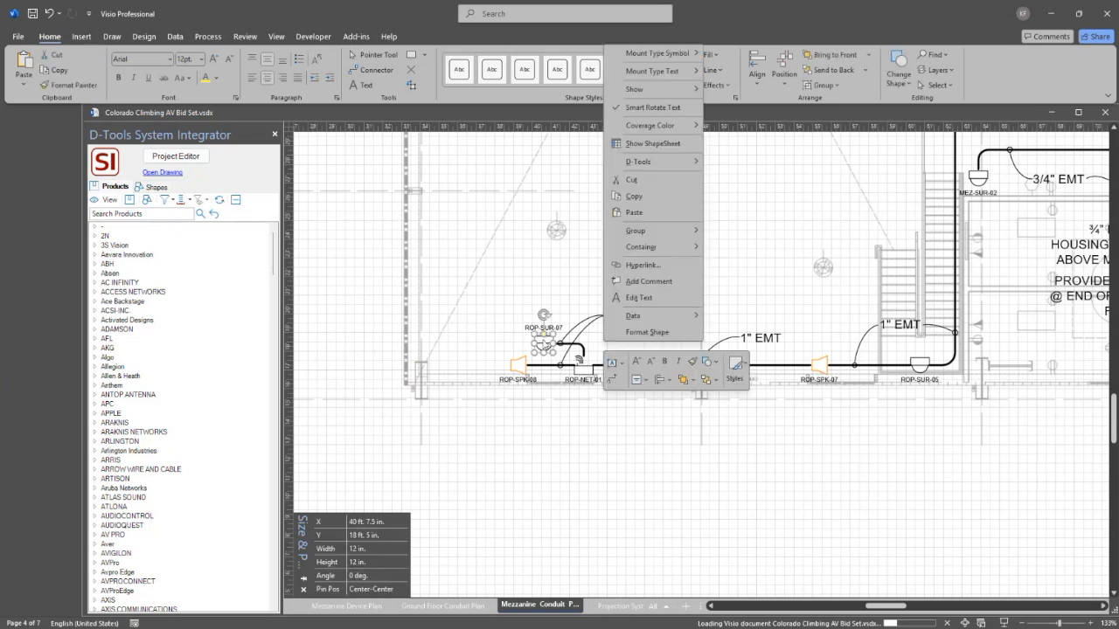
pyautogui.moveTo(632, 320)
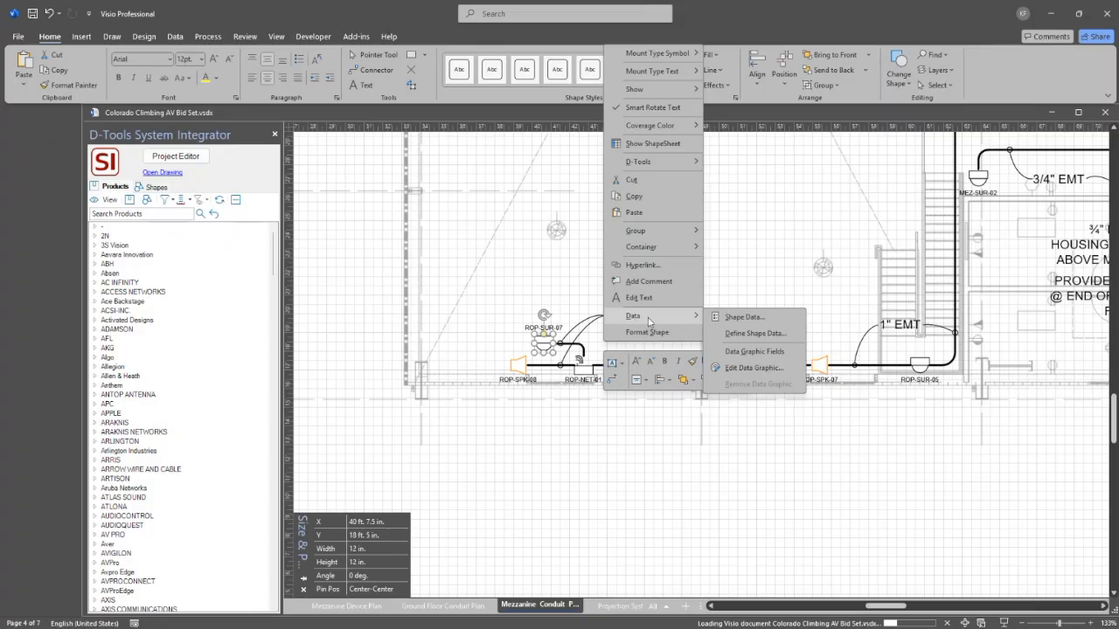
pyautogui.click(744, 321)
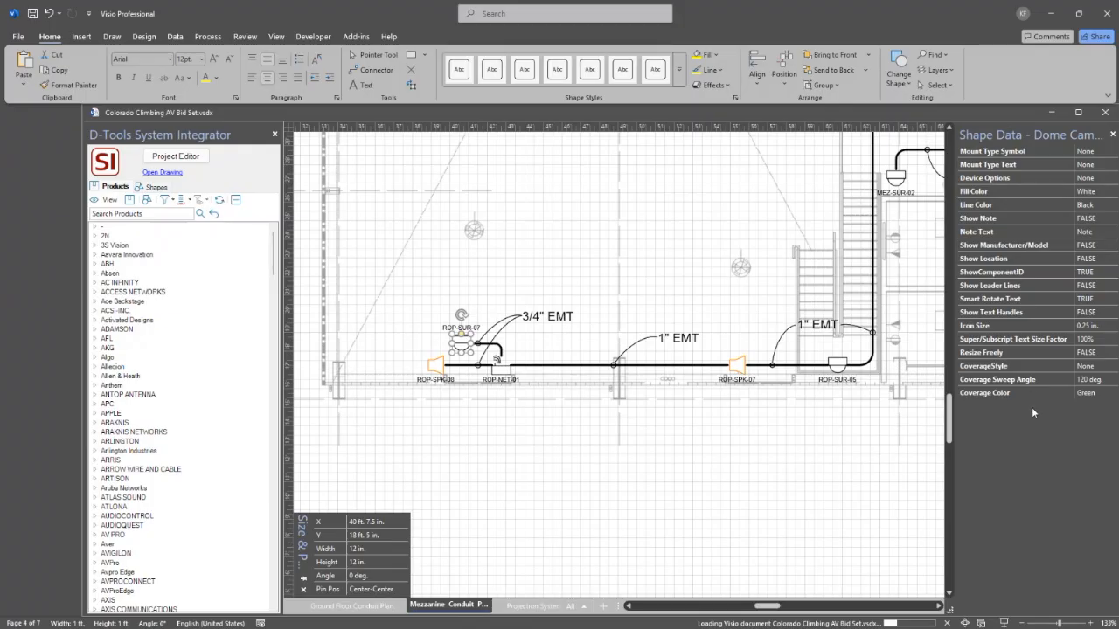
# - Compare the shape data fields of camera ROP-SUR-07 with those of speaker ROP-SPK-08
pyautogui.click(682, 465)
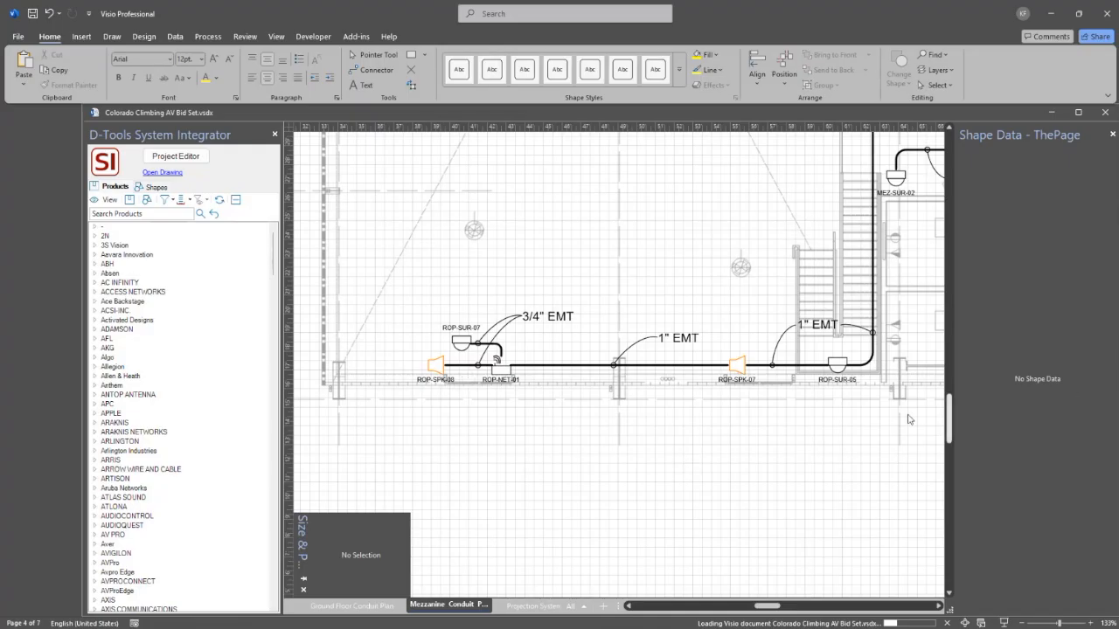
pyautogui.click(460, 343)
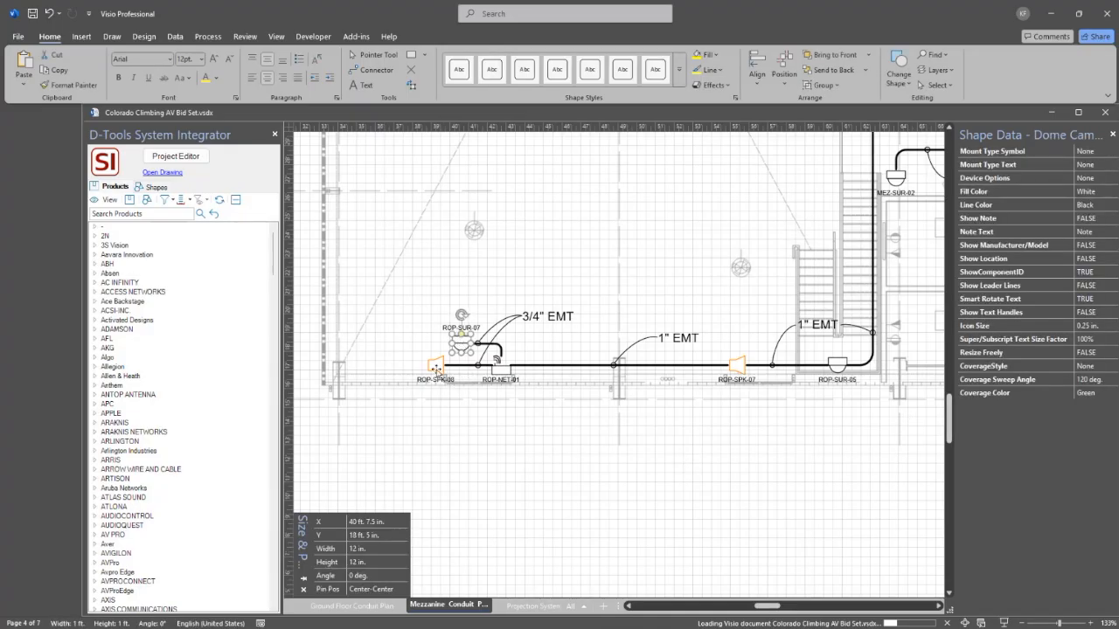
pyautogui.click(435, 368)
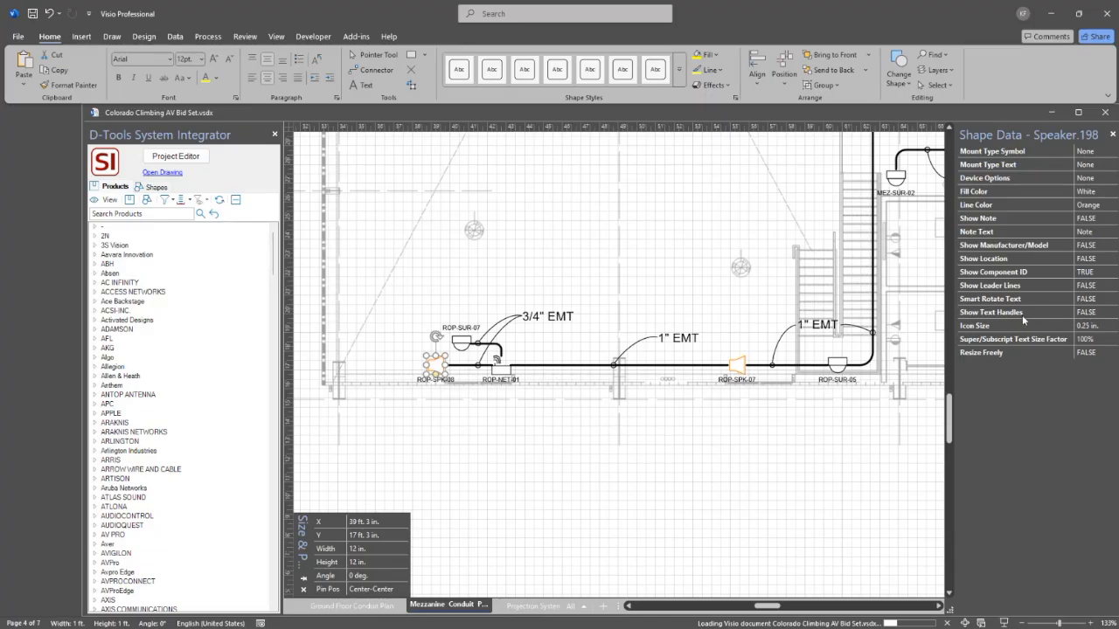
# - Set camera ROP-SUR-07's coverage style to Line & Fill, and stretch its coverage area up and to the right across the room
pyautogui.click(459, 343)
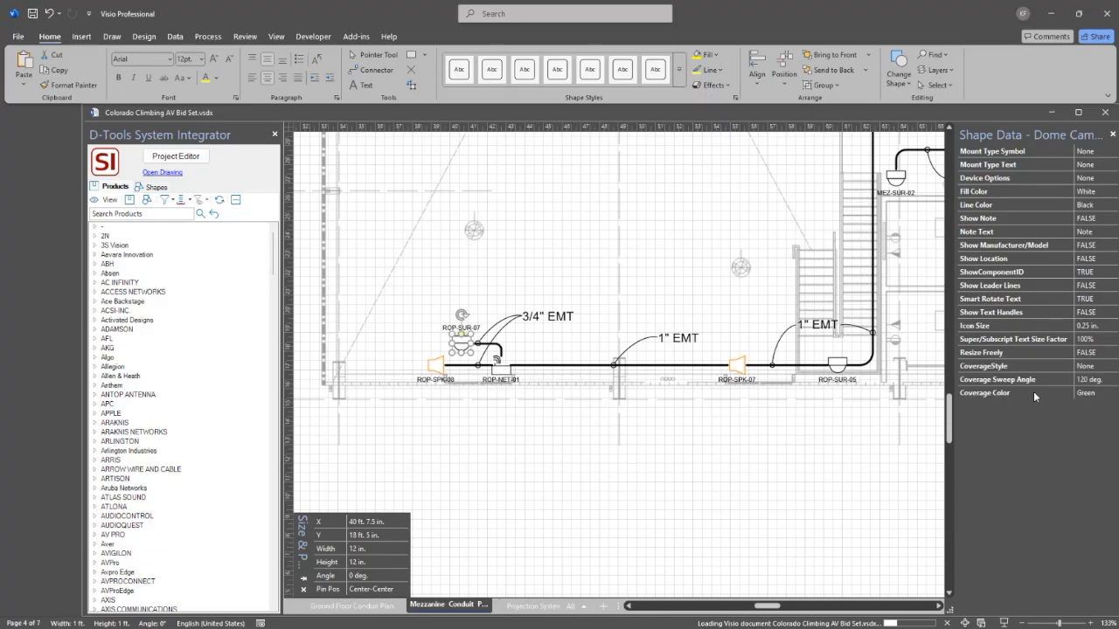
pyautogui.click(1113, 367)
pyautogui.click(1113, 368)
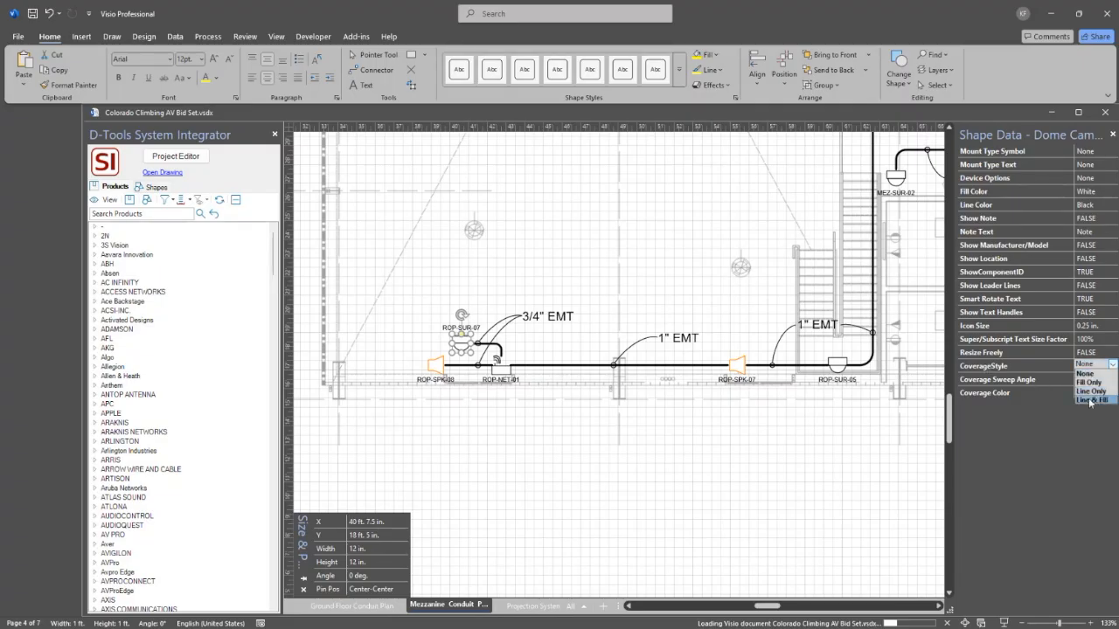
pyautogui.click(1090, 400)
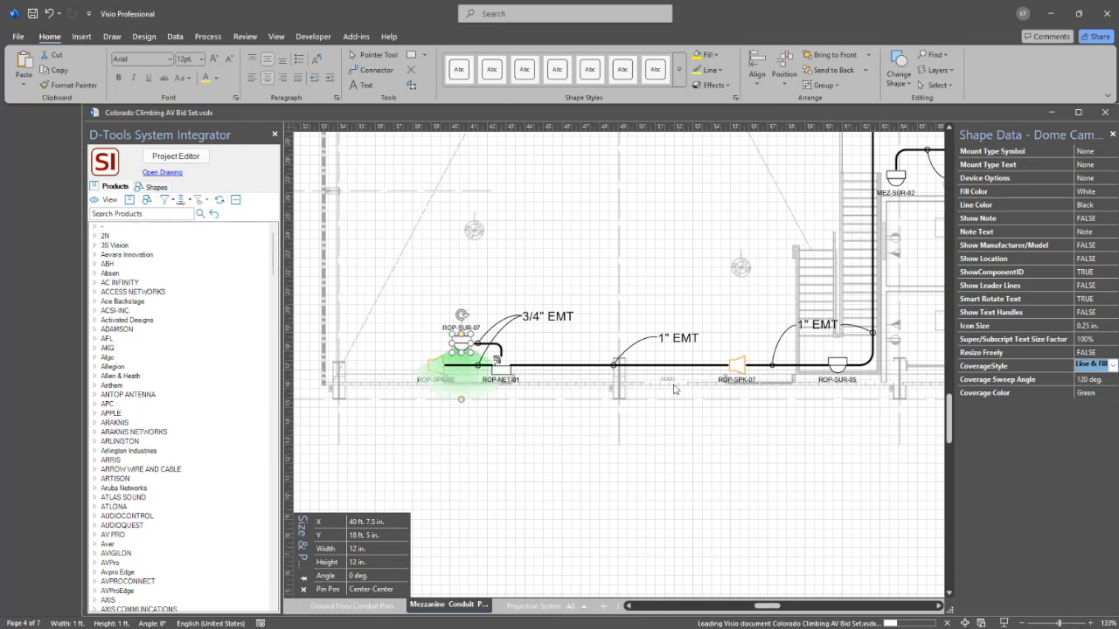
pyautogui.moveTo(461, 400); pyautogui.dragTo(594, 133)
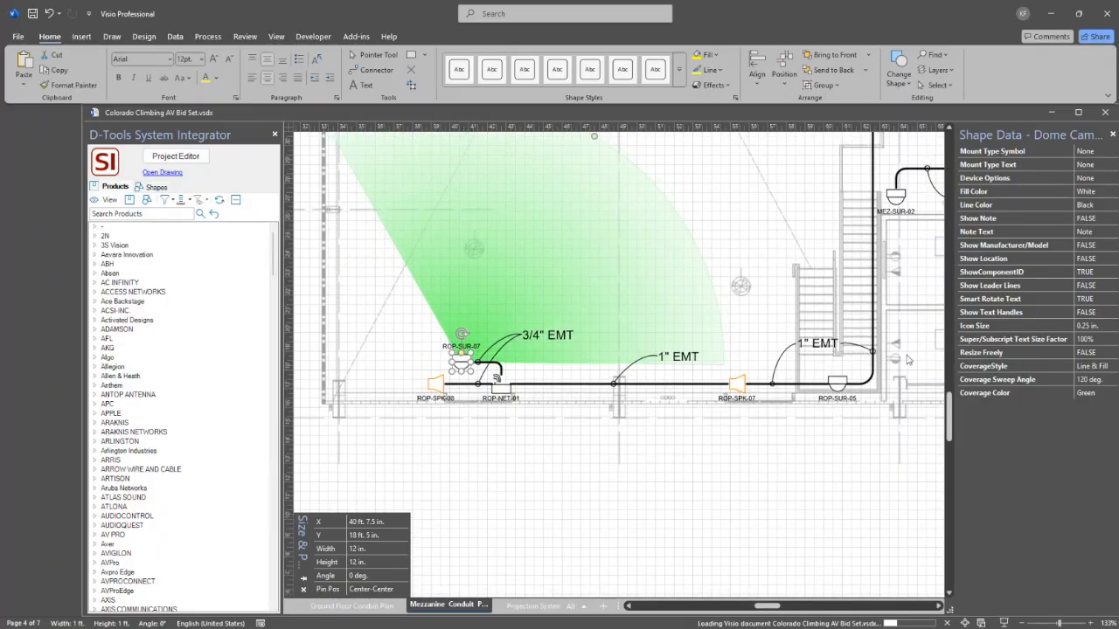
# - Set the coverage sweep angle of camera ROP-SUR-07 to 90 deg
pyautogui.click(1091, 379)
pyautogui.click(1112, 377)
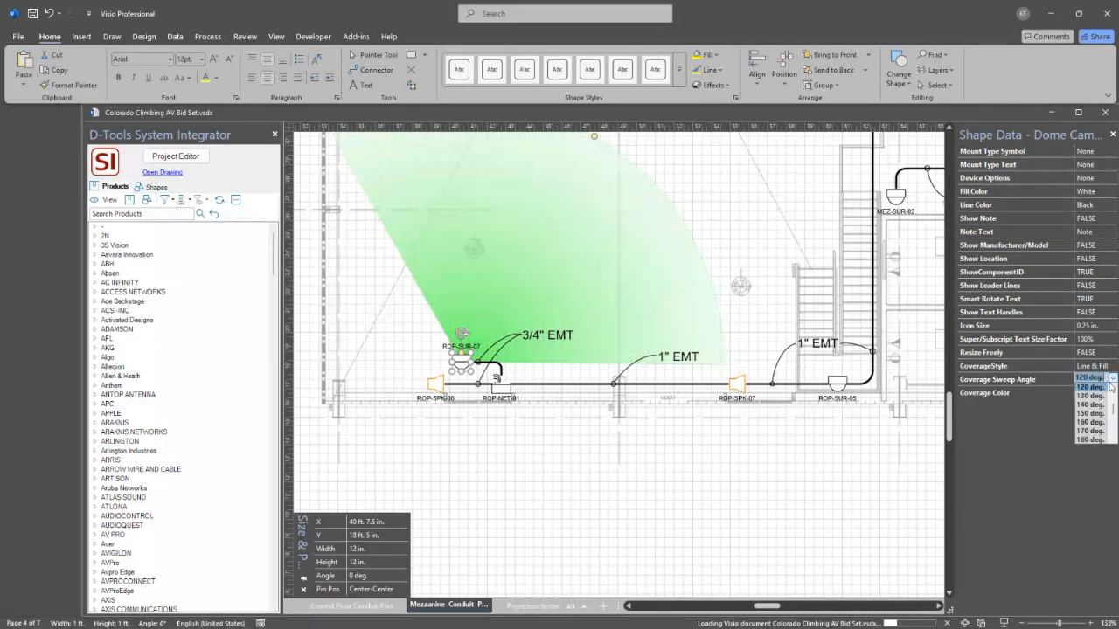
pyautogui.click(1113, 389)
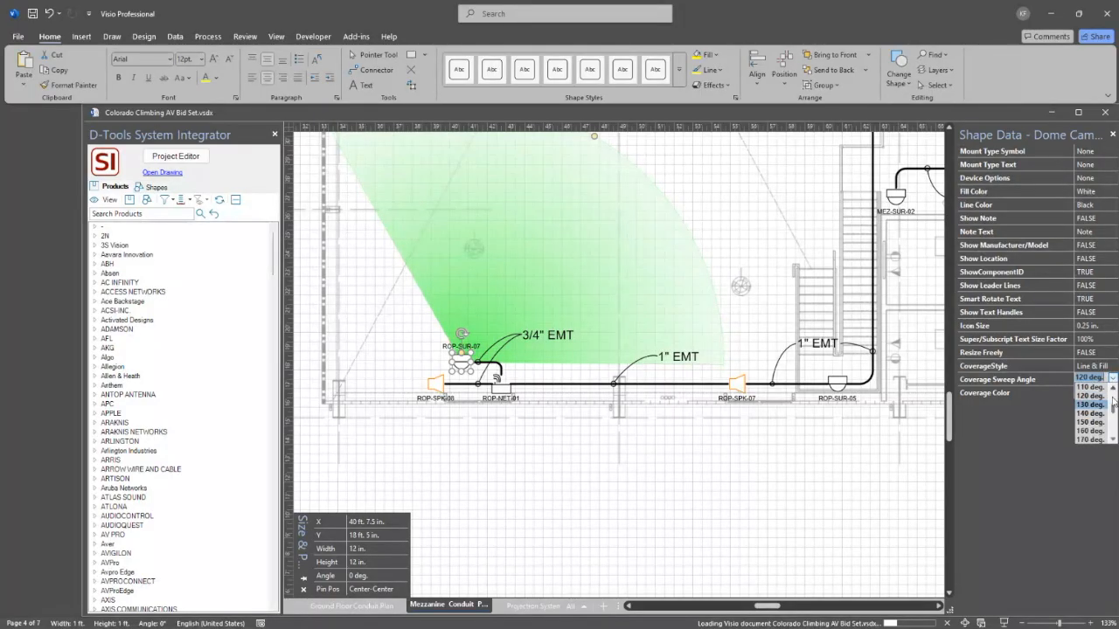
pyautogui.click(1113, 396)
pyautogui.click(1091, 430)
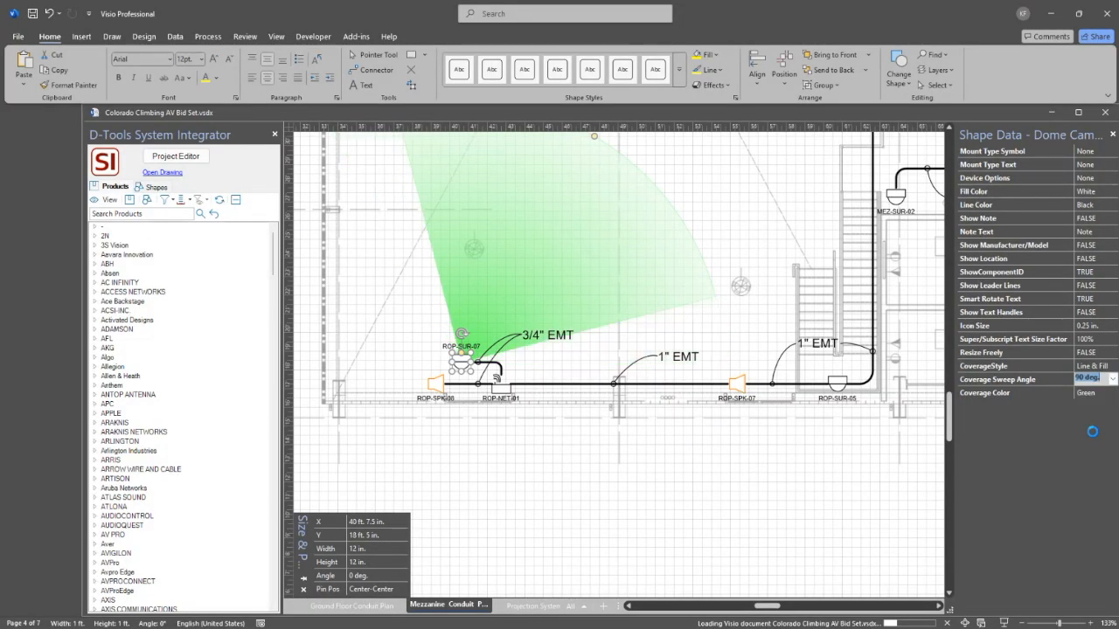
# - Try Red as the coverage color of camera ROP-SUR-07, and change it to Yellow
pyautogui.scroll(2, 610, 337)
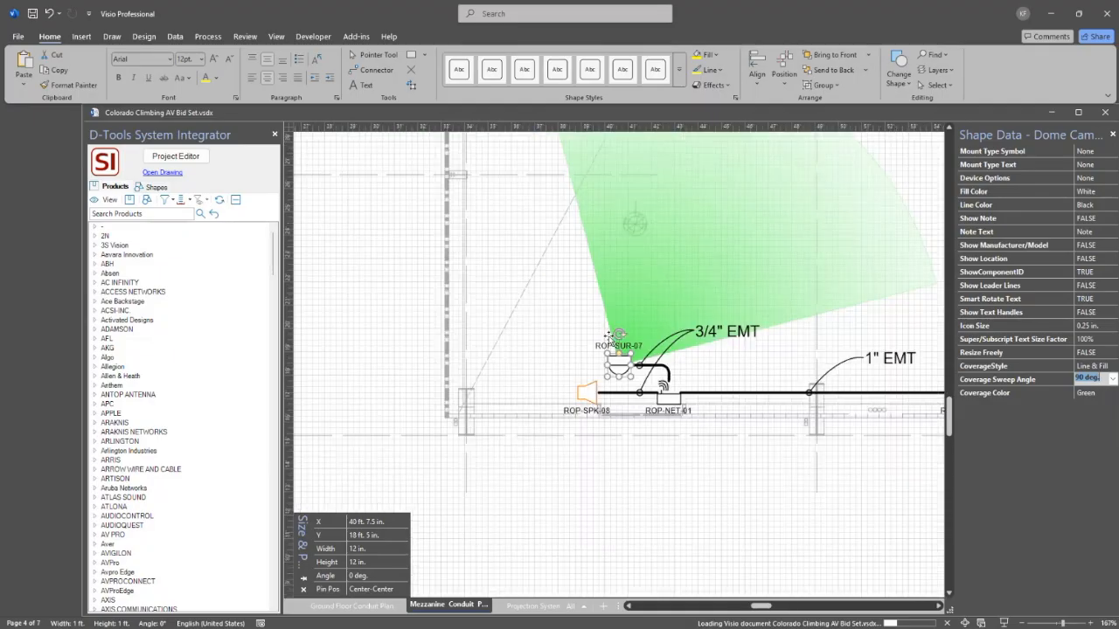
pyautogui.scroll(-3, 611, 337)
pyautogui.click(1103, 392)
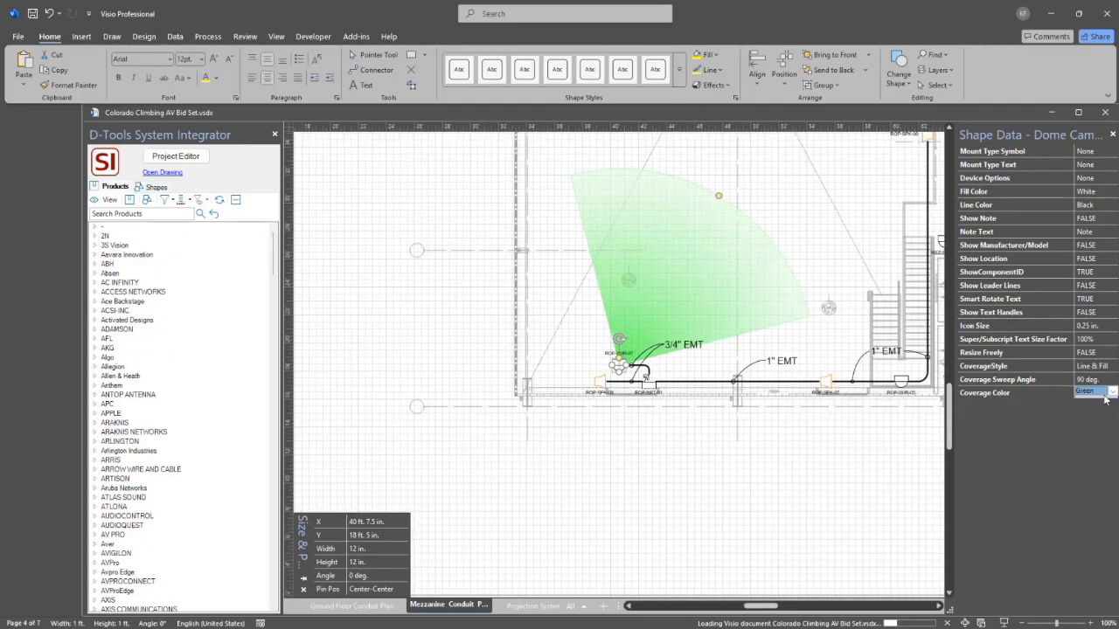
pyautogui.click(1112, 394)
pyautogui.click(1085, 426)
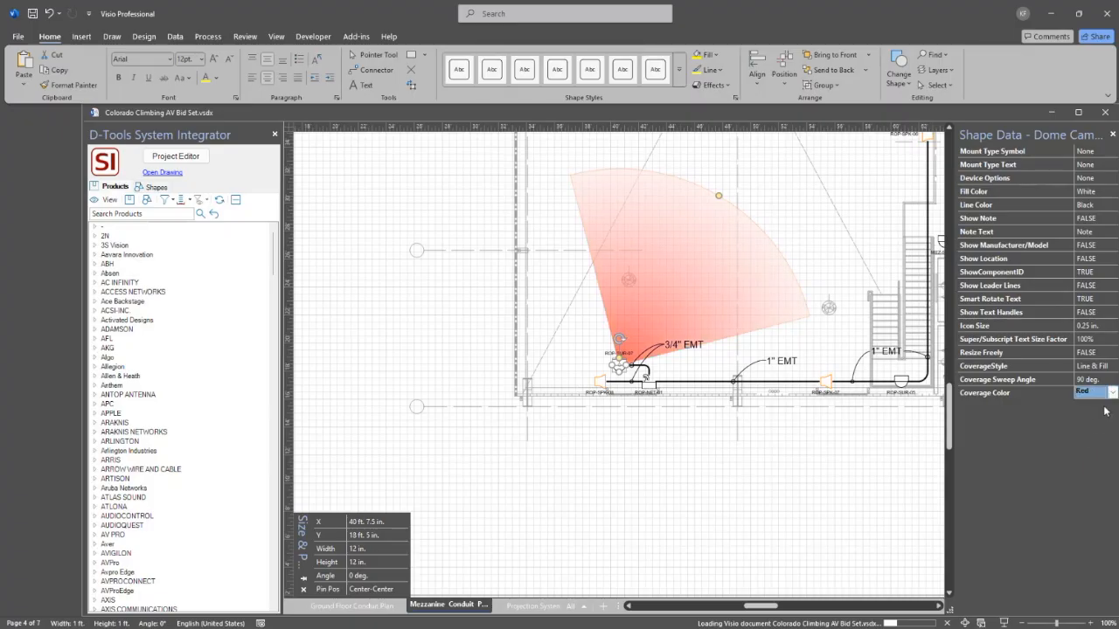
pyautogui.click(1112, 393)
pyautogui.click(1086, 433)
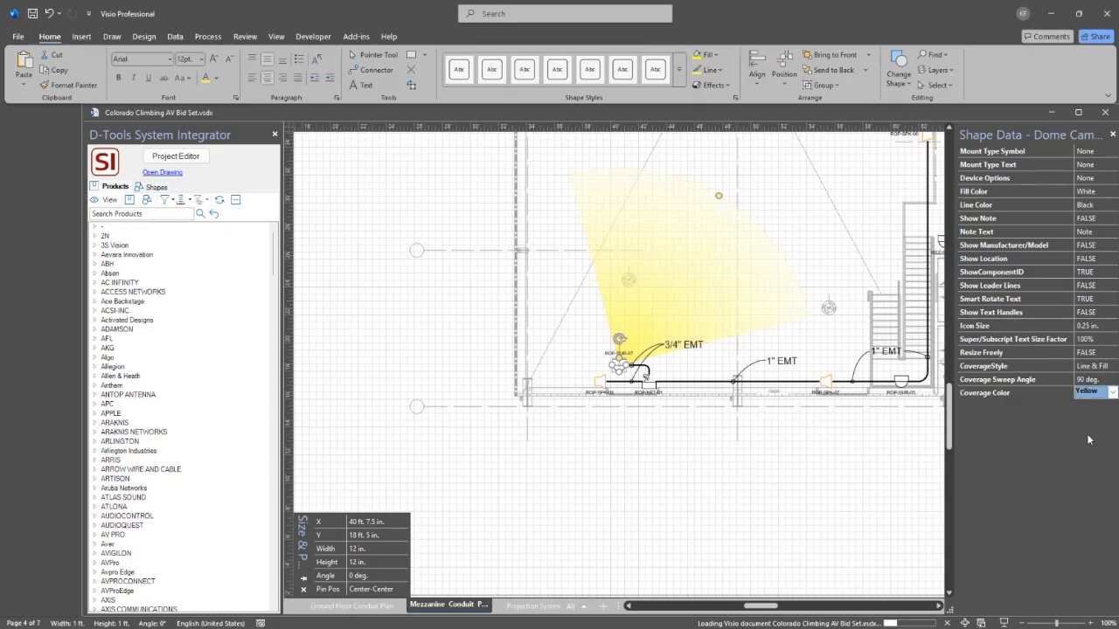
pyautogui.click(856, 459)
# - Review the product, category and subcategory options for assigning camera ROP-SUR-07's shape and shape data, and cancel the assignment
pyautogui.click(693, 315)
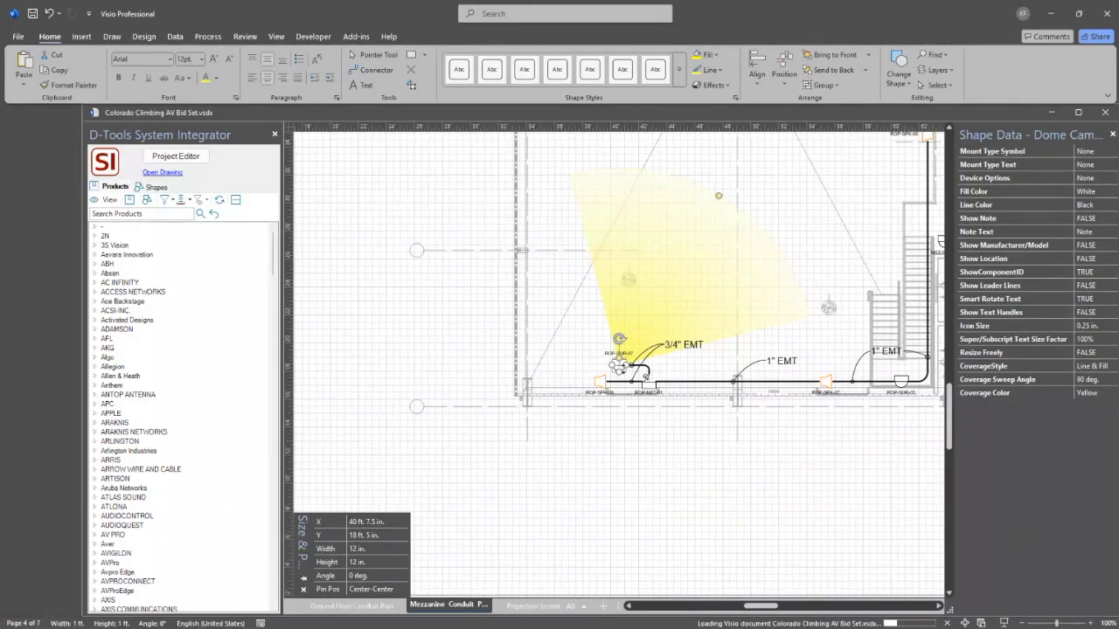
pyautogui.rightClick(618, 368)
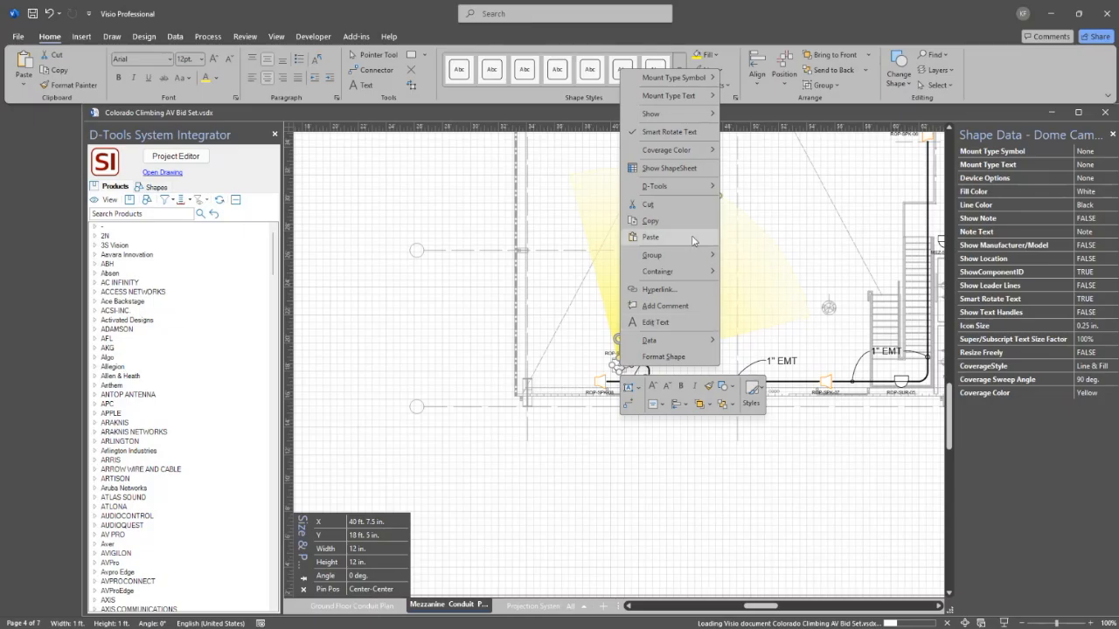
pyautogui.moveTo(684, 194)
pyautogui.moveTo(767, 377)
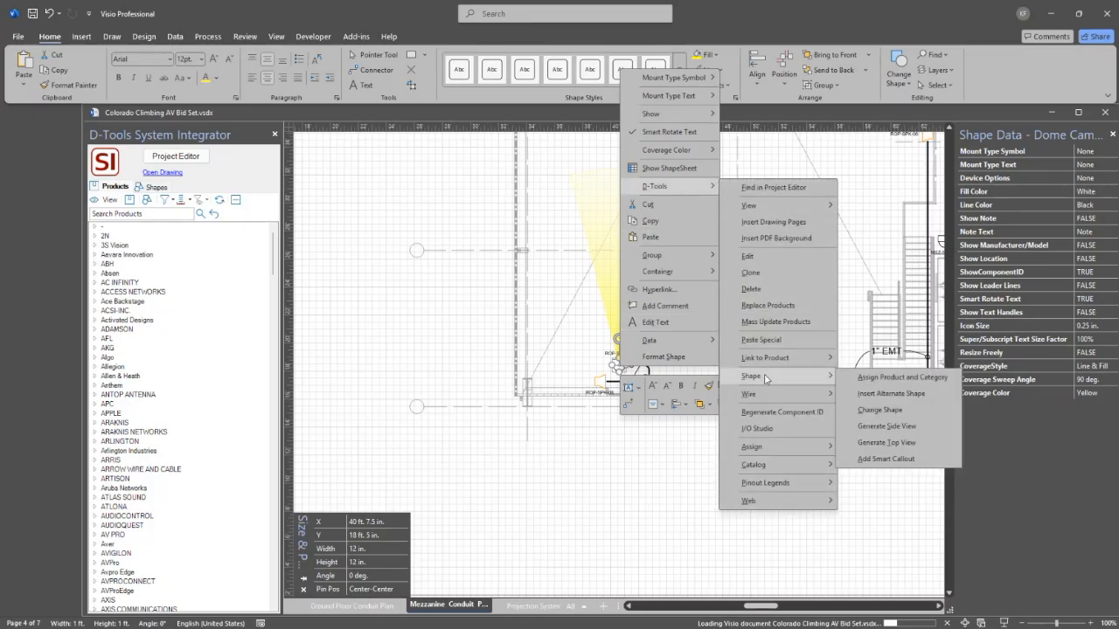
pyautogui.click(901, 379)
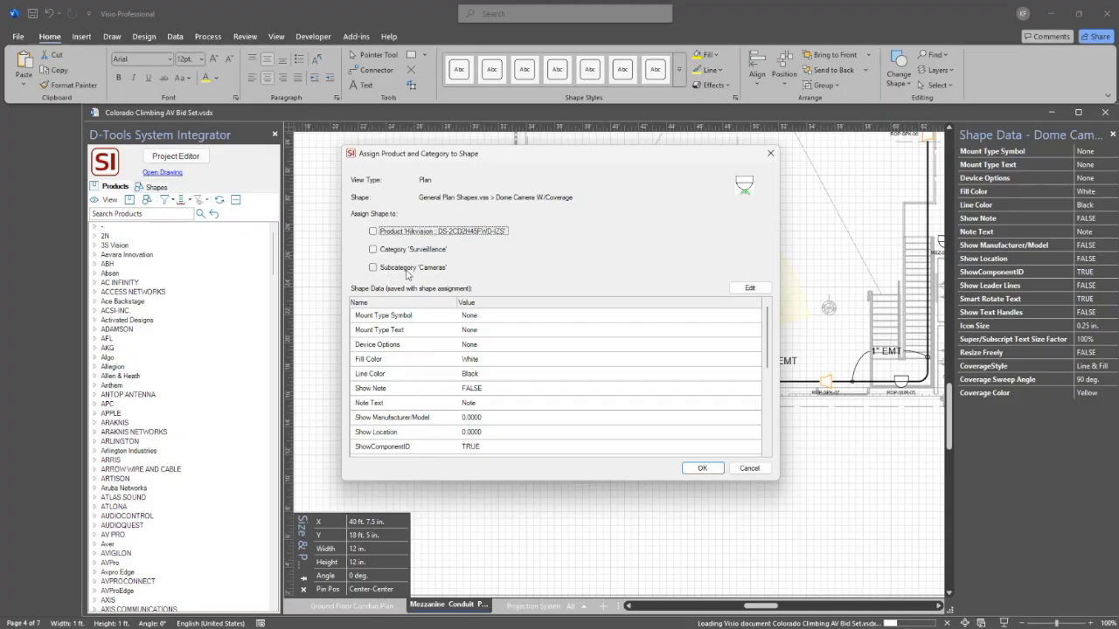
pyautogui.click(378, 268)
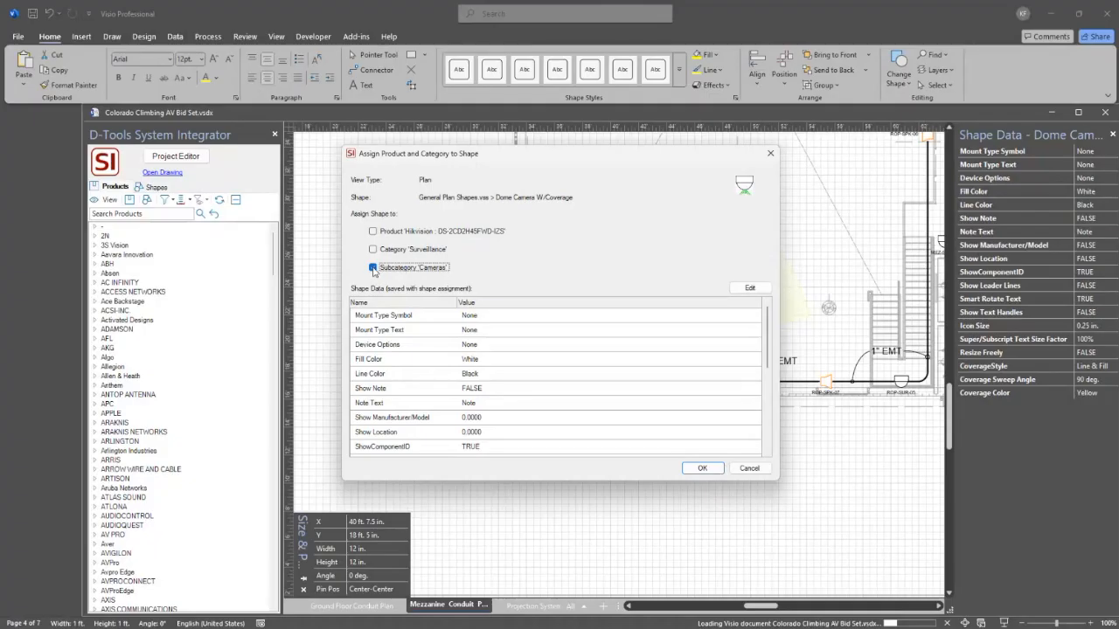
pyautogui.click(374, 268)
pyautogui.moveTo(495, 154); pyautogui.dragTo(222, 209)
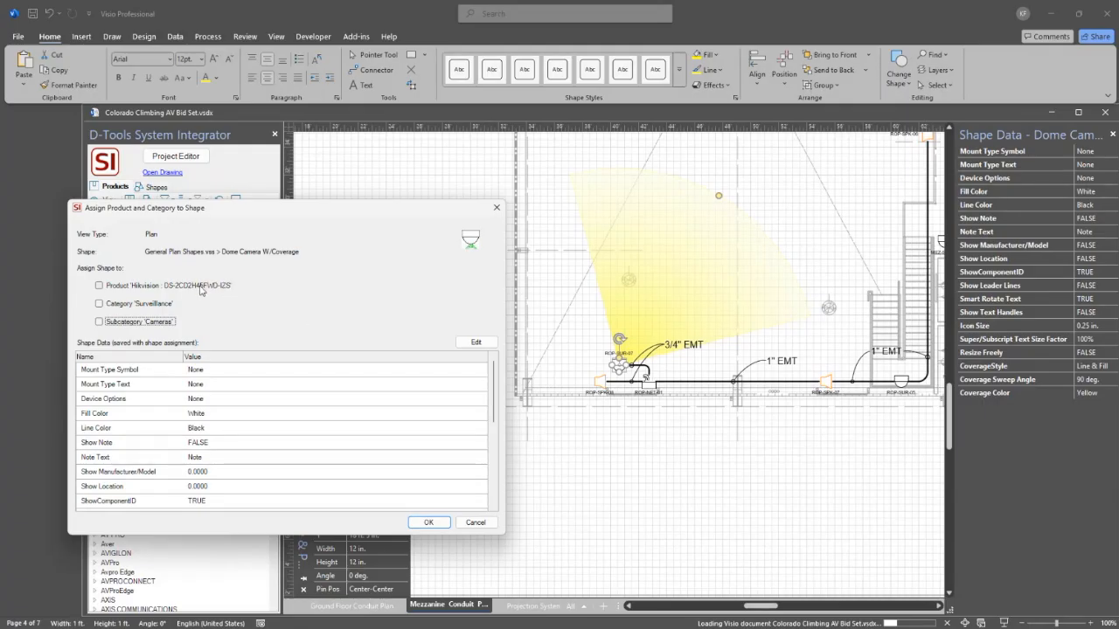
pyautogui.click(98, 286)
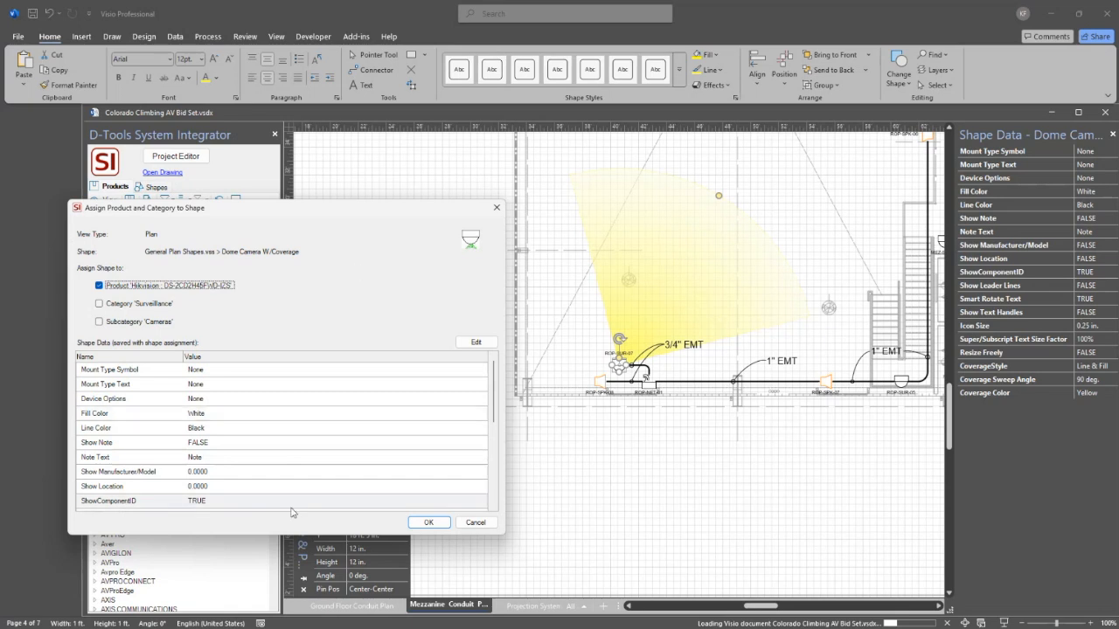
pyautogui.click(483, 523)
pyautogui.click(530, 517)
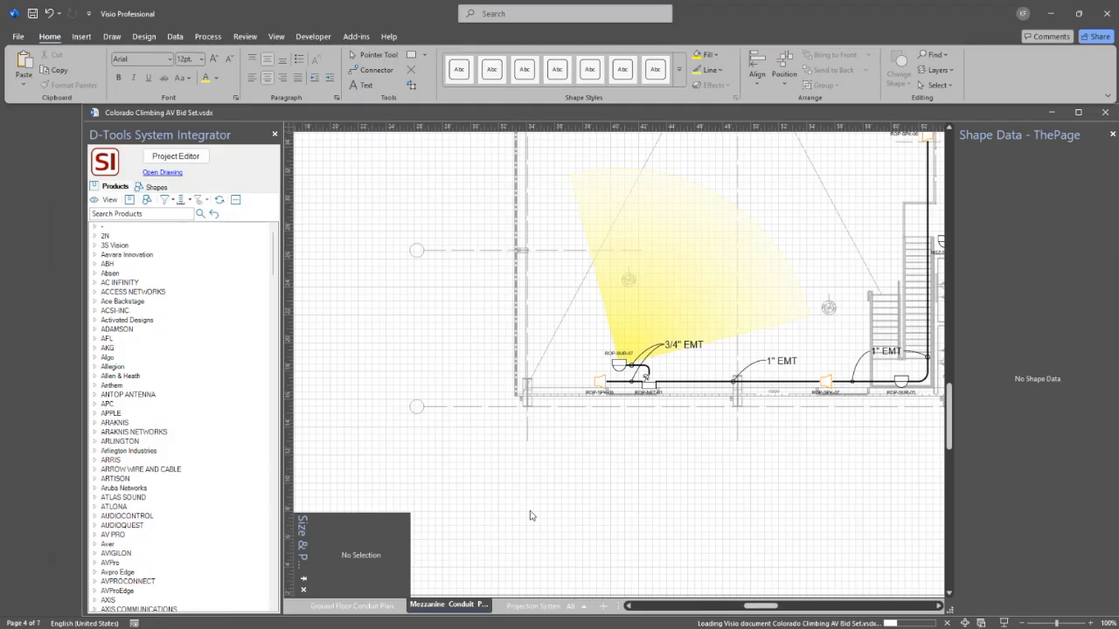
# - Browse the J-STD-710 Audio/Video Floor Plan Symbols as replacement shapes for speaker ROP-SPK-08, and cancel the shape change
pyautogui.scroll(-3, 631, 456)
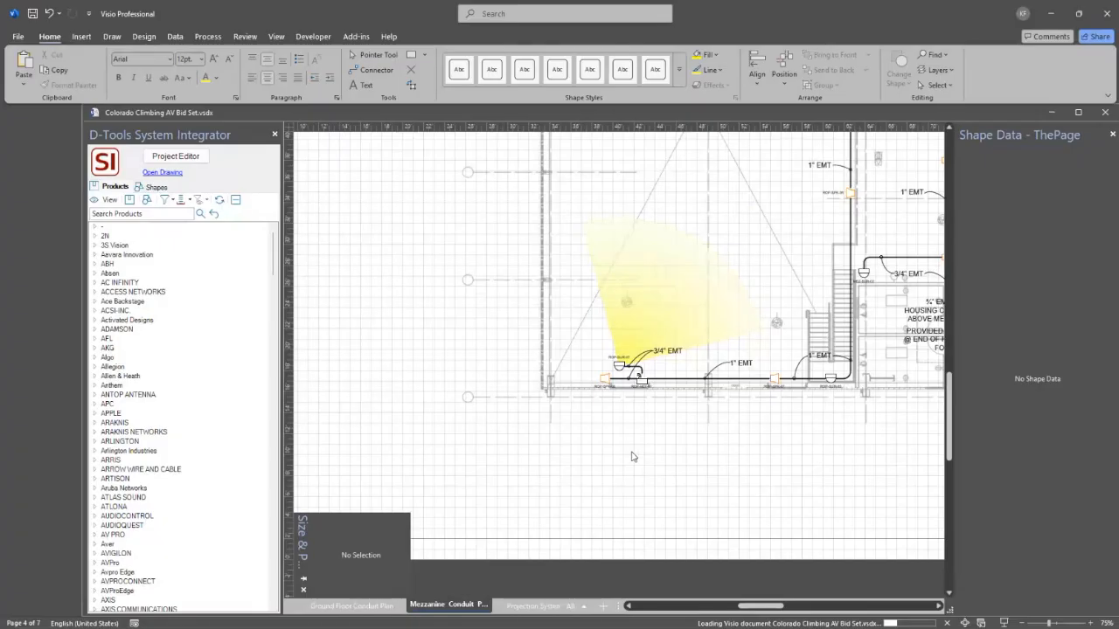
pyautogui.click(604, 379)
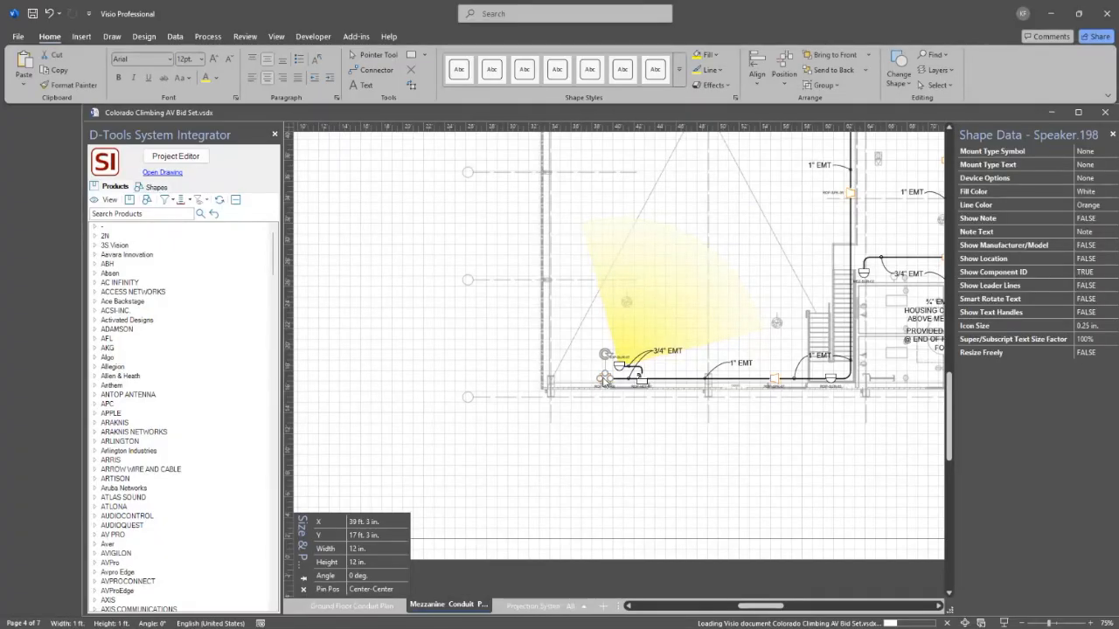
pyautogui.rightClick(628, 381)
pyautogui.moveTo(691, 205)
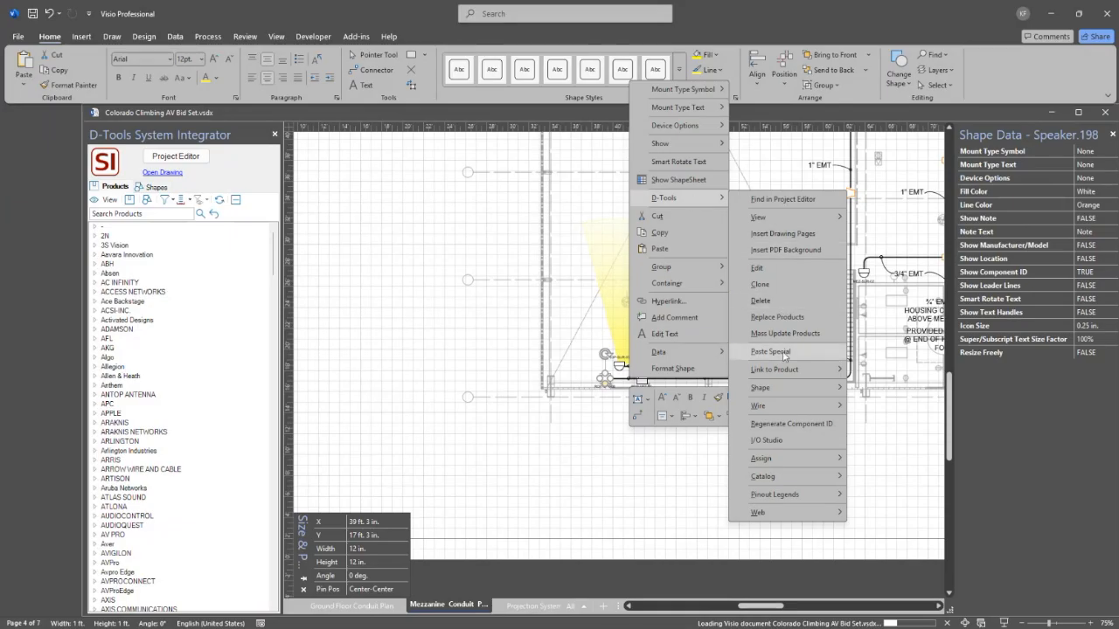
pyautogui.moveTo(785, 388)
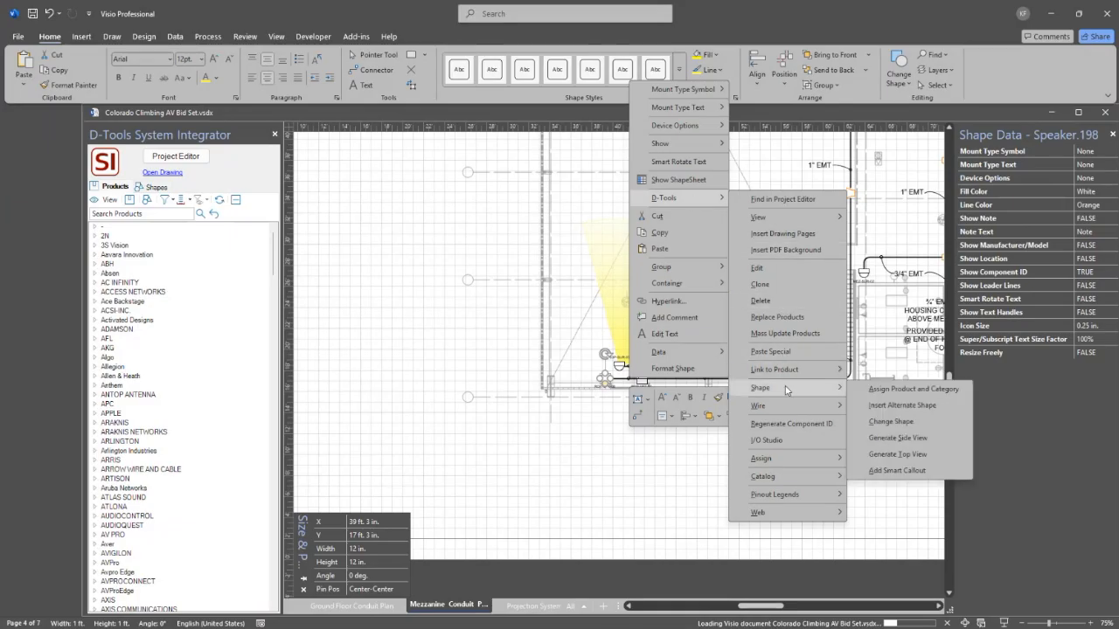
pyautogui.click(907, 424)
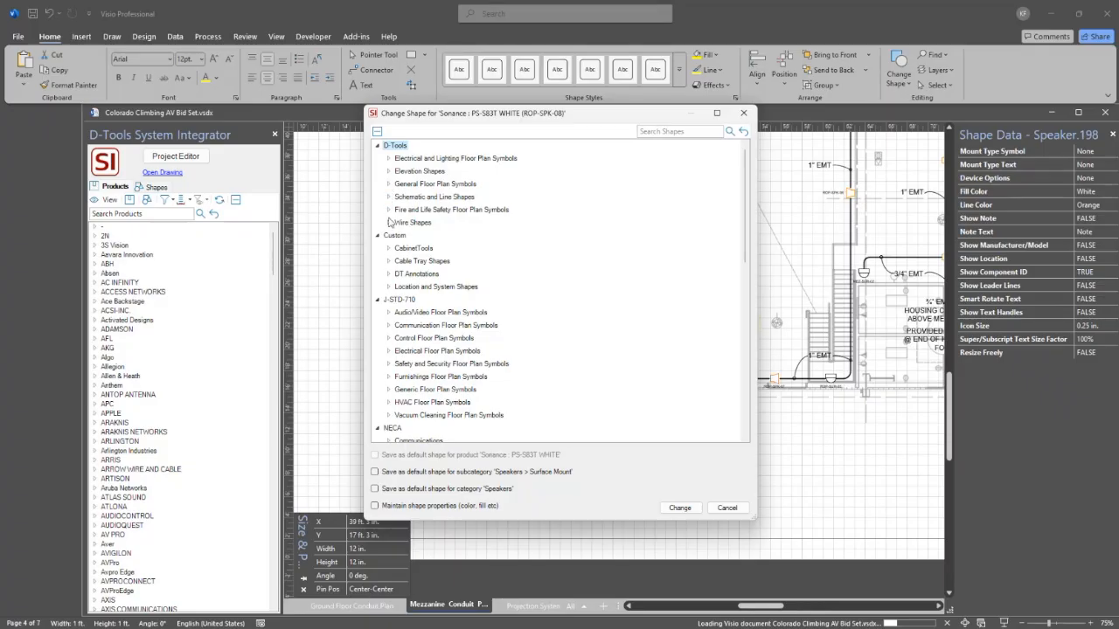
pyautogui.click(389, 313)
pyautogui.scroll(-1, 434, 366)
pyautogui.scroll(-3, 434, 366)
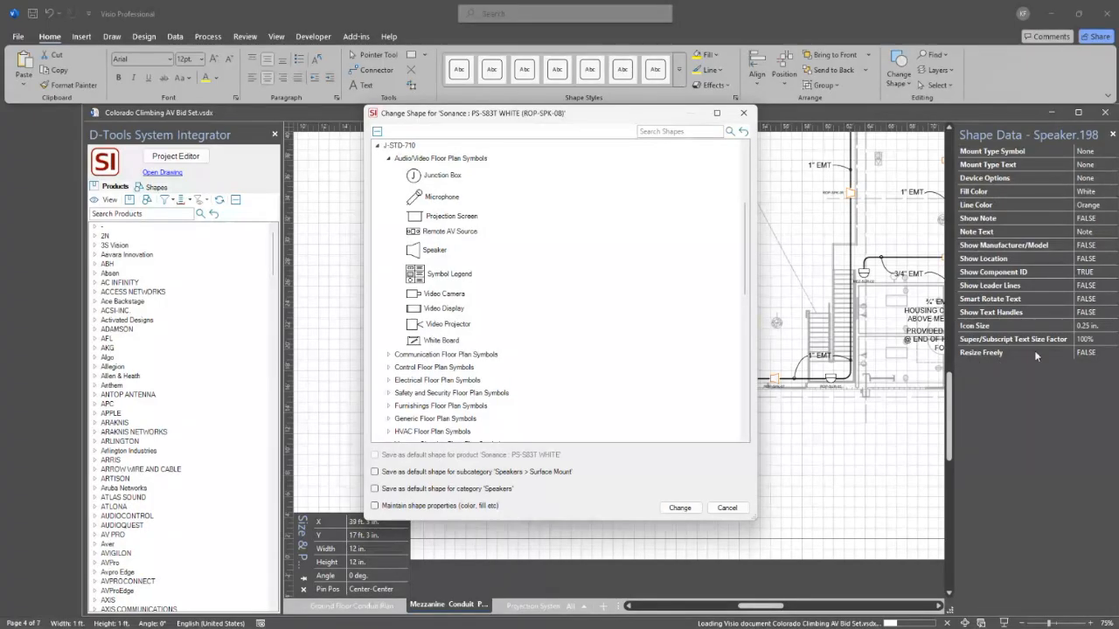
pyautogui.click(727, 508)
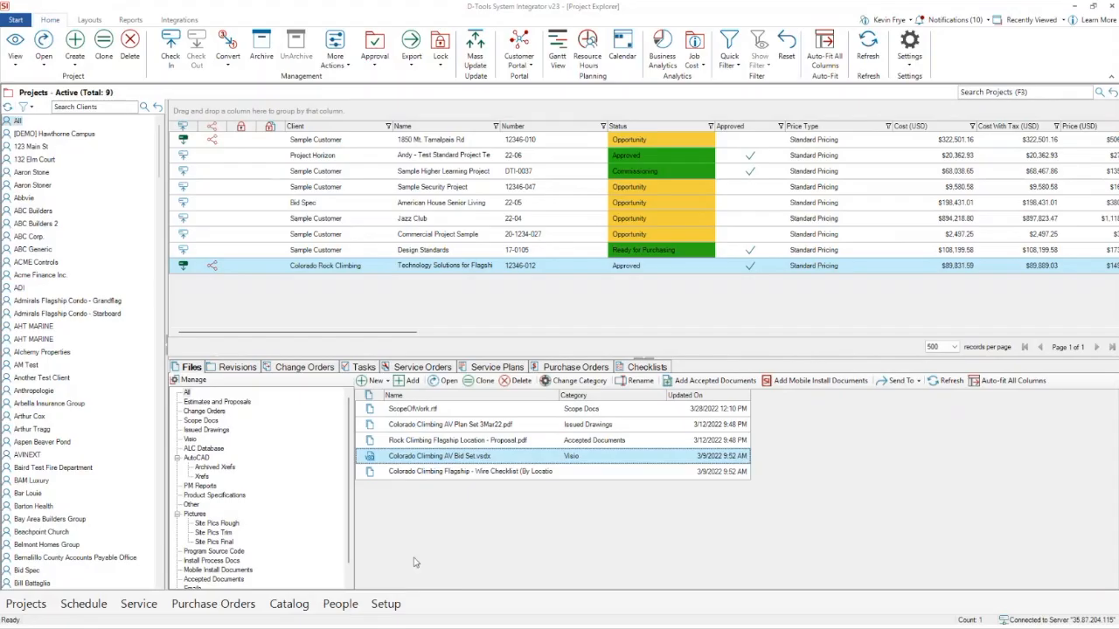
# - Open the product catalog in D-Tools System Integrator and find the ARAKNIS NETWORKS switch AN-110-SW-C-5
pyautogui.click(291, 606)
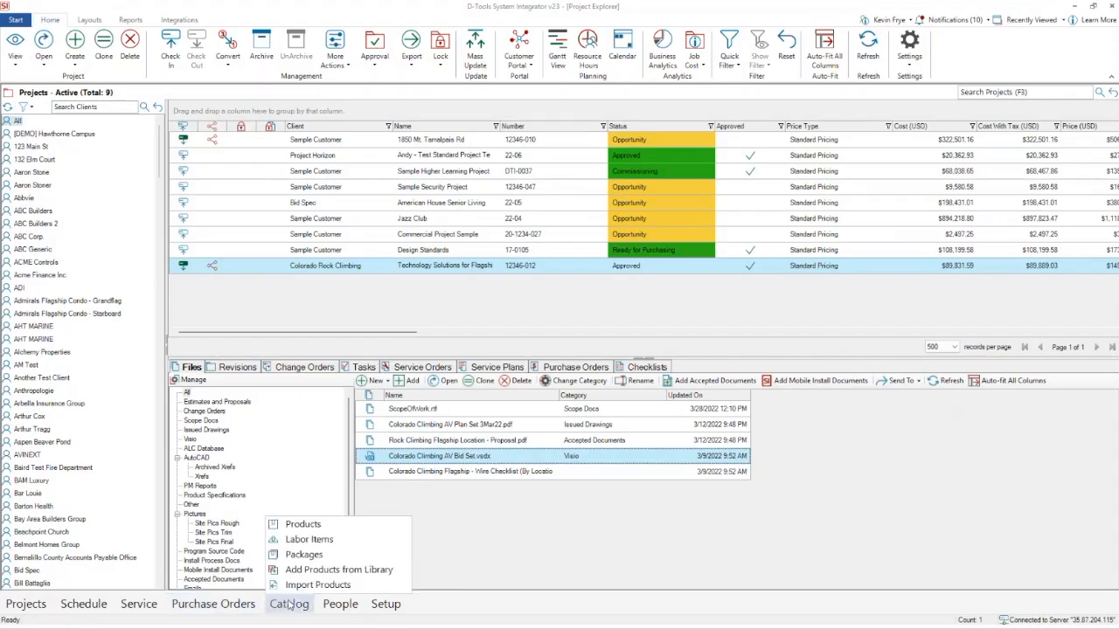
pyautogui.click(306, 525)
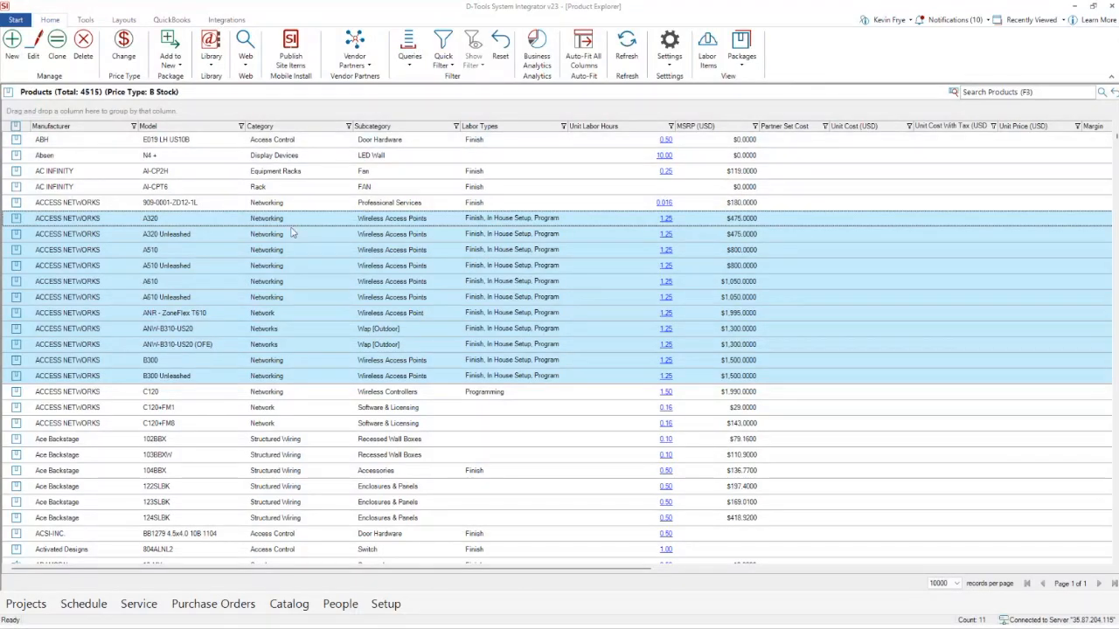
pyautogui.scroll(-15, 99, 227)
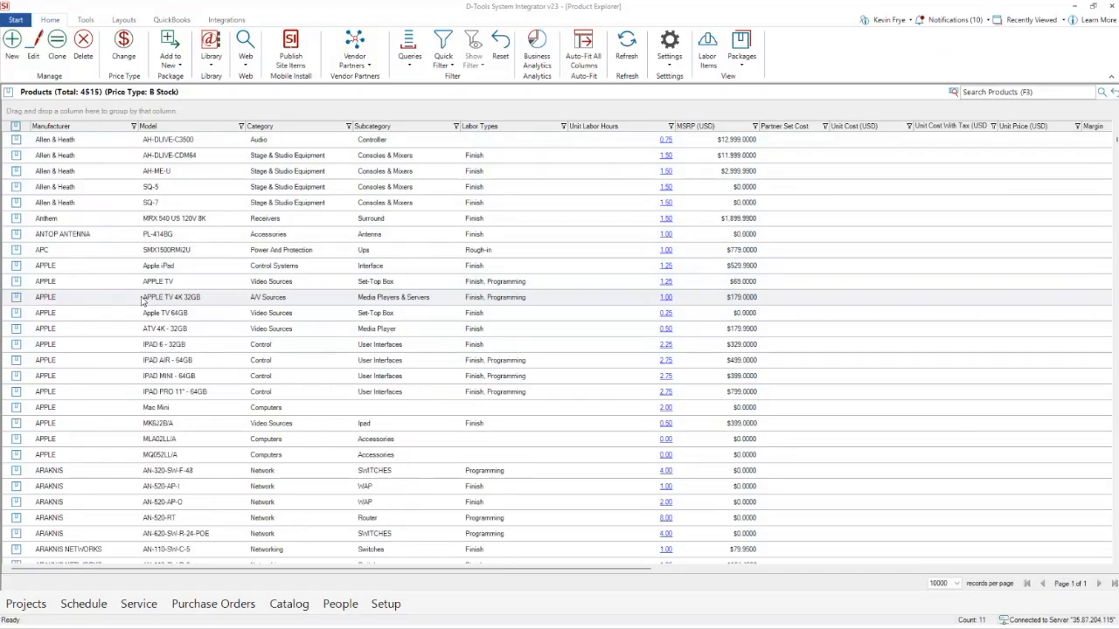
pyautogui.scroll(-4, 140, 300)
pyautogui.scroll(-1, 138, 300)
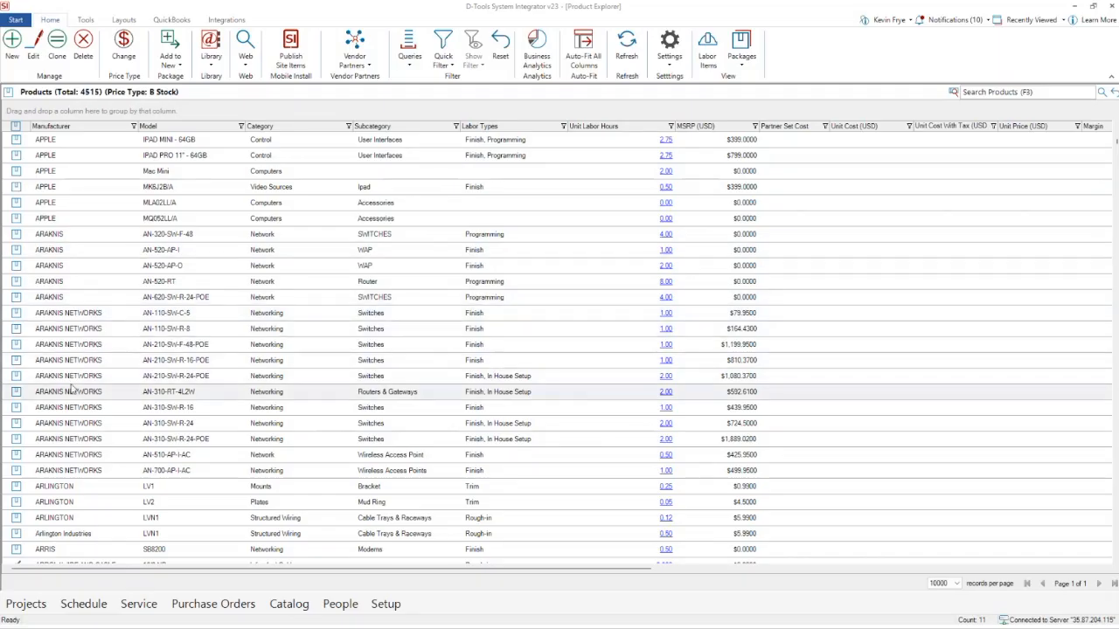
pyautogui.click(75, 315)
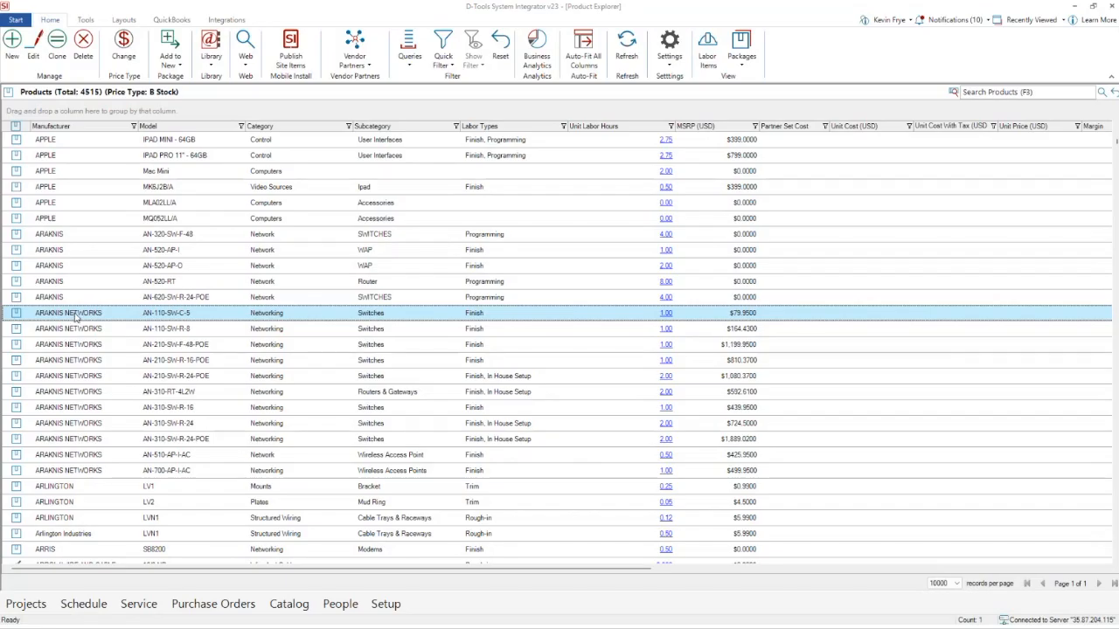
# - Check the alias of manufacturer AXIS in the catalog's manufacturer list, and close the list
pyautogui.click(713, 61)
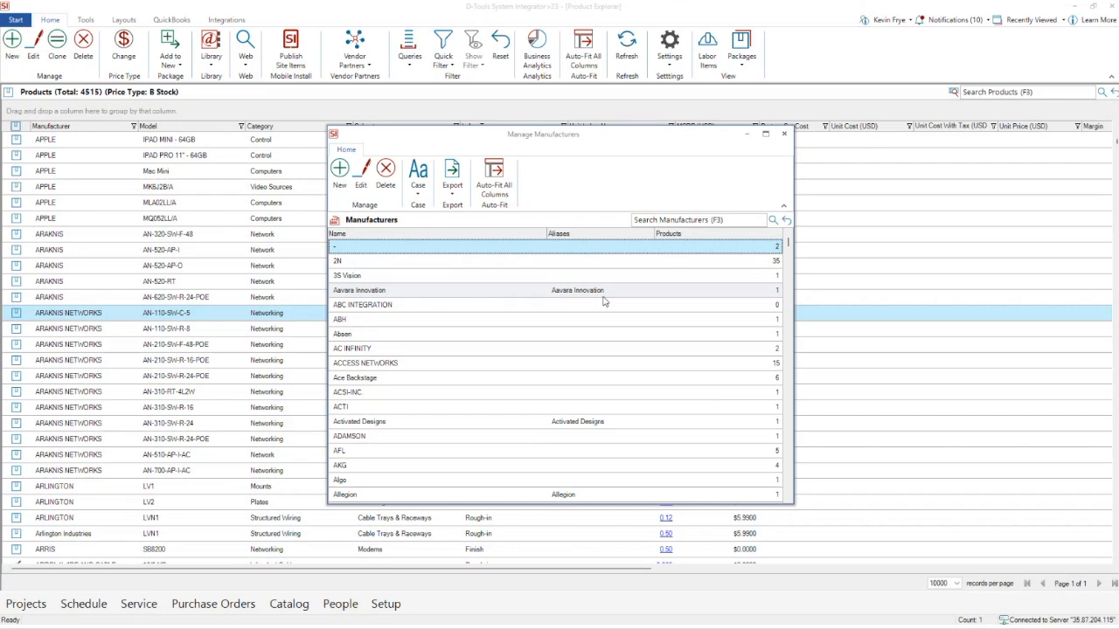
pyautogui.scroll(-4, 551, 392)
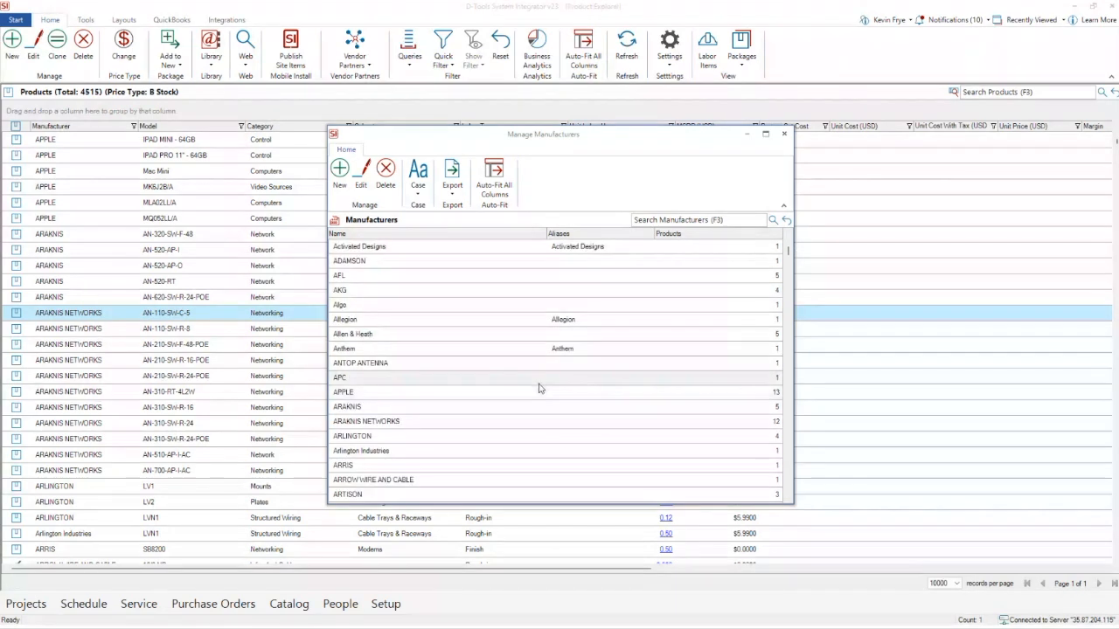
pyautogui.scroll(-5, 523, 382)
pyautogui.scroll(-4, 521, 382)
pyautogui.click(363, 337)
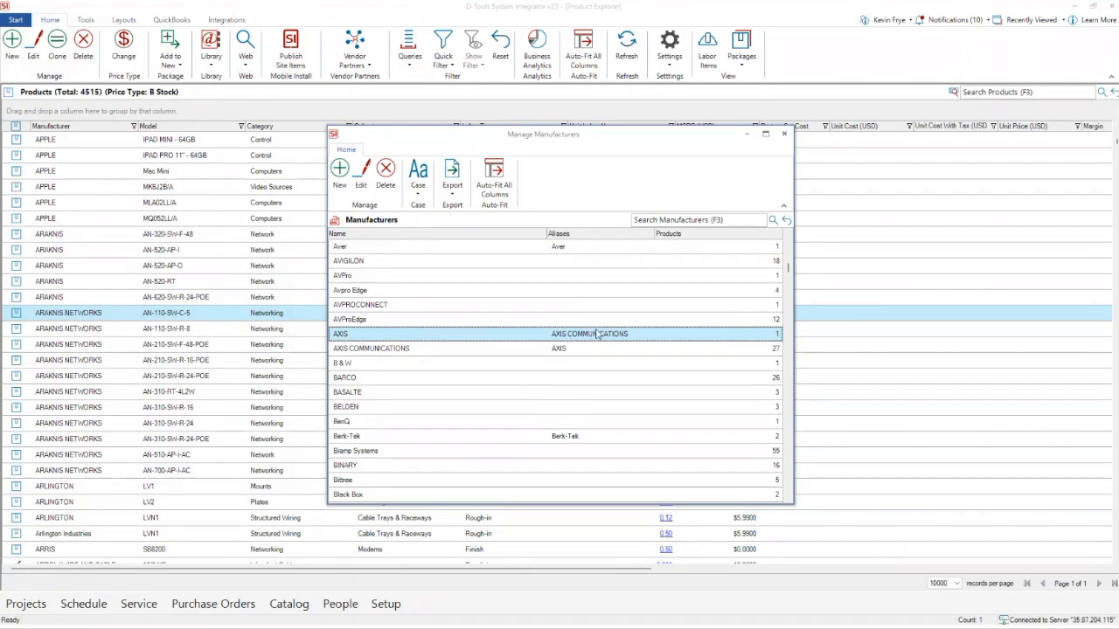
pyautogui.click(784, 133)
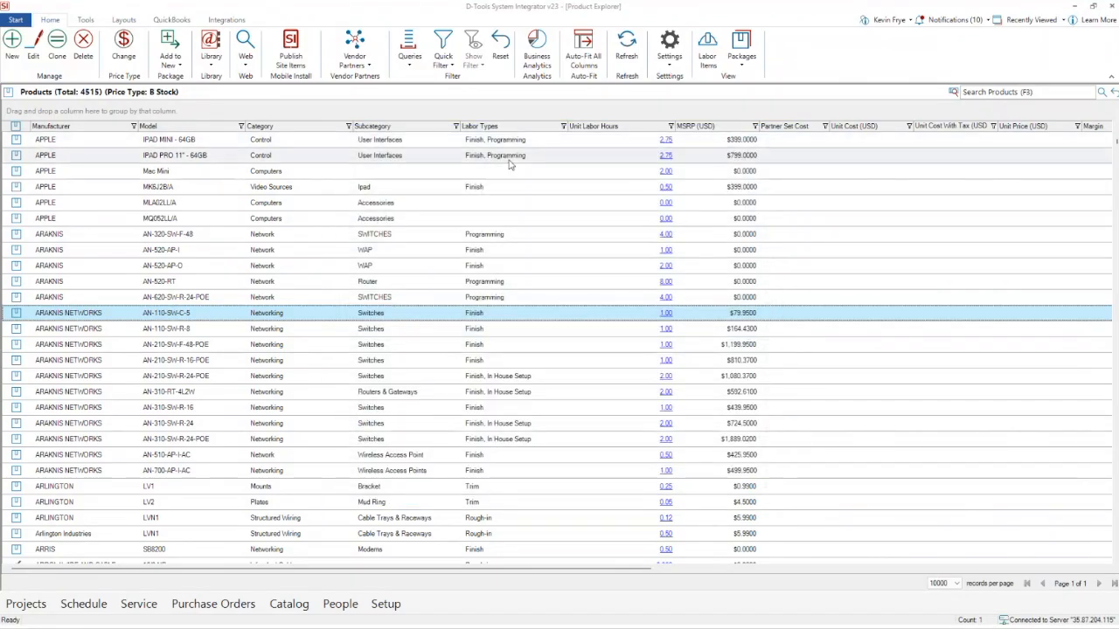
# - Search the product library's manufacturers for "axis", view the Axis Communications products, and close the library
pyautogui.click(210, 54)
pyautogui.click(228, 78)
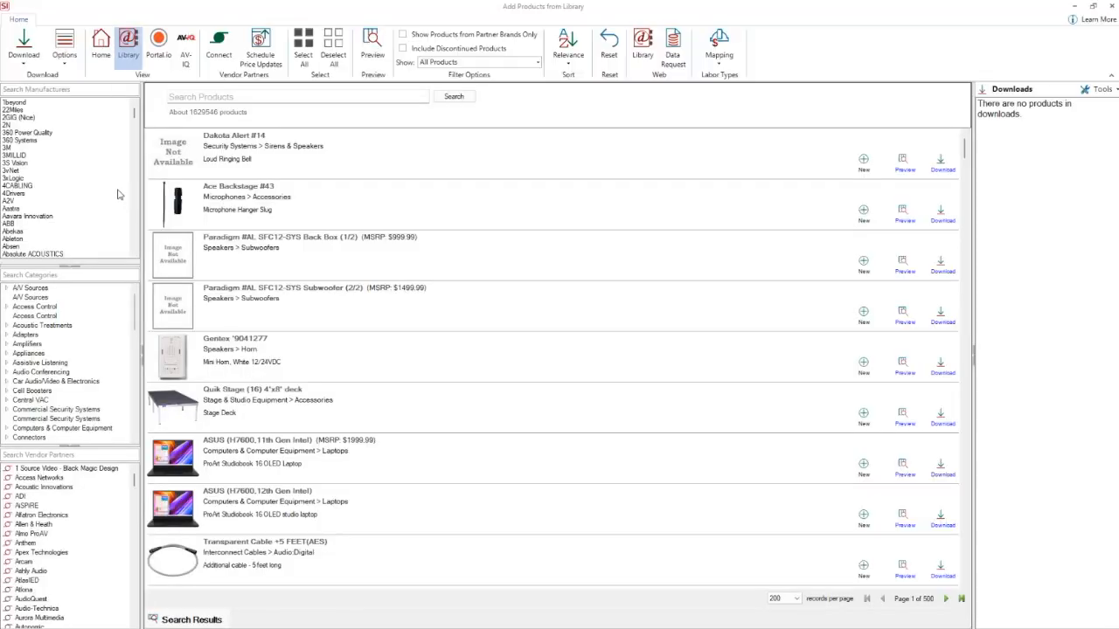
pyautogui.click(87, 89)
pyautogui.write('axis')
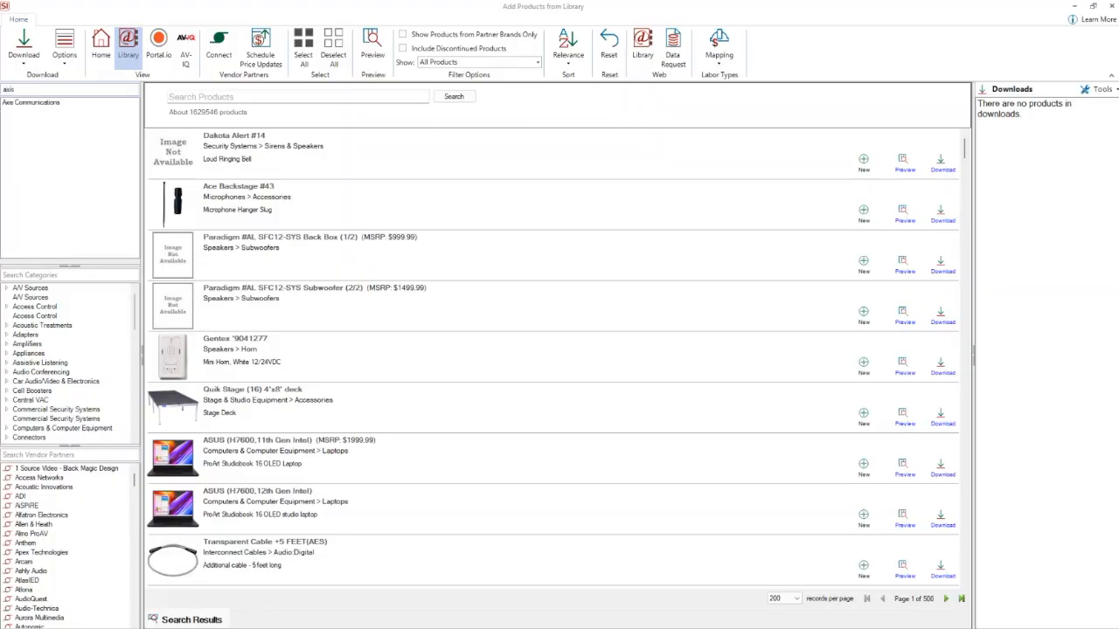
pyautogui.click(12, 104)
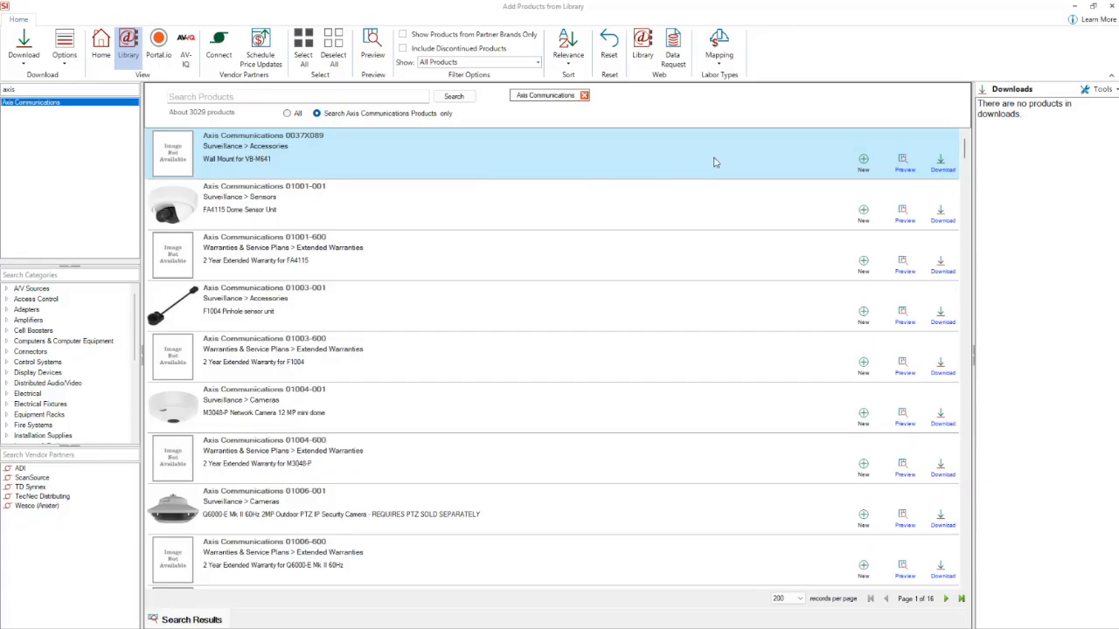
pyautogui.click(1112, 6)
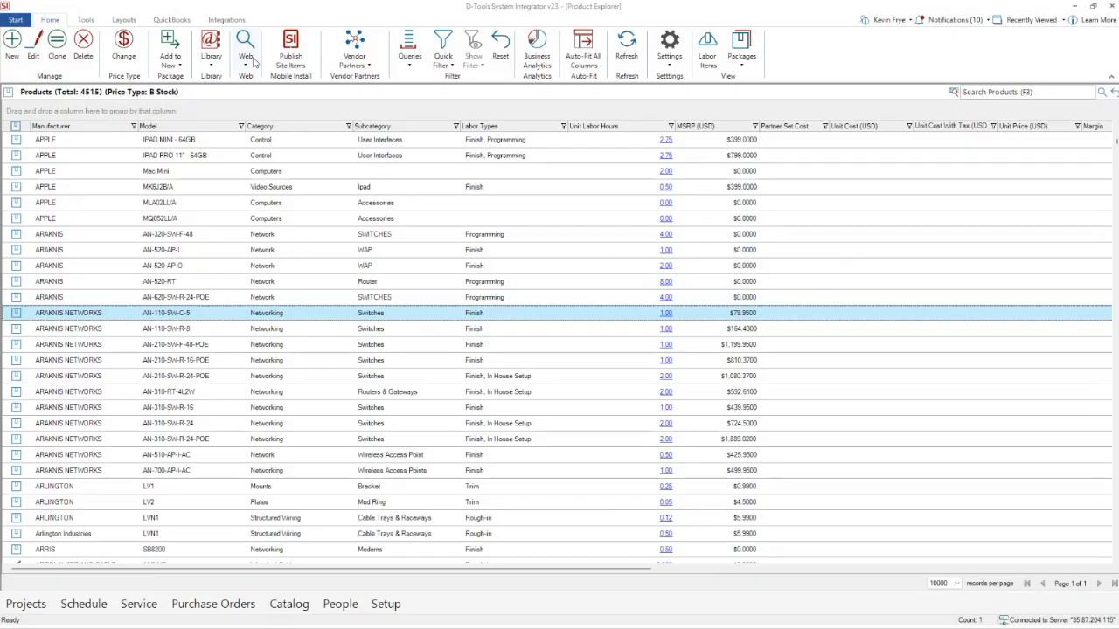
# - Switch to the System Integrator Help Center in the browser and open its Deploying SI collection
pyautogui.click(1090, 21)
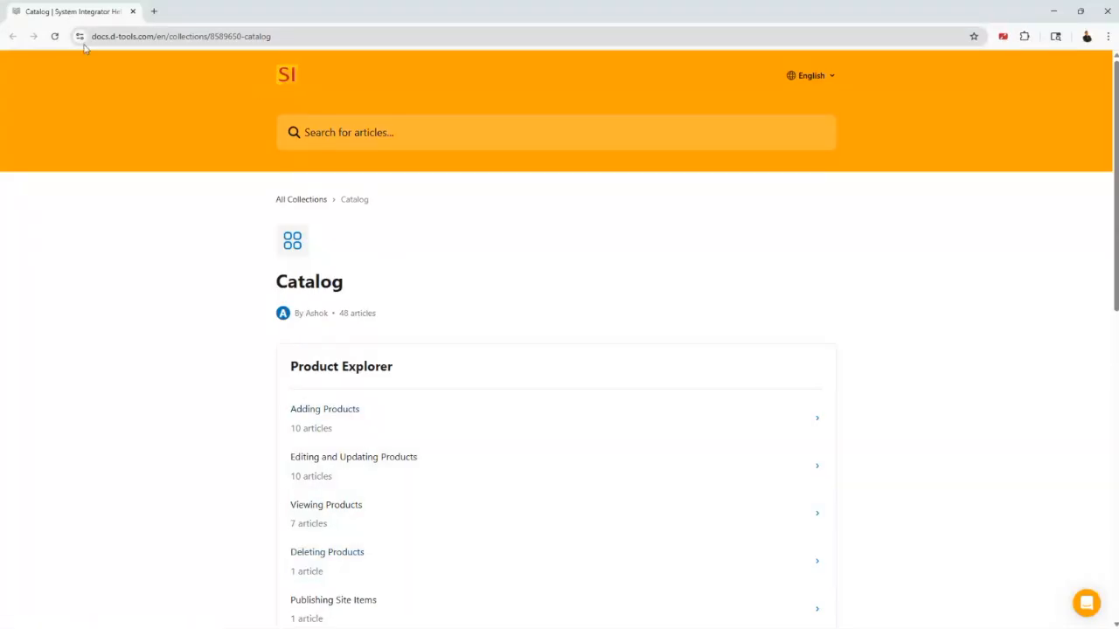
pyautogui.click(287, 77)
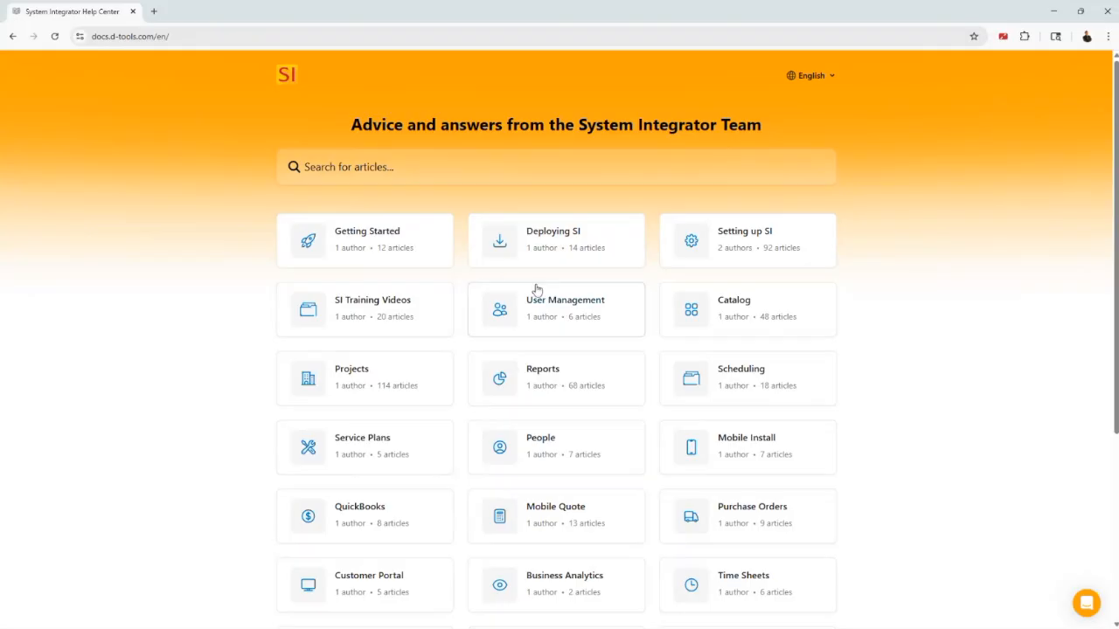
pyautogui.click(564, 236)
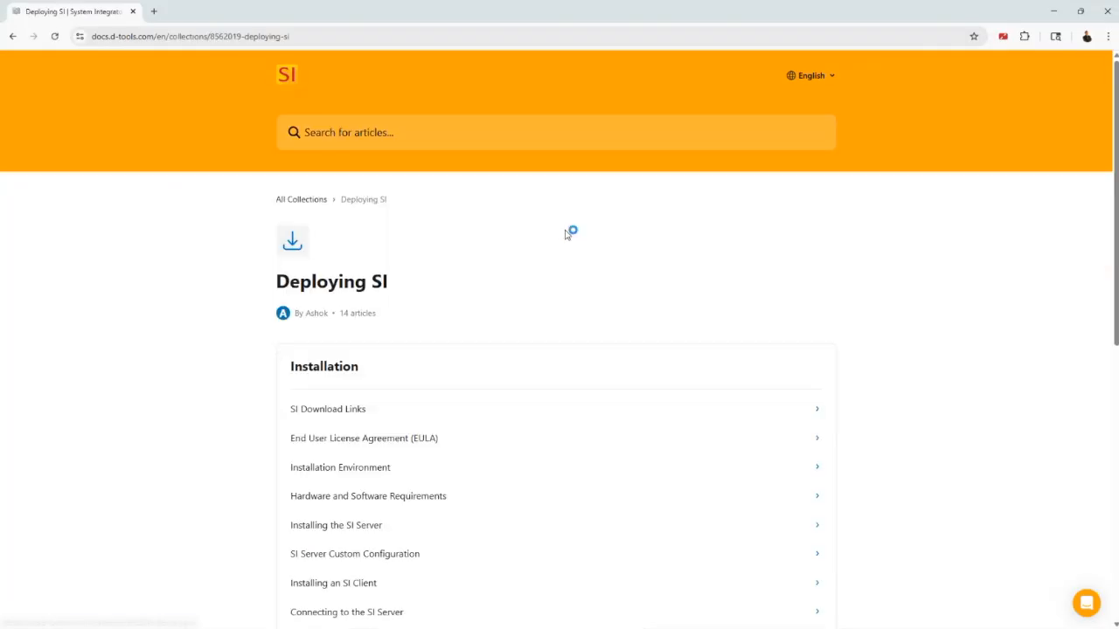
# - Look through the installation, upgrade and backup articles on deploying SI, and open the SI Download Links article
pyautogui.scroll(-1, 569, 289)
pyautogui.scroll(-1, 567, 291)
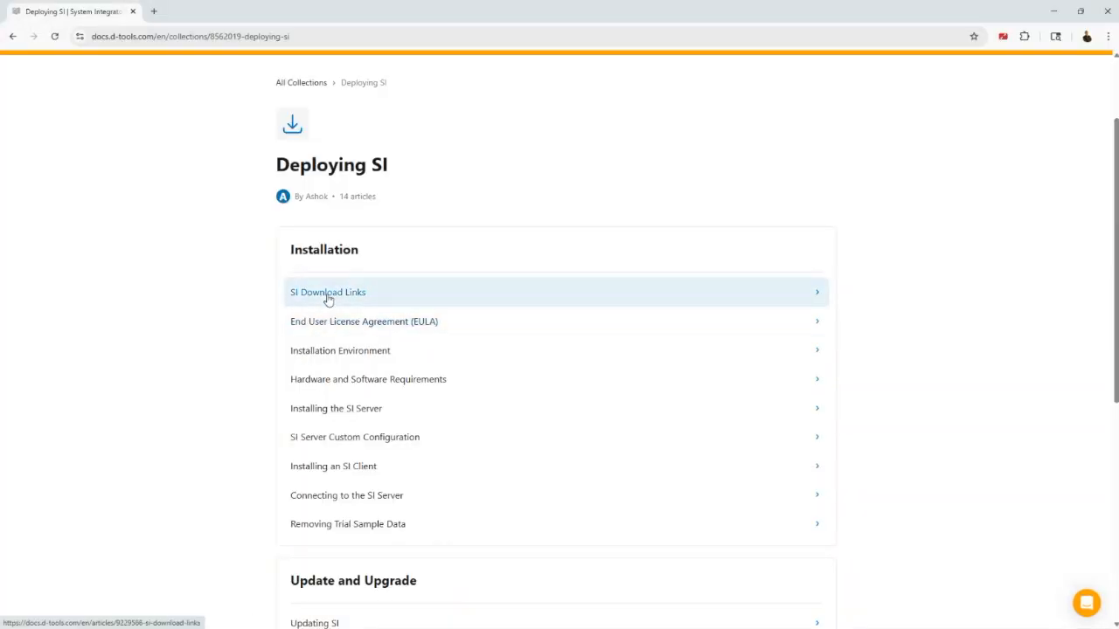
pyautogui.scroll(-3, 329, 300)
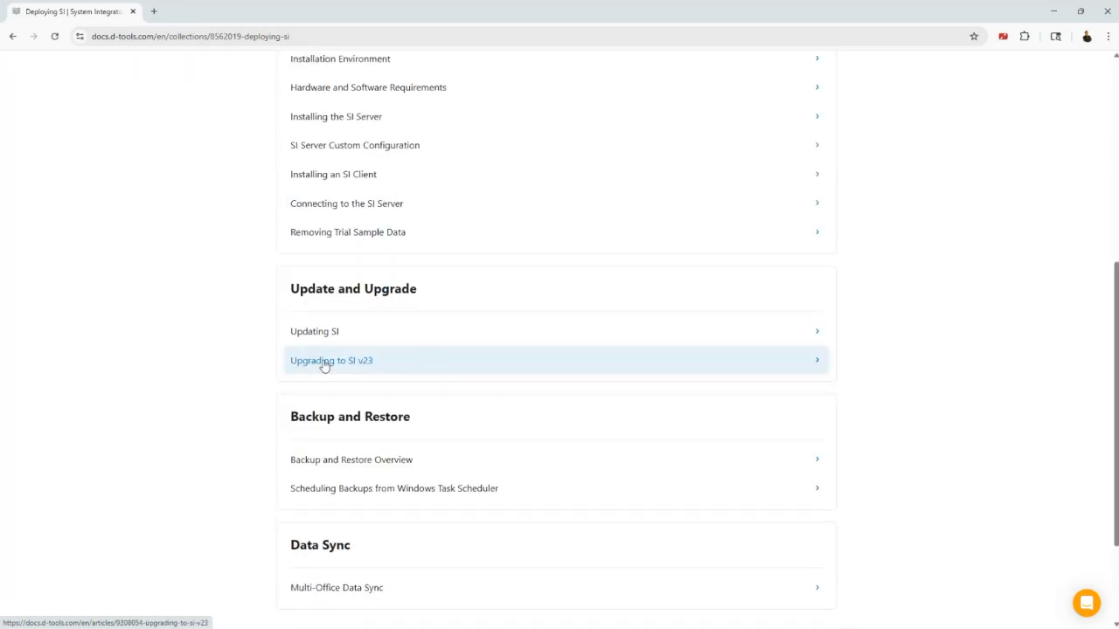
pyautogui.scroll(-2, 487, 408)
pyautogui.scroll(6, 439, 445)
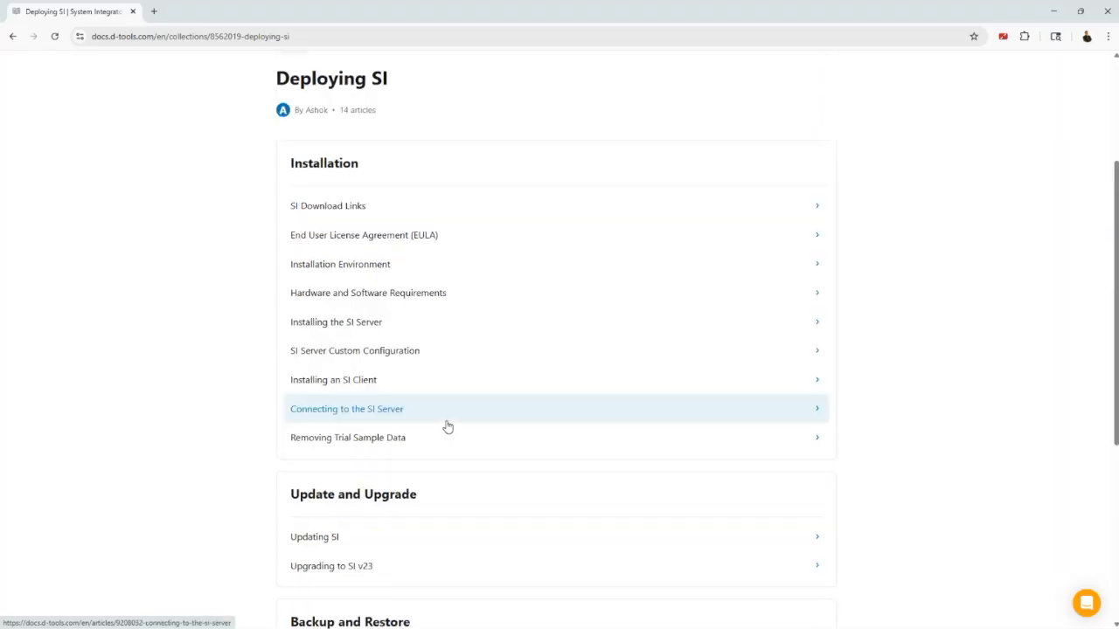
pyautogui.click(324, 410)
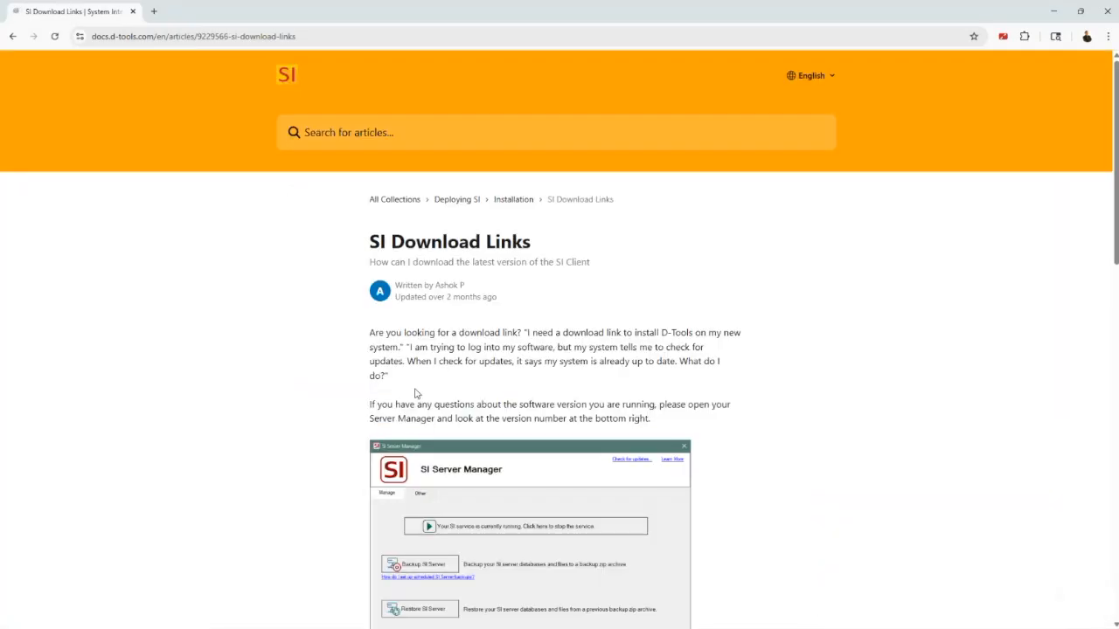
# - Download the System Integrator v23 client from the Version 23.25.XXXX.X link, and return to the Deploying SI collection
pyautogui.scroll(-5, 419, 395)
pyautogui.click(401, 300)
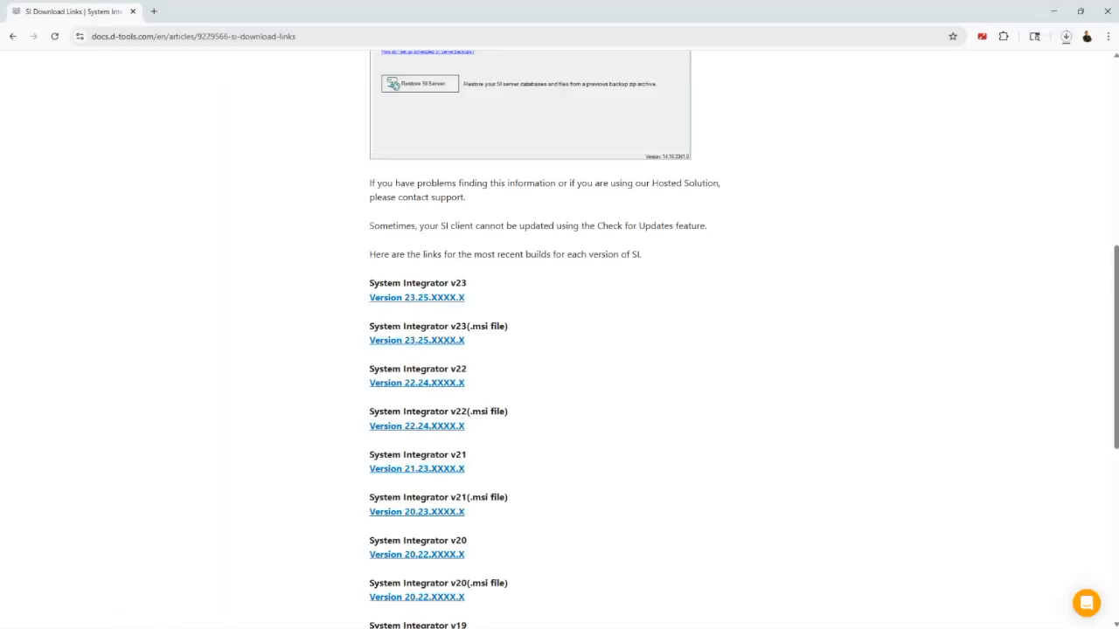
pyautogui.click(13, 38)
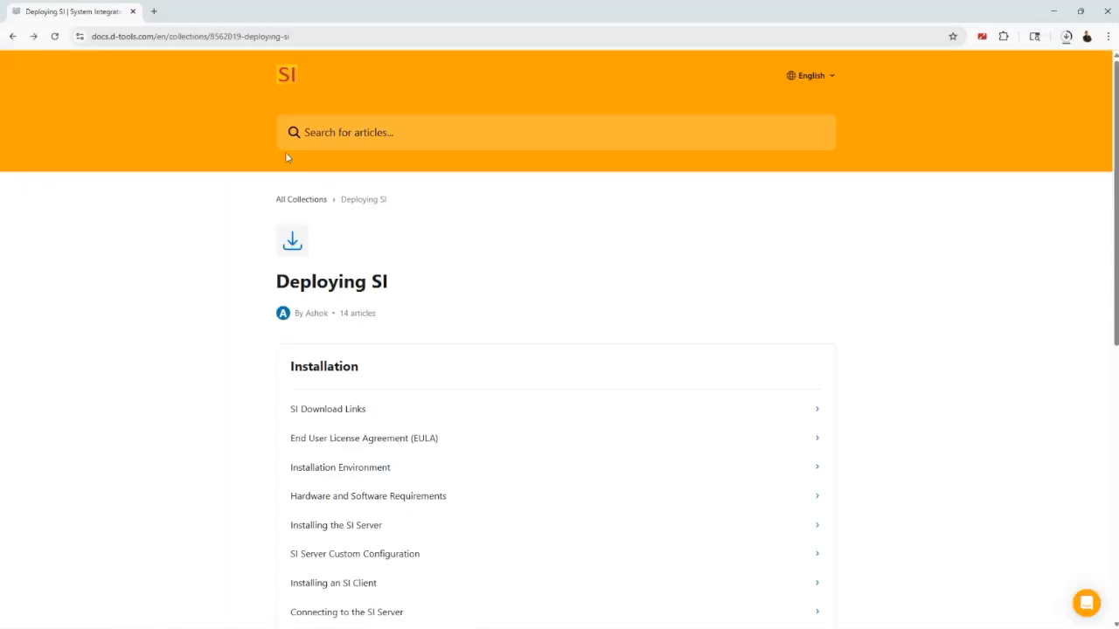
# - Search the help articles for "release notes" and open the SI v23 Release Notes article
pyautogui.click(412, 135)
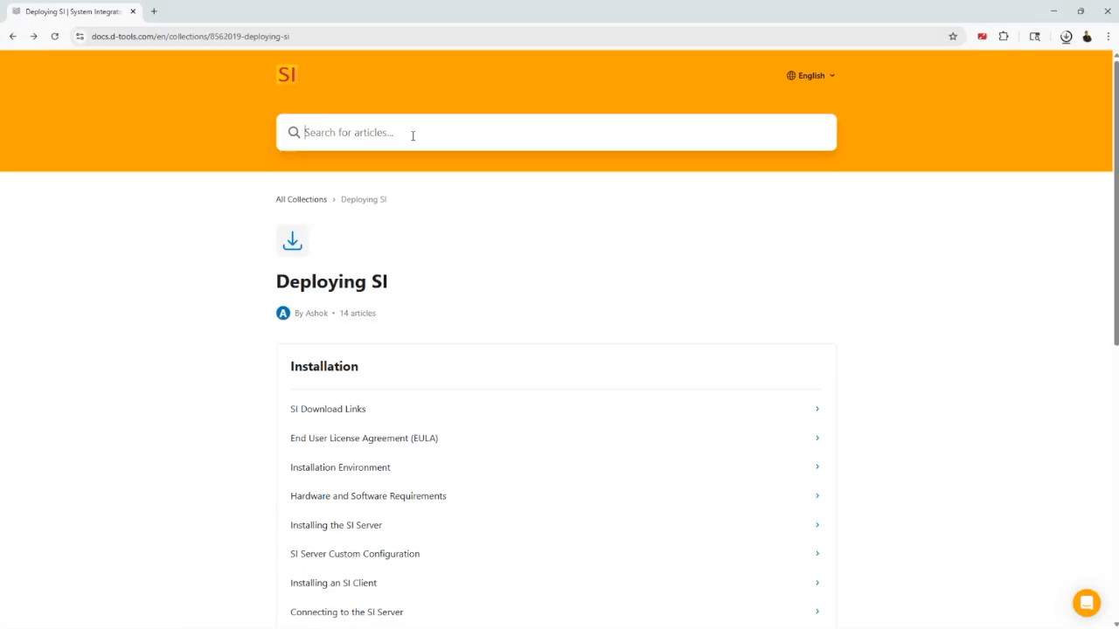
pyautogui.write('release notes')
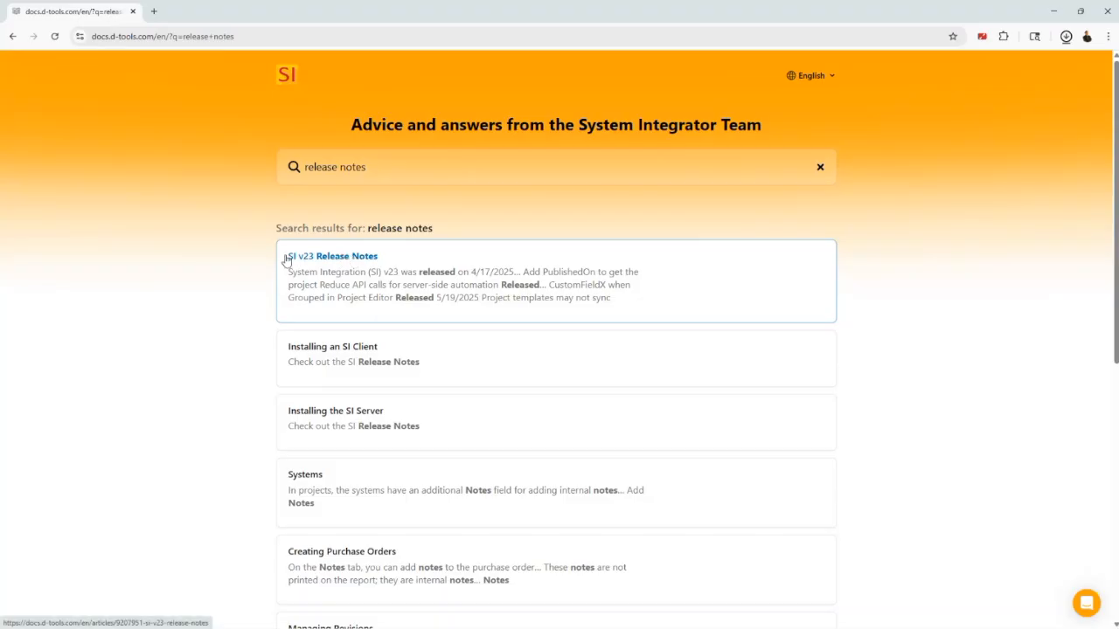
pyautogui.click(355, 270)
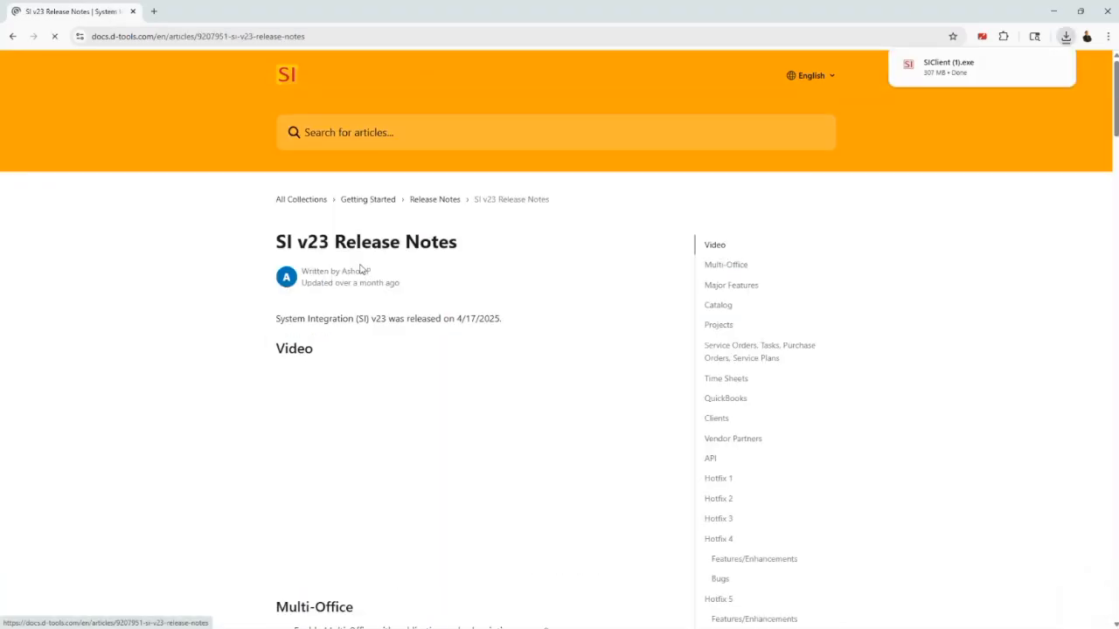
# - Read through the SI v23 release notes from the Multi-Office section down to the Hotfix 5 bug list
pyautogui.scroll(-4, 572, 339)
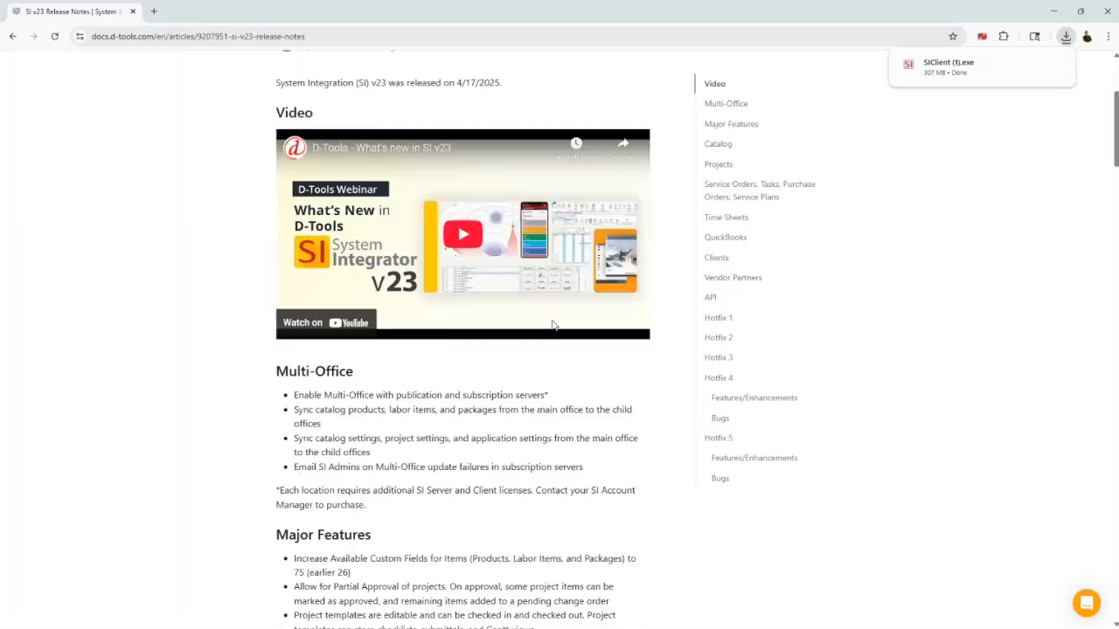
pyautogui.scroll(-8, 348, 296)
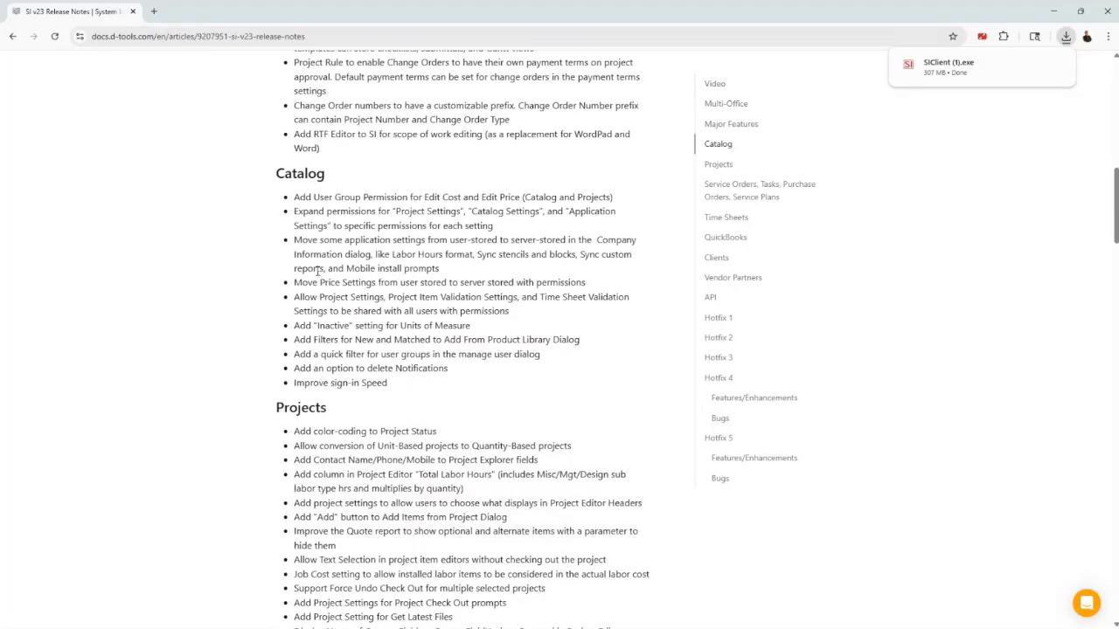
pyautogui.scroll(-9, 354, 353)
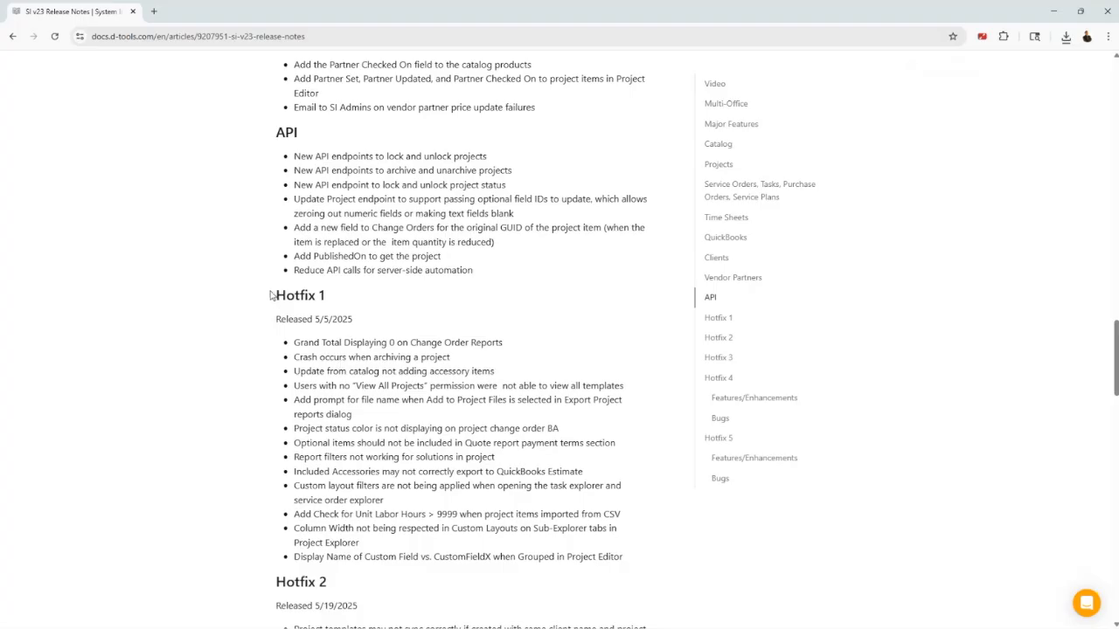
pyautogui.scroll(-2, 347, 306)
pyautogui.scroll(-5, 346, 313)
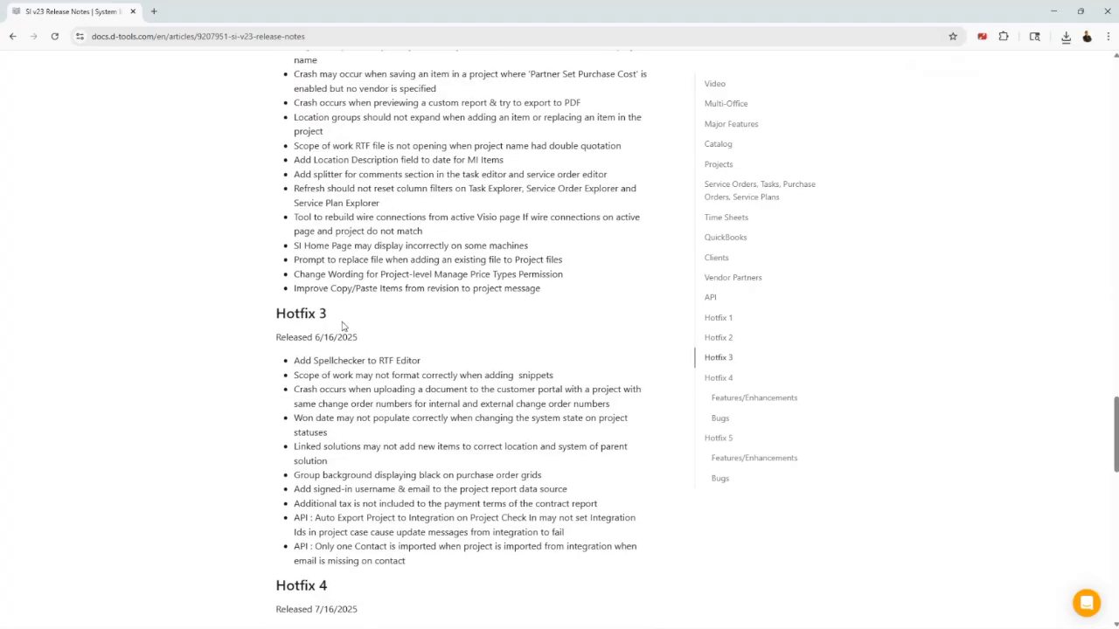
pyautogui.scroll(-3, 325, 309)
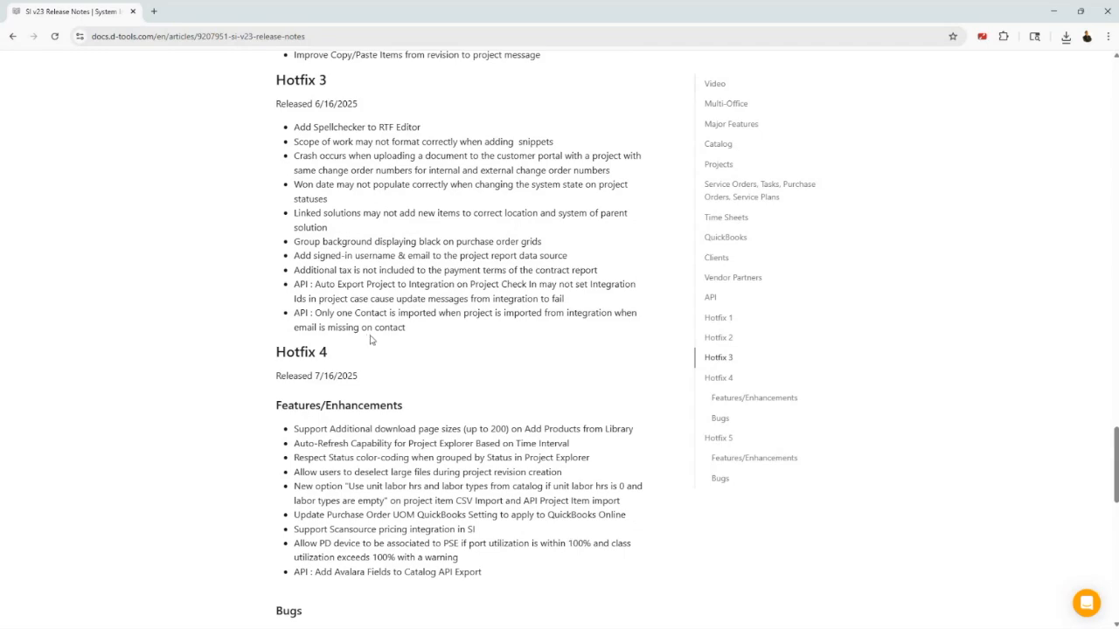
pyautogui.scroll(-2, 367, 340)
pyautogui.scroll(-7, 367, 340)
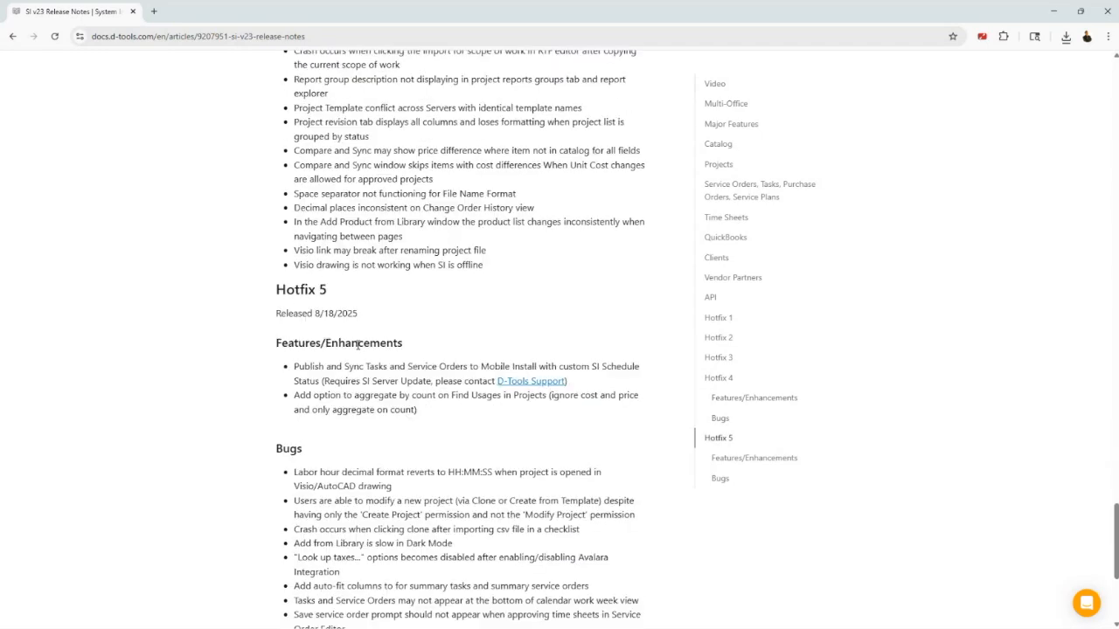
pyautogui.scroll(-1, 359, 346)
pyautogui.scroll(1, 362, 348)
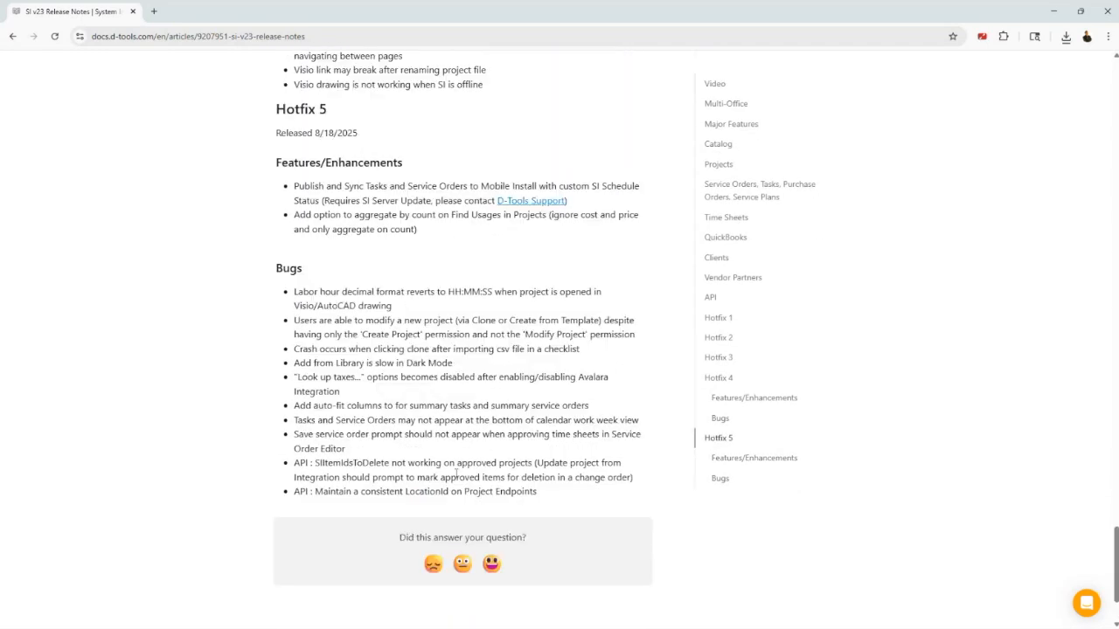
# - Review the Hotfix 5 enhancements and bugs, highlight the two Features/Enhancements items, and switch away from the browser
pyautogui.scroll(2, 365, 349)
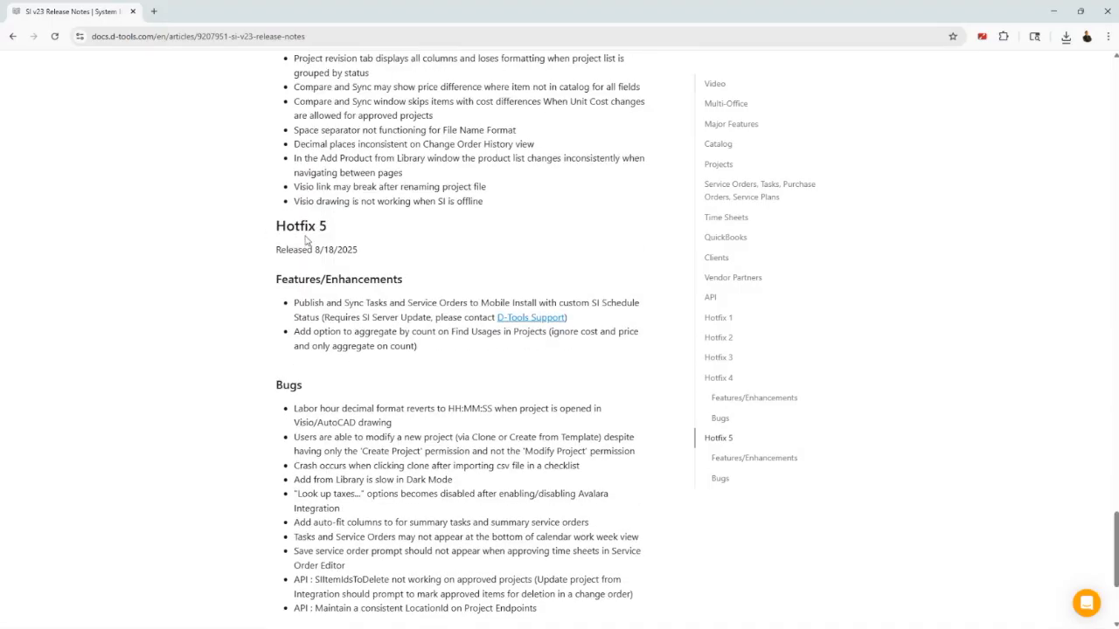
pyautogui.moveTo(277, 278); pyautogui.dragTo(435, 352)
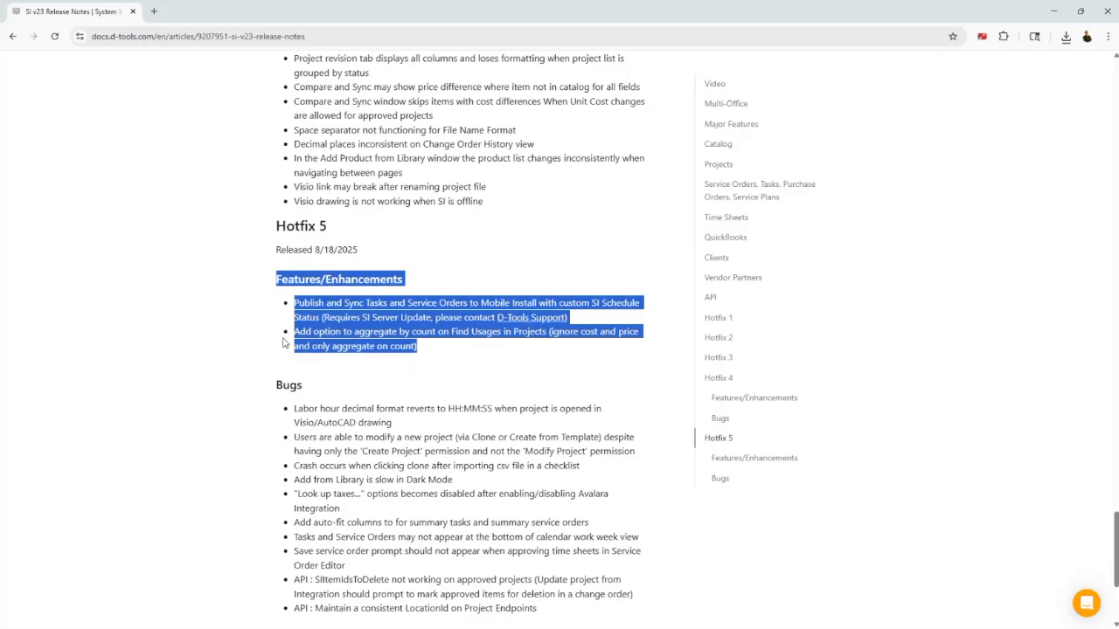
pyautogui.scroll(-2, 289, 444)
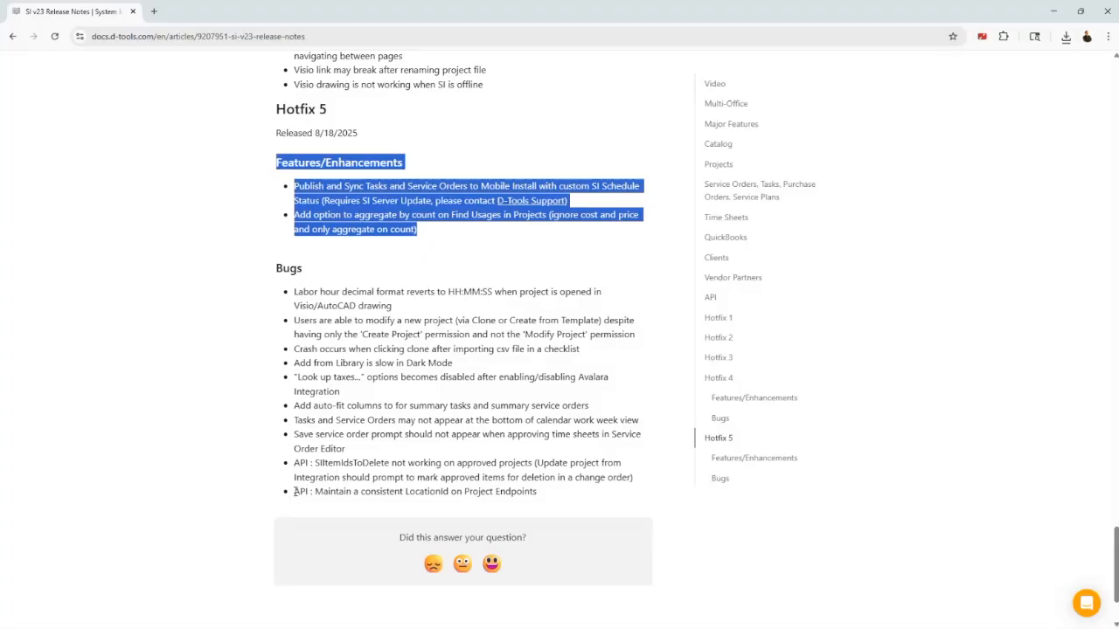
pyautogui.scroll(1, 288, 448)
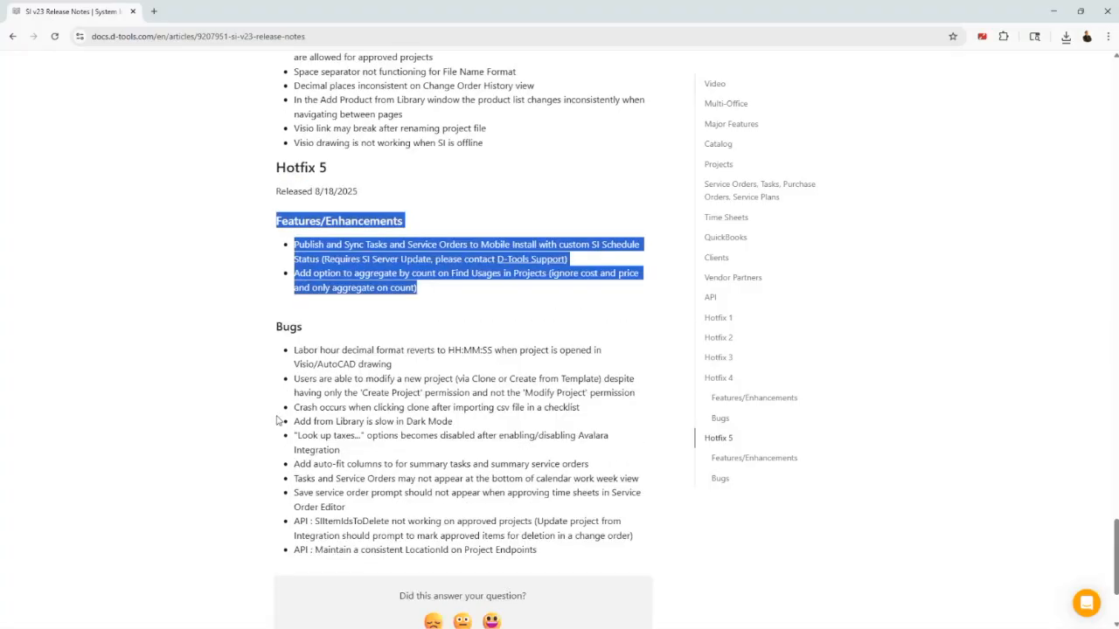
pyautogui.click(336, 344)
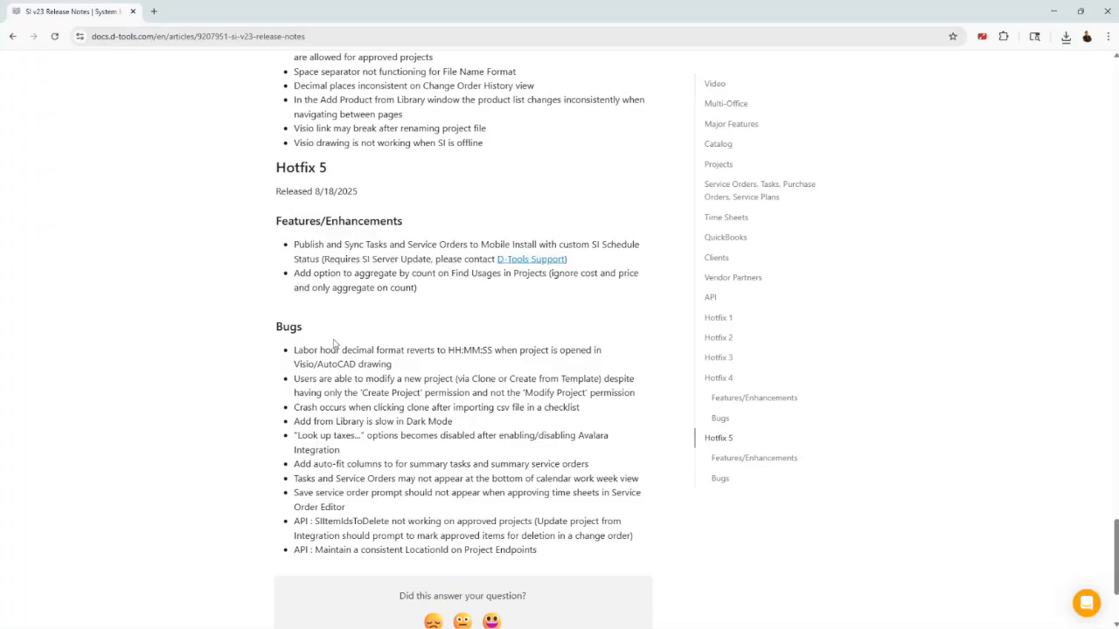
pyautogui.scroll(2, 428, 408)
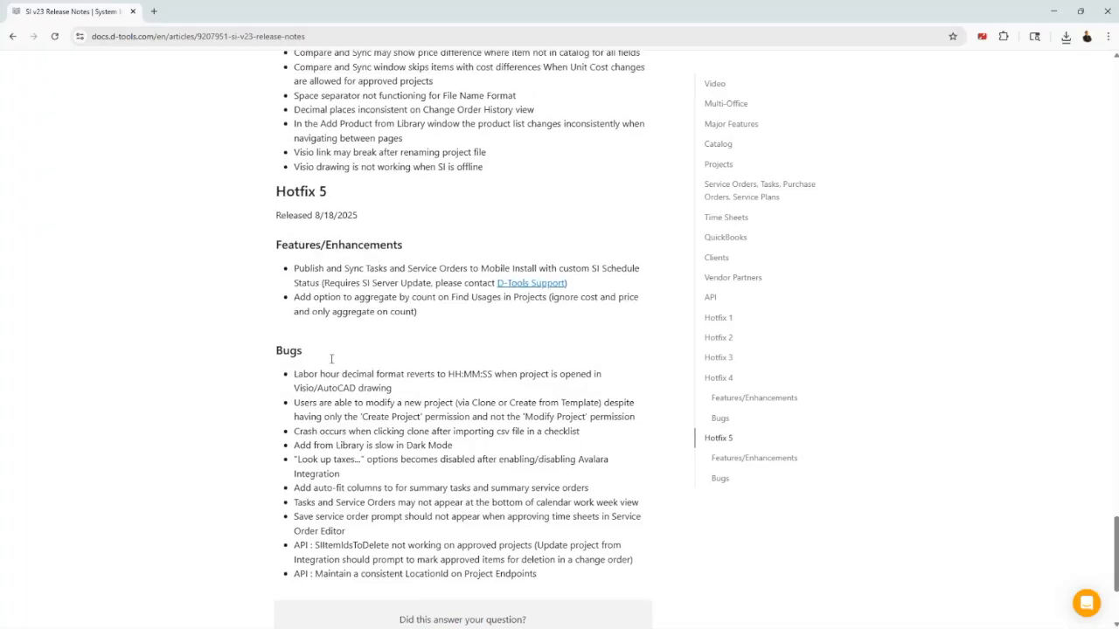
pyautogui.moveTo(418, 408); pyautogui.dragTo(280, 361)
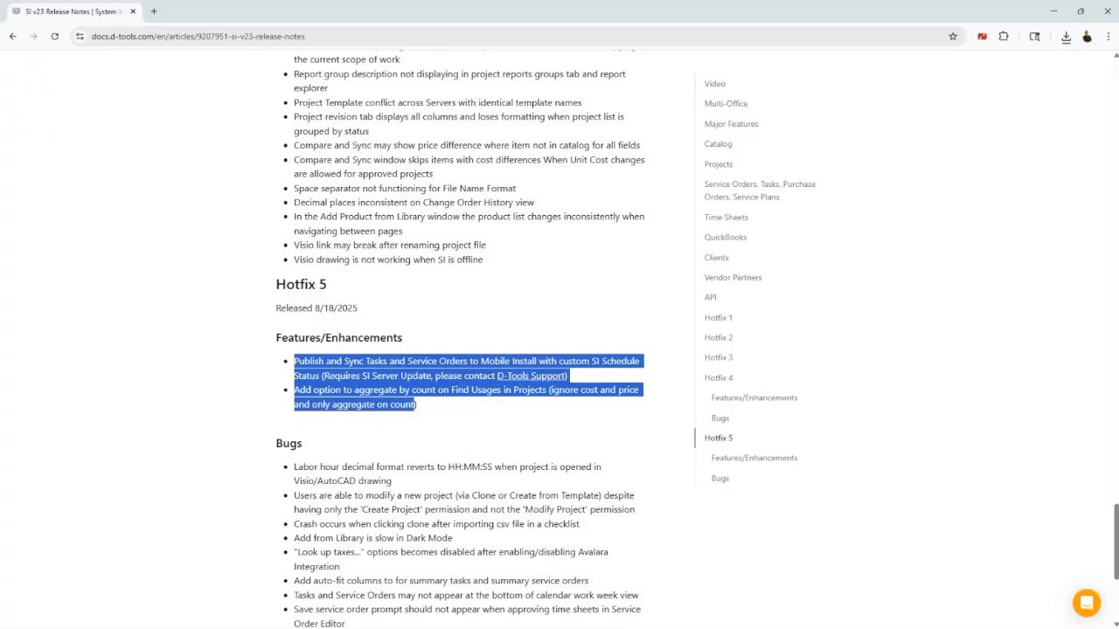
pyautogui.hotkey('alt', 'Tab')
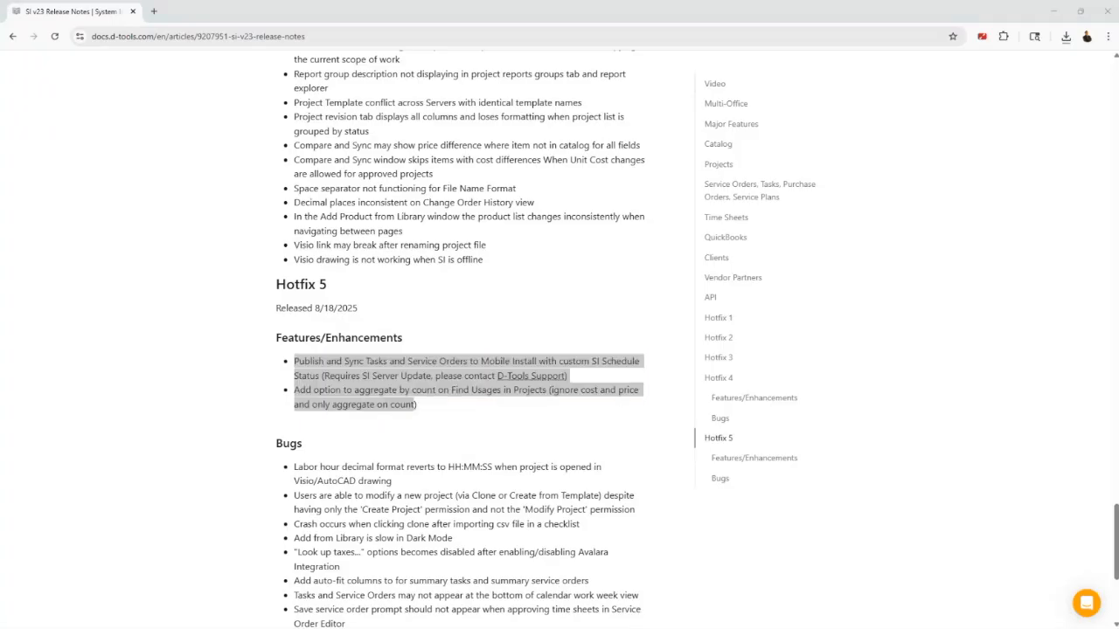